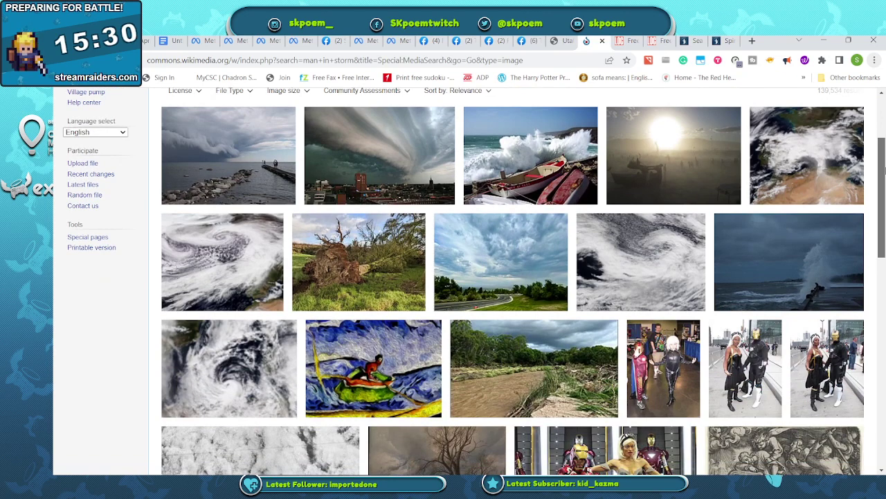
Step: Select the painting of ships on a stormy sea from the "man in storm" image results
{"action": "left_click_drag", "start_coordinate": [884, 169], "coordinate": [884, 334]}
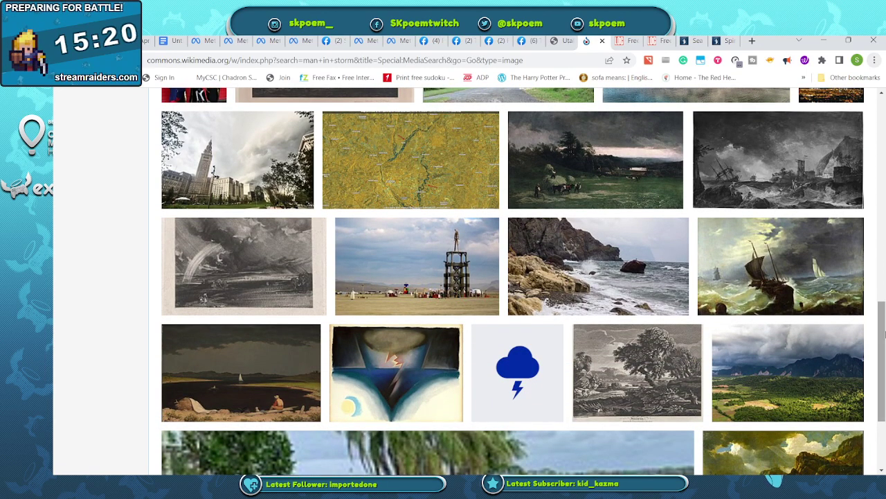
{"action": "left_click", "coordinate": [806, 276]}
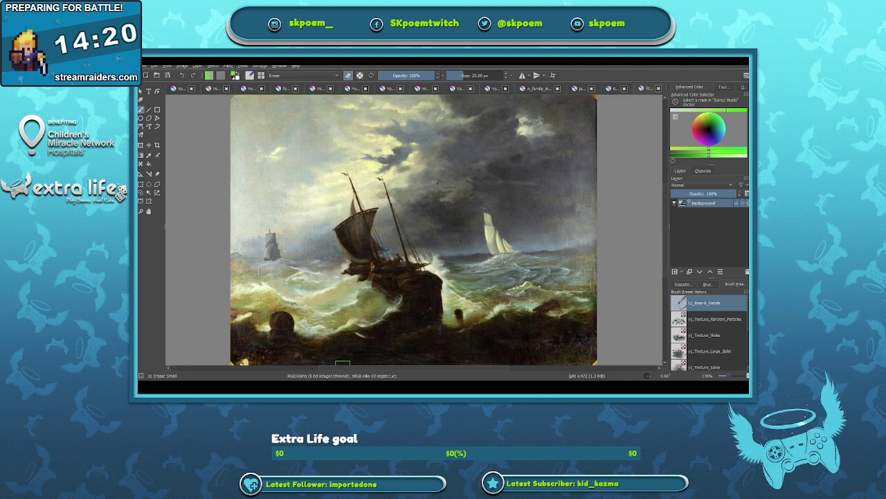
Step: Add the centred text "With that faith be sure to have poise in every situation. Be a good man in a storm." with the speaker attribution
{"action": "left_click", "coordinate": [149, 92]}
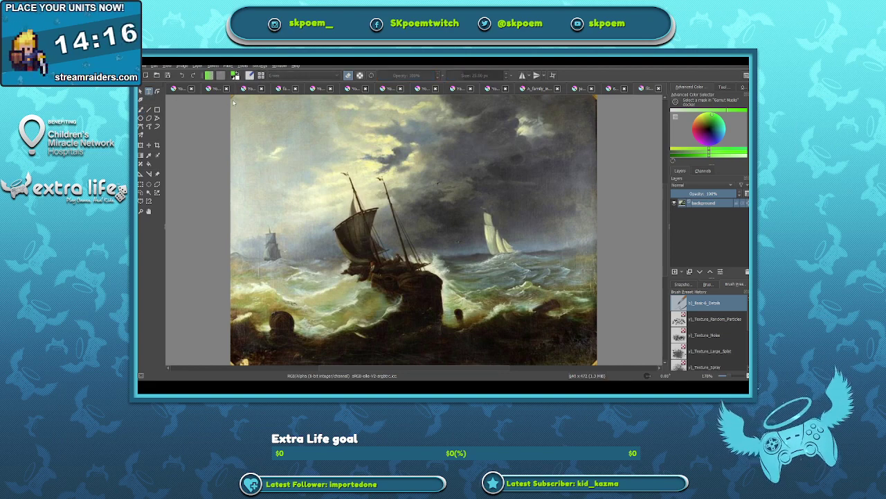
{"action": "mouse_move", "coordinate": [294, 125]}
{"action": "left_mouse_down"}
{"action": "mouse_move", "coordinate": [454, 144]}
{"action": "mouse_move", "coordinate": [547, 189]}
{"action": "mouse_move", "coordinate": [594, 187]}
{"action": "mouse_move", "coordinate": [594, 174]}
{"action": "left_mouse_up"}
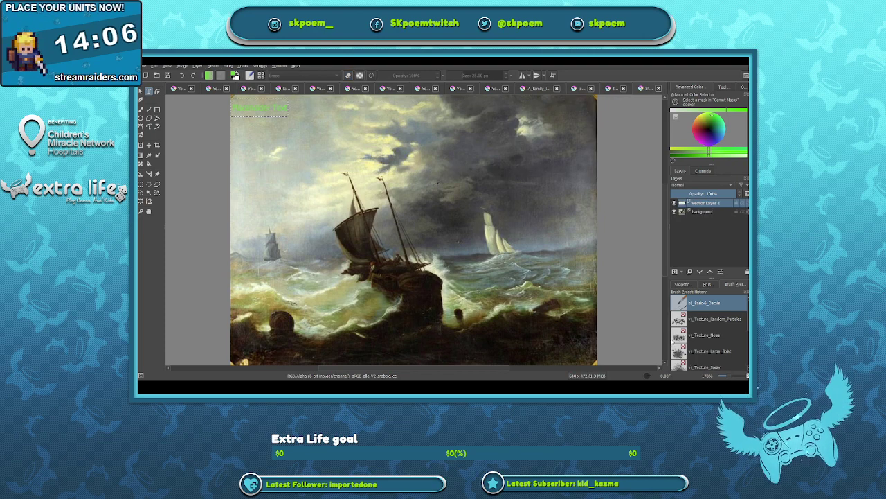
{"action": "type", "text": "With that faith be sure to have poise in every situation. Be a good man in a storm -Mark A. Bragg"}
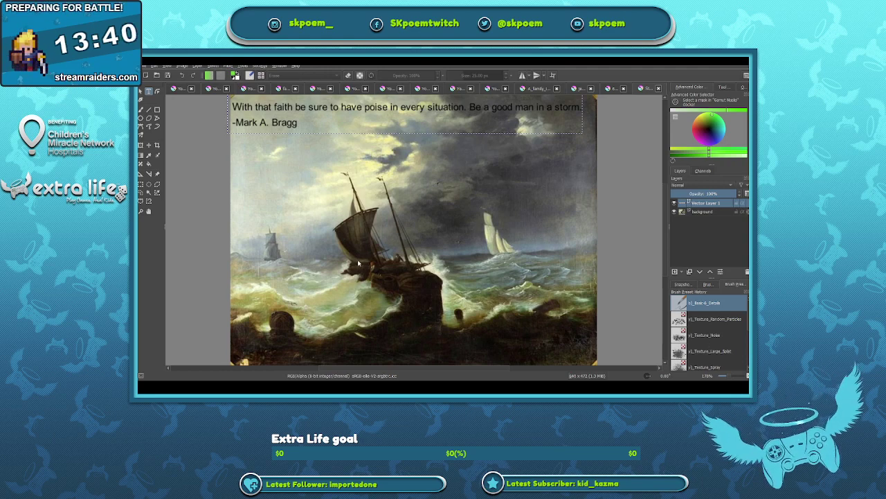
{"action": "key", "text": "ctrl+s"}
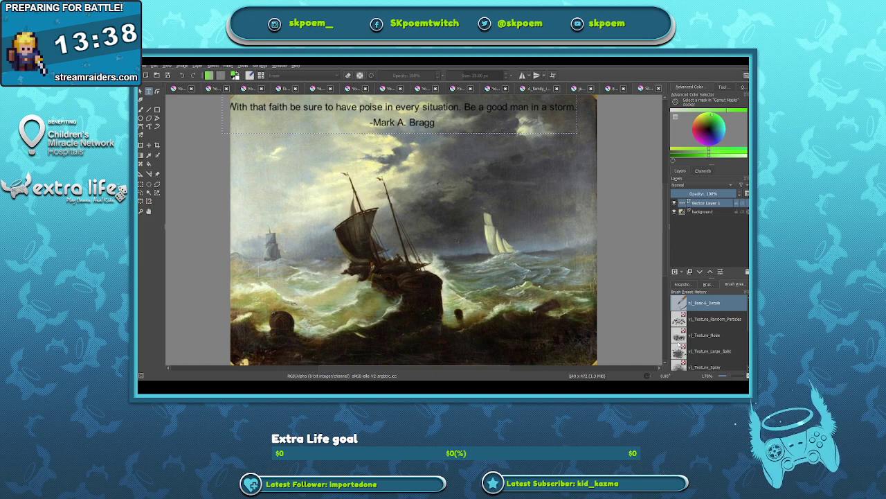
{"action": "key", "text": "Escape"}
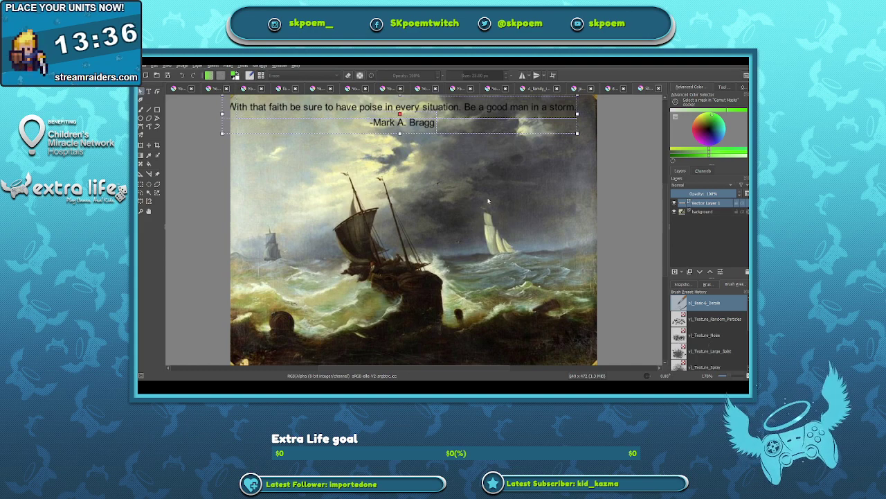
Step: Move the quote down into the sky just above the ship's masts and save the image
{"action": "left_click_drag", "start_coordinate": [413, 112], "coordinate": [430, 160]}
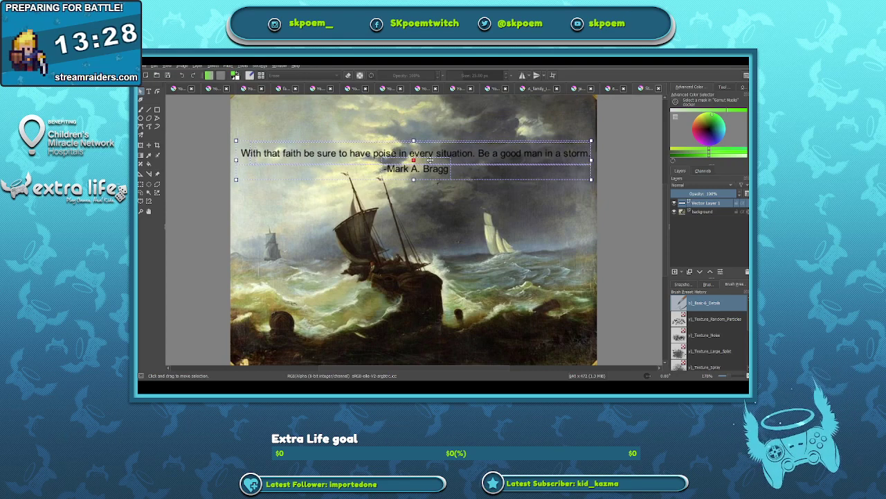
{"action": "left_click", "coordinate": [286, 131]}
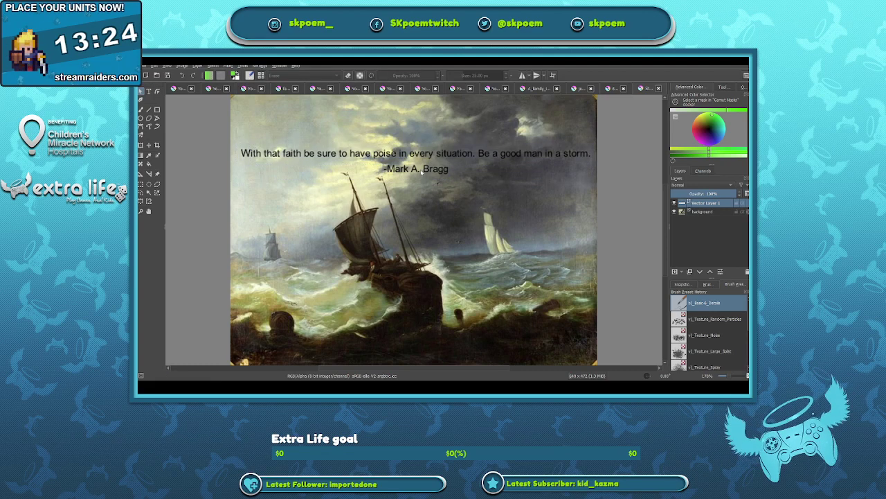
{"action": "left_click_drag", "start_coordinate": [421, 173], "coordinate": [420, 160]}
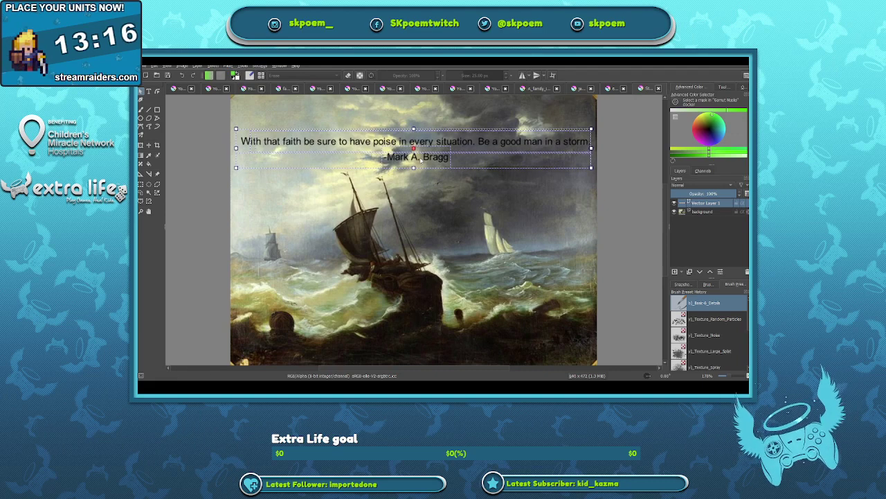
{"action": "left_click", "coordinate": [438, 192]}
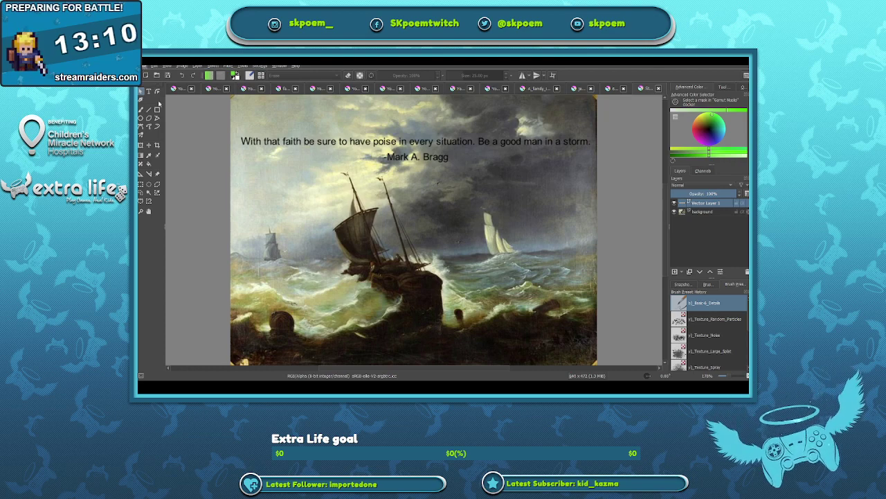
{"action": "key", "text": "ctrl+s"}
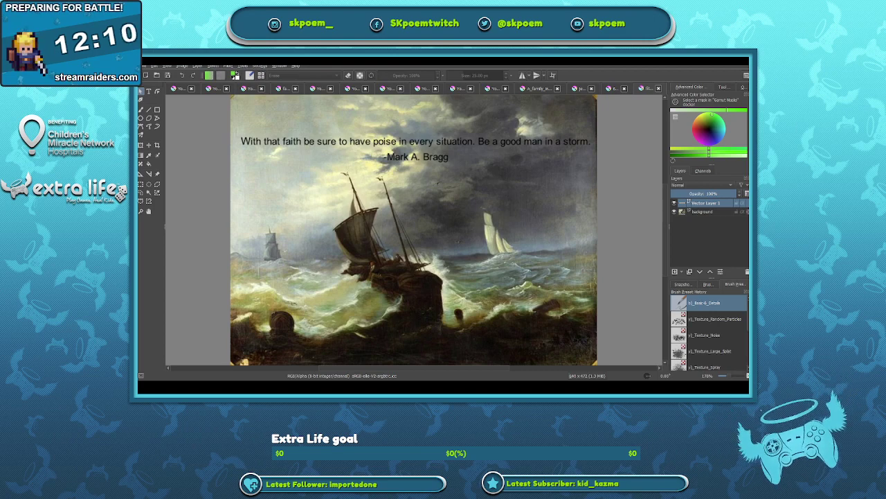
Step: Switch to the conference quotes document in Google Docs and enter "Poise comes when we see things from an eternal perspective." above the attribution line
{"action": "key", "text": "alt+Tab"}
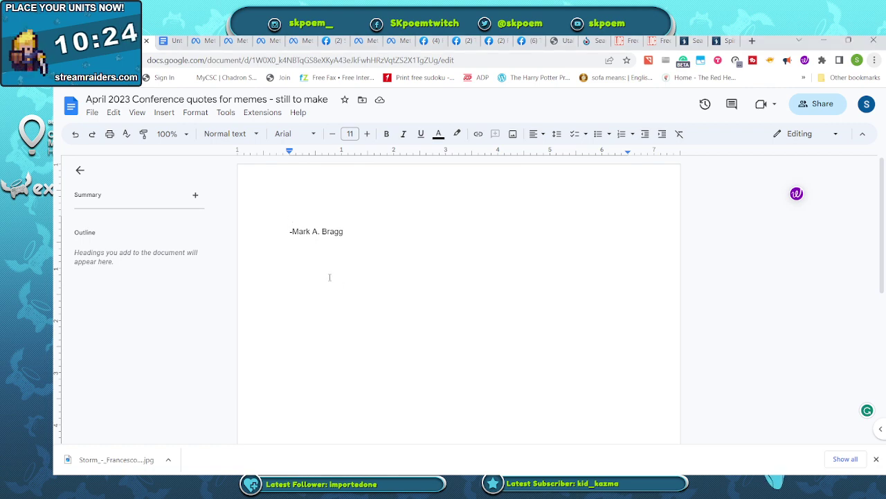
{"action": "type", "text": "Poise"}
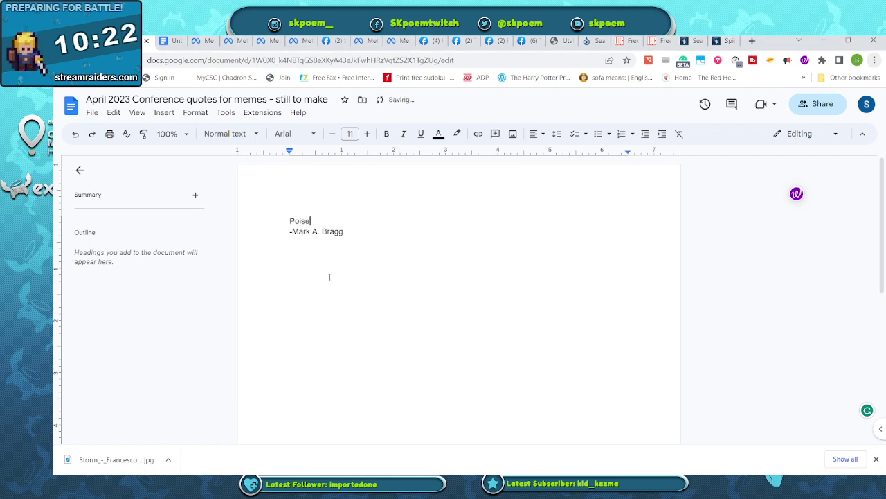
{"action": "type", "text": " comes when we "}
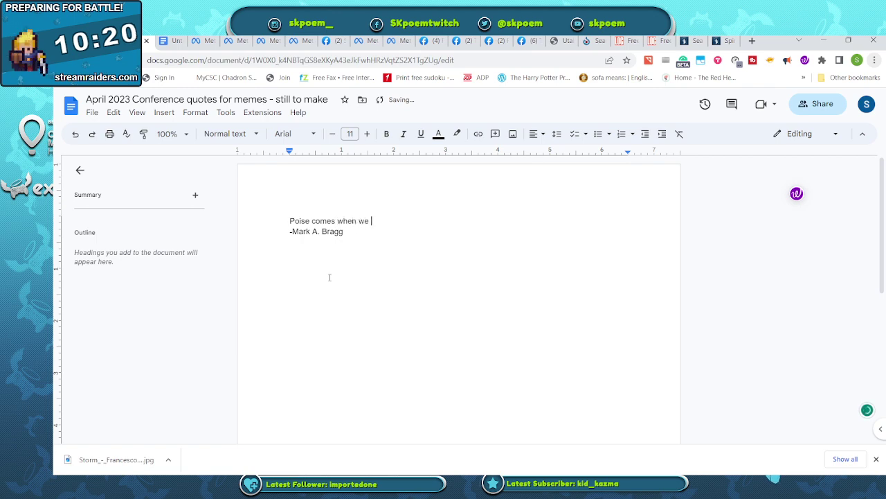
{"action": "type", "text": "see things fro"}
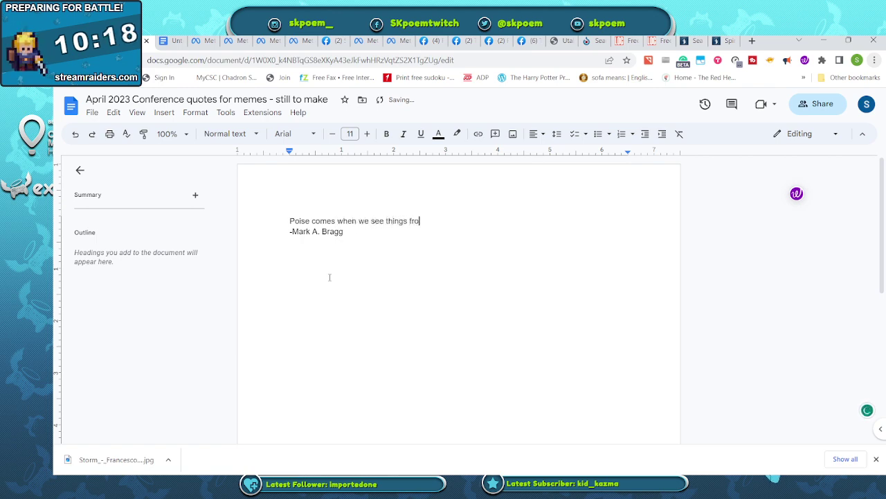
{"action": "type", "text": "m an eter"}
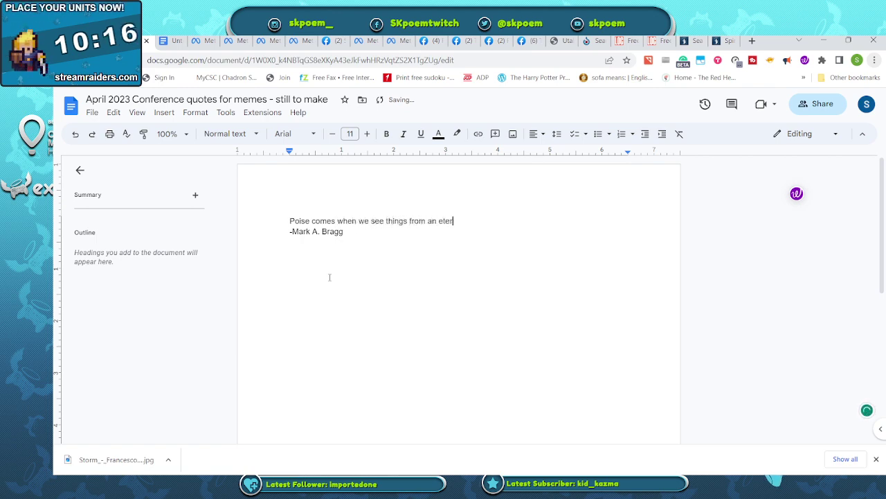
{"action": "type", "text": "nal pers"}
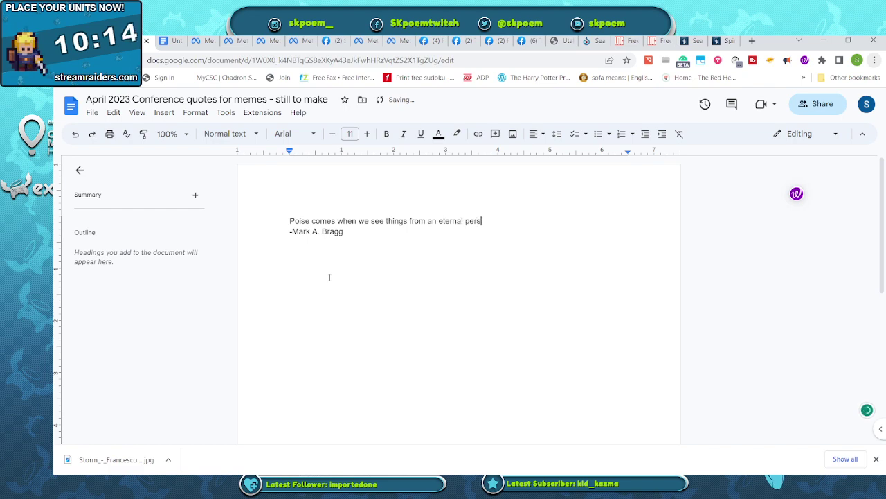
{"action": "type", "text": "pective."}
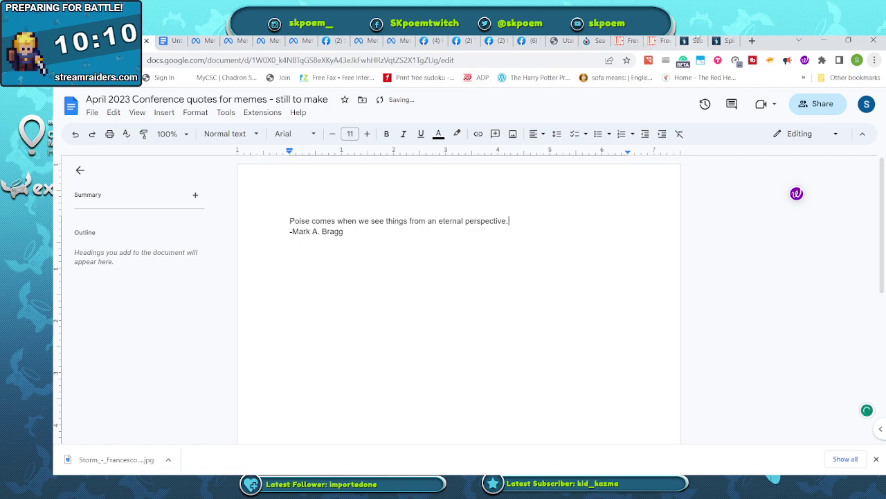
Step: Search Wikimedia Commons for "eternal" and look through the image results for a suitable background
{"action": "left_click", "coordinate": [592, 43]}
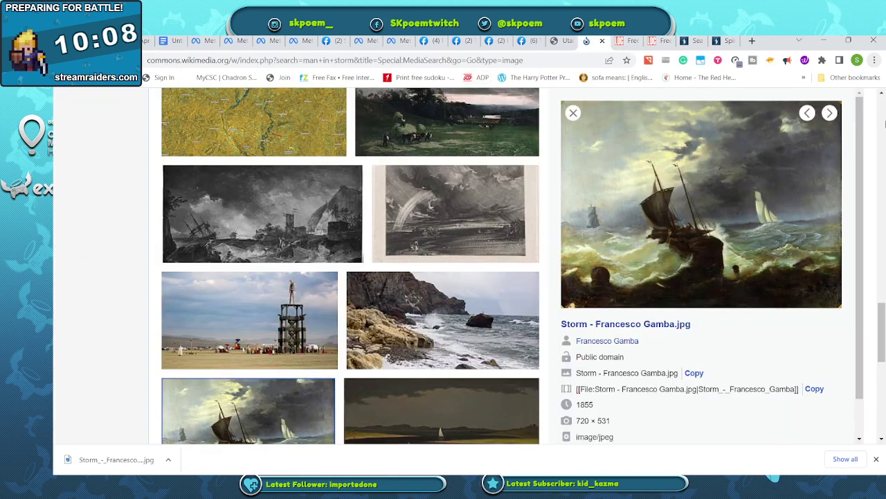
{"action": "scroll", "coordinate": [883, 104], "scroll_direction": "up", "scroll_amount": 4}
{"action": "scroll", "coordinate": [883, 104], "scroll_direction": "up", "scroll_amount": 3}
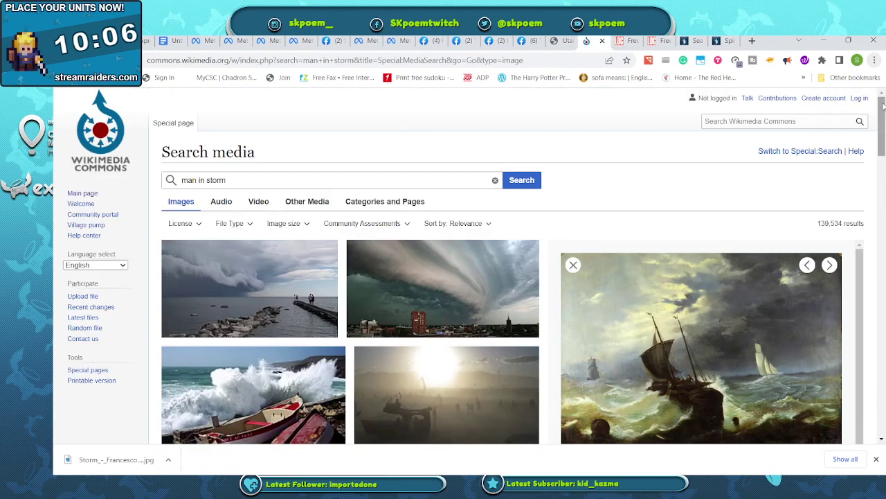
{"action": "left_click", "coordinate": [723, 121]}
{"action": "type", "text": "eternal"}
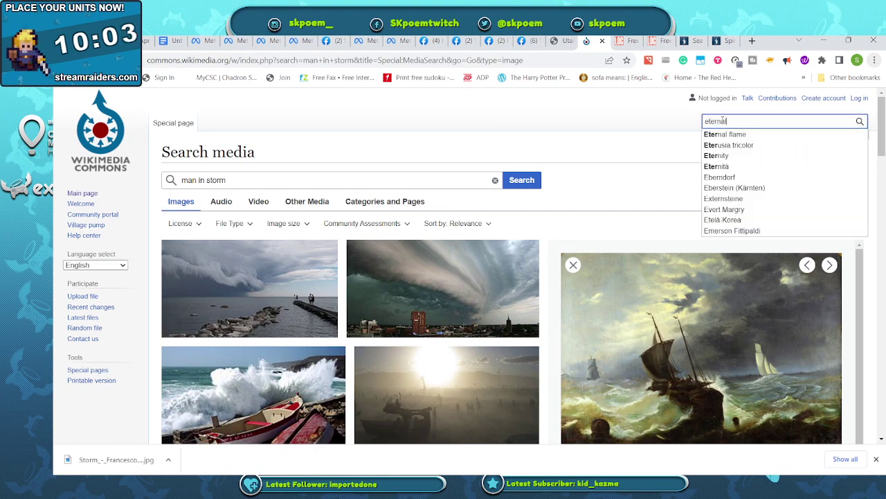
{"action": "key", "text": "Return"}
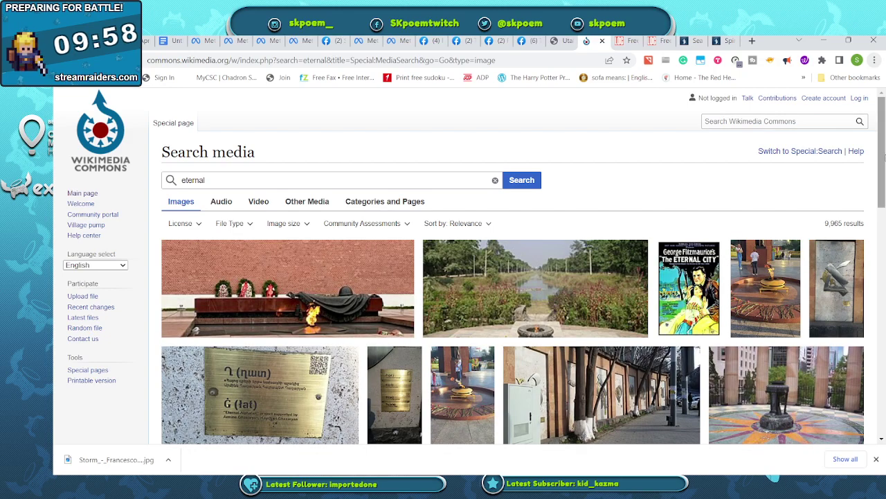
{"action": "scroll", "coordinate": [883, 208], "scroll_direction": "down", "scroll_amount": 3}
{"action": "scroll", "coordinate": [883, 221], "scroll_direction": "down", "scroll_amount": 5}
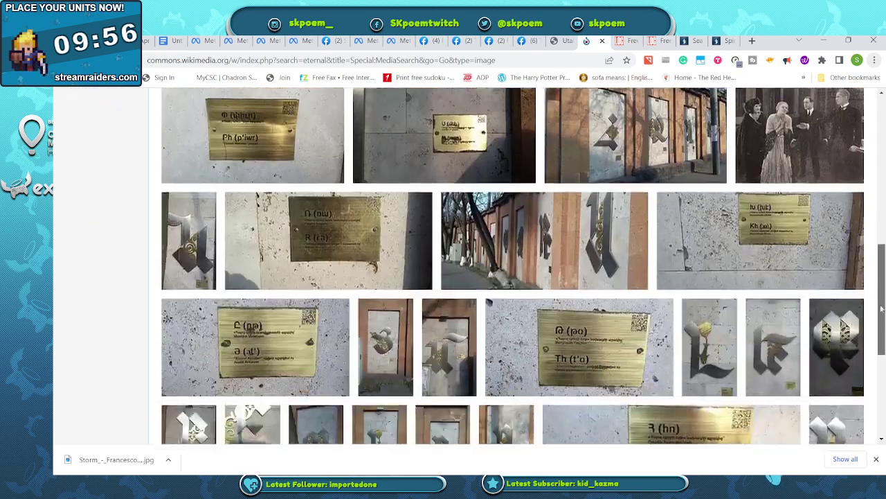
{"action": "scroll", "coordinate": [878, 262], "scroll_direction": "up", "scroll_amount": 5}
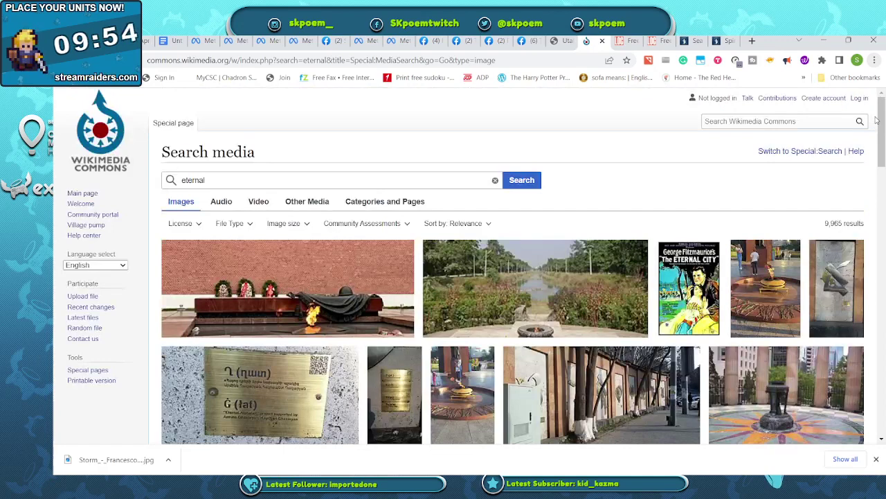
Step: Search Wikimedia Commons for "night sky" images
{"action": "left_click", "coordinate": [753, 119]}
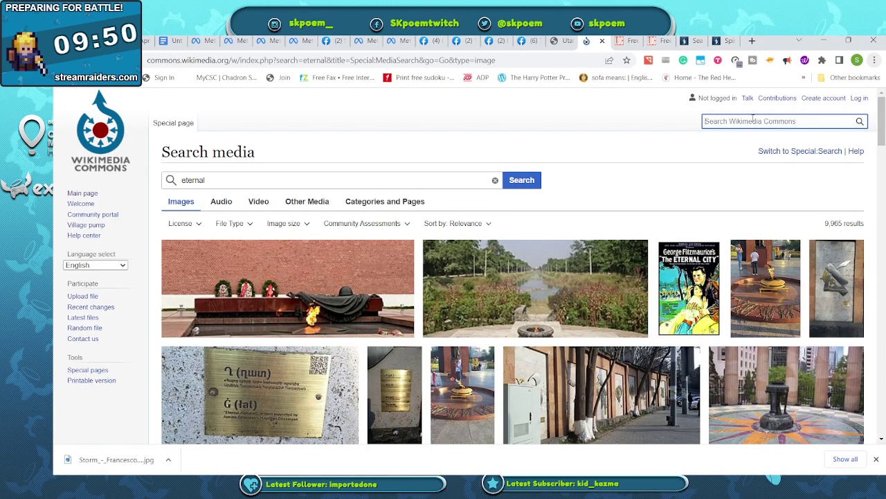
{"action": "type", "text": "night s"}
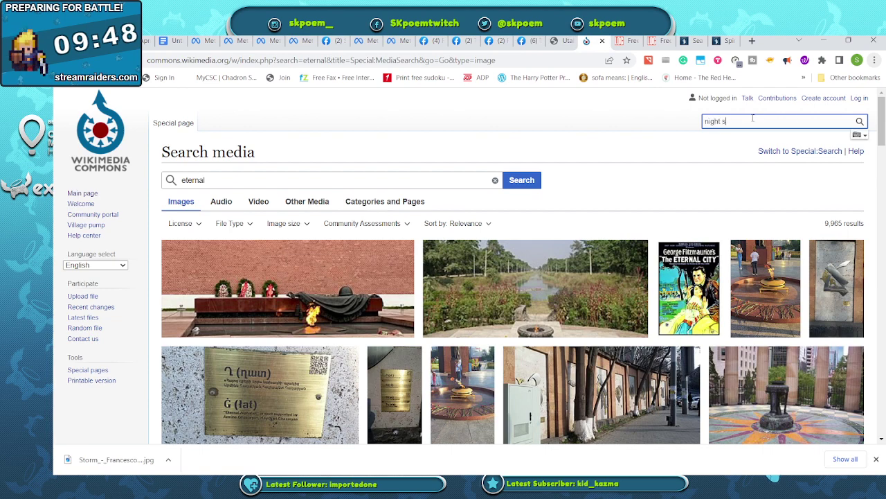
{"action": "type", "text": "ky"}
{"action": "key", "text": "Return"}
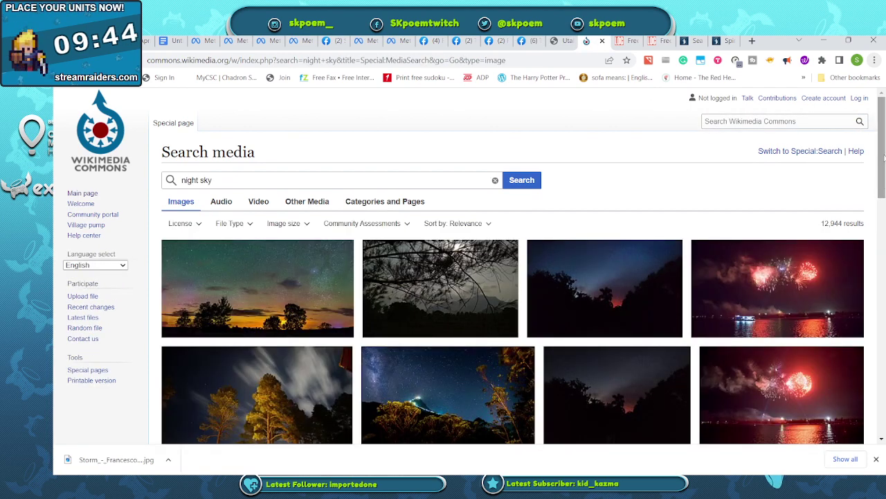
Step: Open the purple starry image Bright Night Sky.jpg from the results and download its 640px version
{"action": "left_click_drag", "start_coordinate": [883, 158], "coordinate": [883, 201]}
{"action": "scroll", "coordinate": [814, 313], "scroll_direction": "down", "scroll_amount": 2}
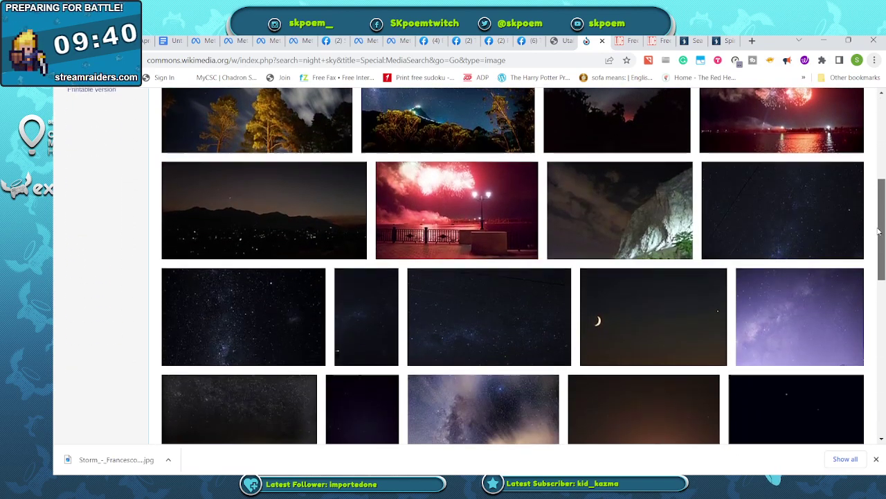
{"action": "left_click", "coordinate": [815, 314]}
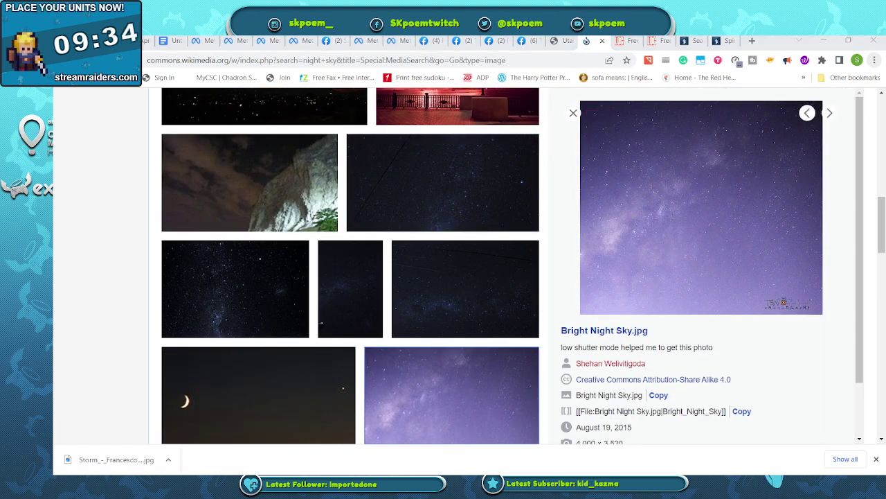
{"action": "key", "text": "Return"}
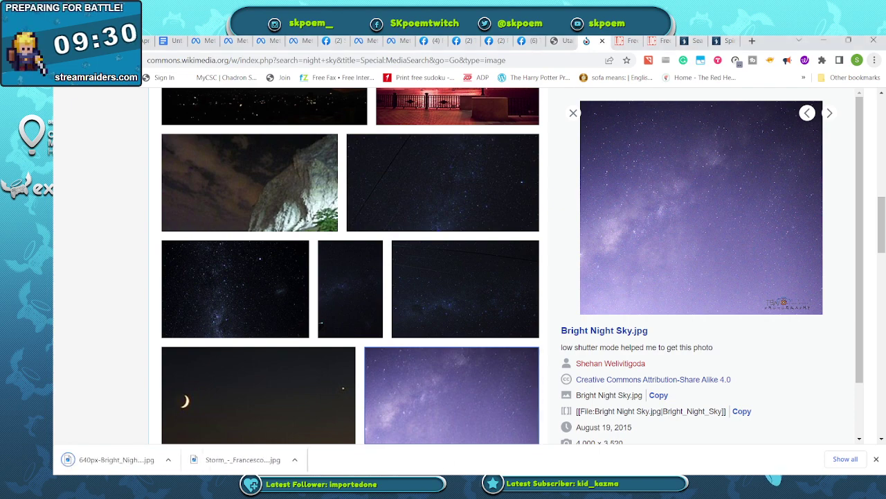
Step: Switch to Krita, close the storm painting and open the downloaded night sky image
{"action": "key", "text": "alt+Tab"}
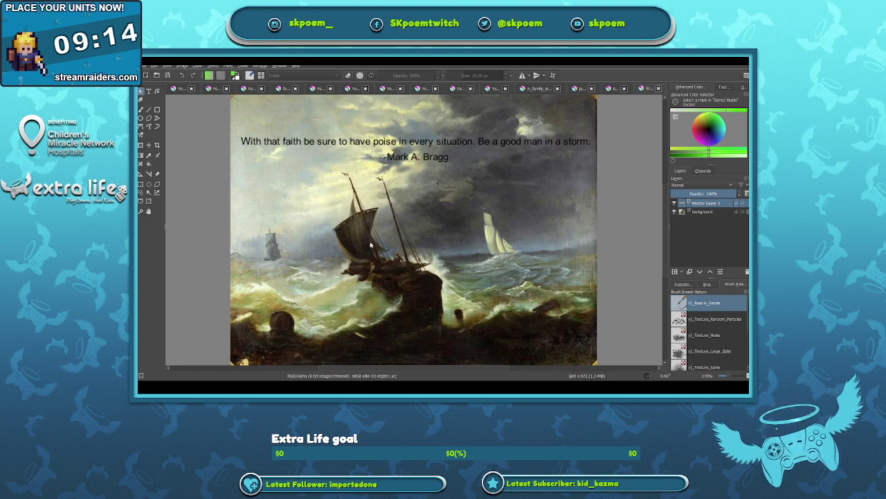
{"action": "key", "text": "ctrl+w"}
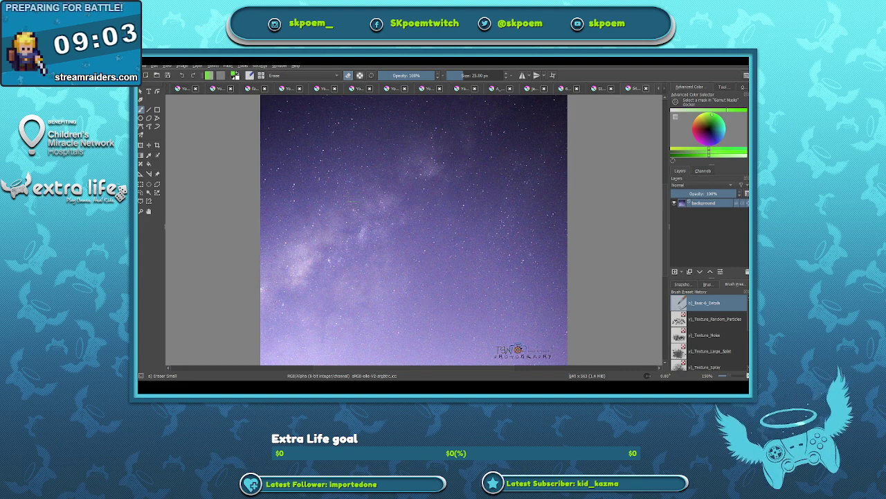
Step: Add the quote "Poise comes when we see things from an eternal perspective." with its attribution as centred blue text over the night sky
{"action": "left_click", "coordinate": [148, 91]}
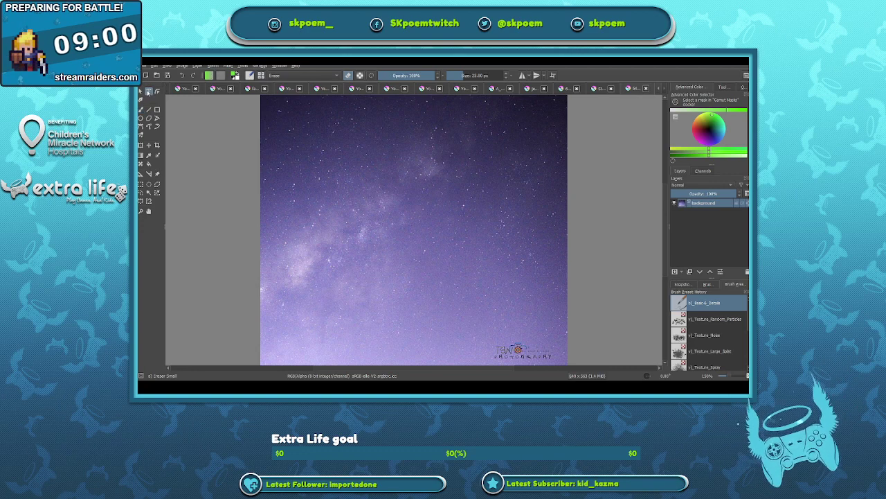
{"action": "left_click_drag", "start_coordinate": [271, 161], "coordinate": [555, 300]}
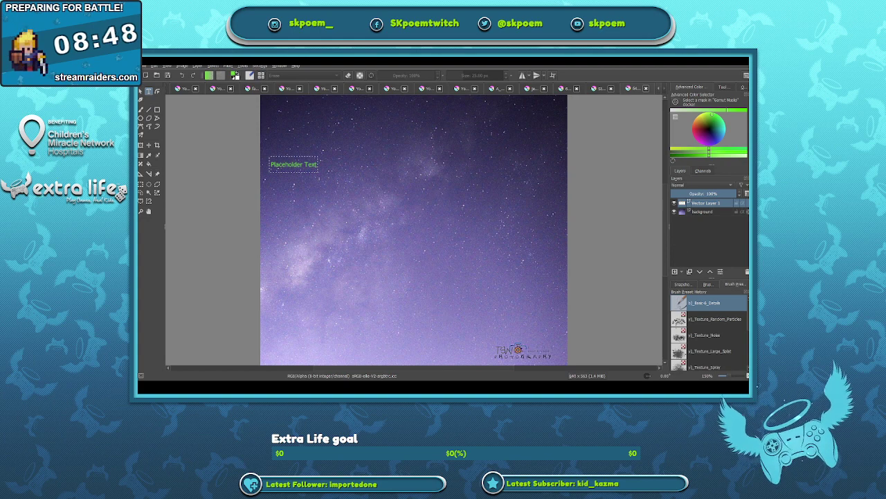
{"action": "left_click", "coordinate": [676, 344]}
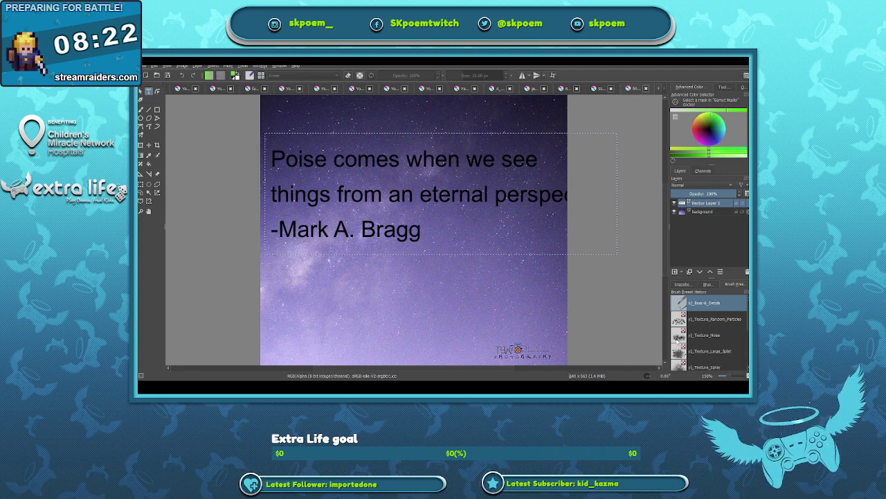
{"action": "key", "text": "ctrl+s"}
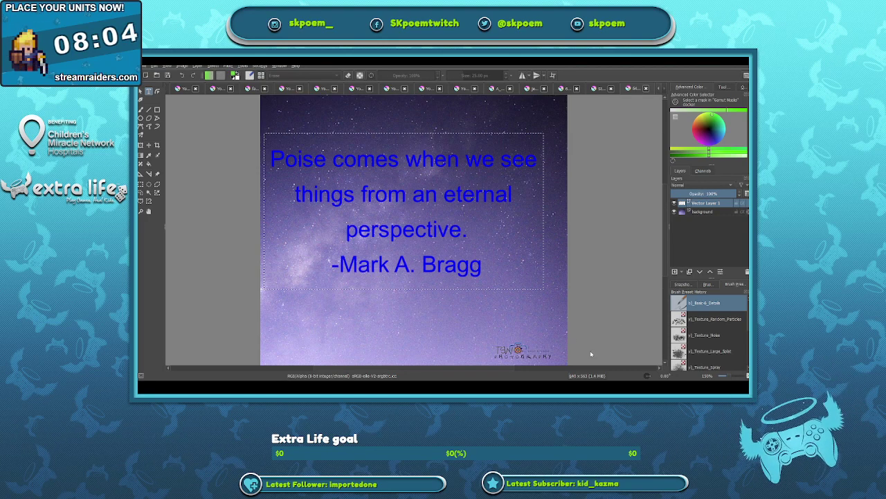
Step: Move the quote text block slightly down to the middle of the night sky image and save the picture
{"action": "left_click", "coordinate": [402, 195]}
{"action": "left_click_drag", "start_coordinate": [401, 195], "coordinate": [406, 210]}
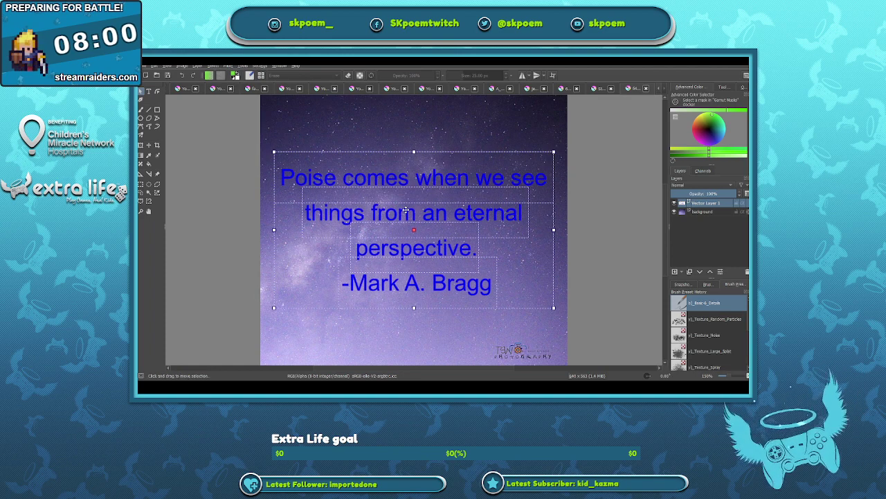
{"action": "left_click", "coordinate": [592, 224]}
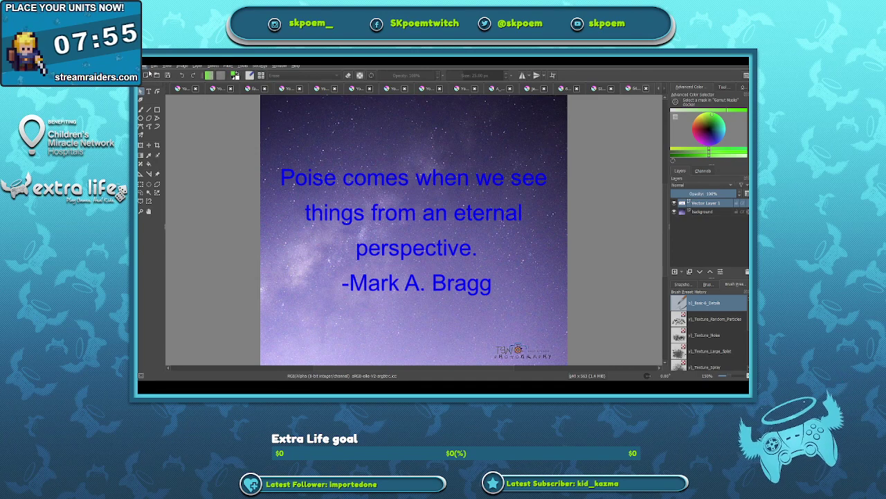
{"action": "key", "text": "ctrl+s"}
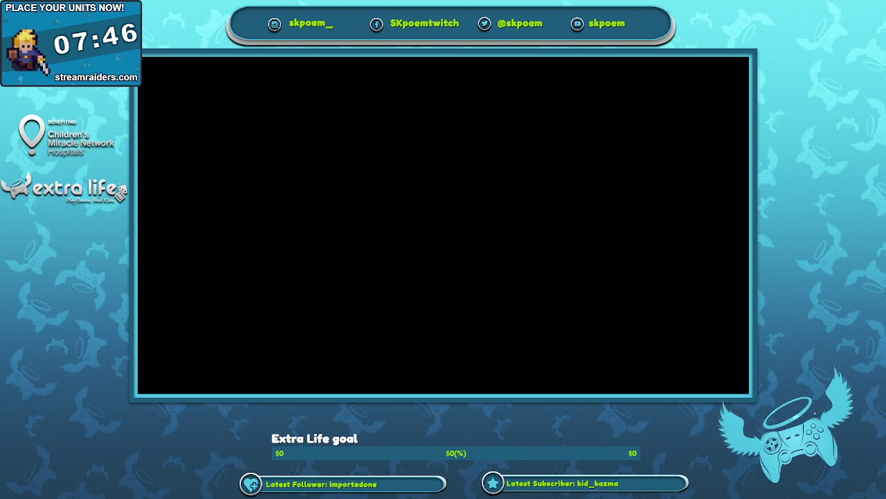
Step: Switch to the Meta Business Suite Planner in the browser and start a new post for Saturday, April 1
{"action": "key", "text": "alt+Tab"}
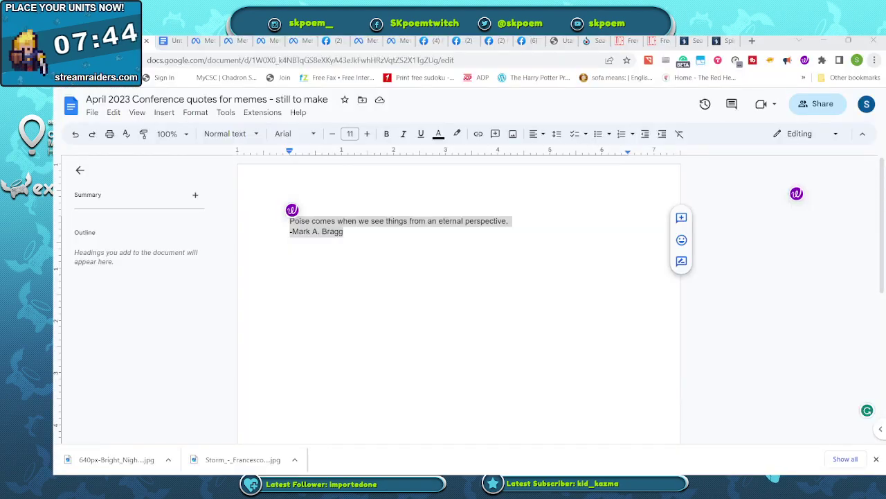
{"action": "left_click", "coordinate": [385, 52]}
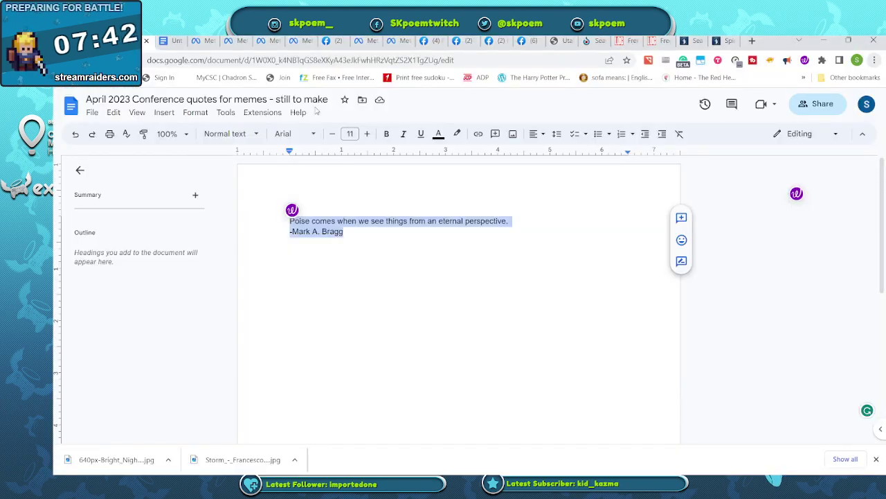
{"action": "left_click", "coordinate": [398, 43]}
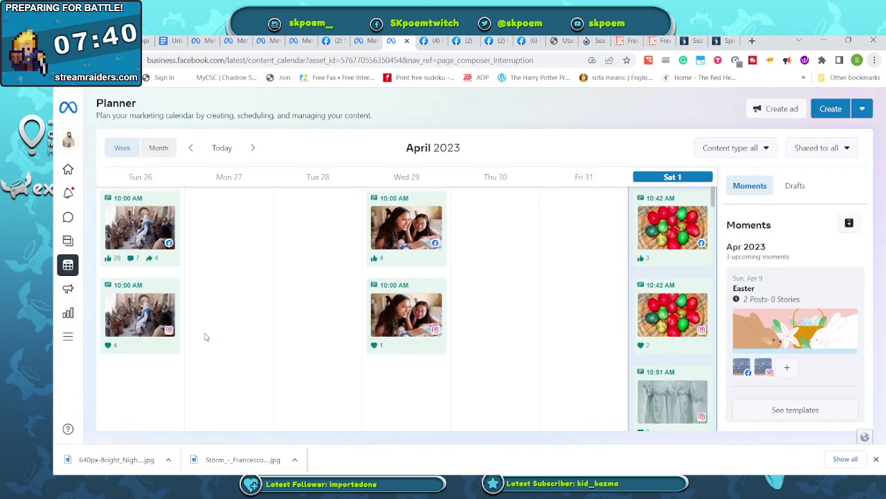
{"action": "left_click", "coordinate": [674, 420]}
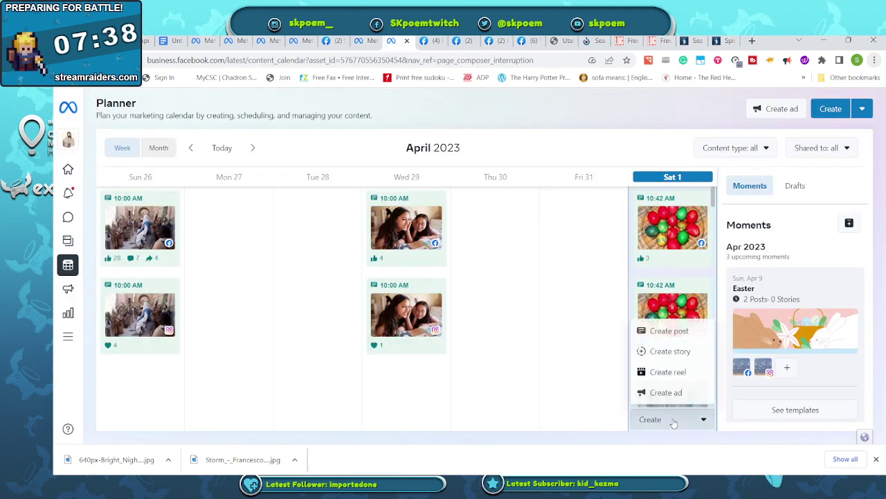
{"action": "left_click", "coordinate": [682, 331]}
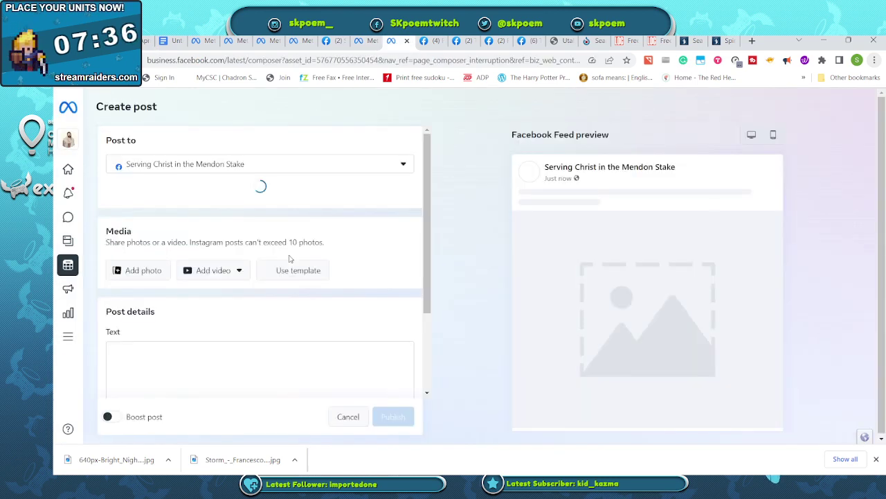
Step: Set the post to go only to the serving.jesus.christ Instagram account instead of the Facebook page
{"action": "left_click", "coordinate": [163, 165]}
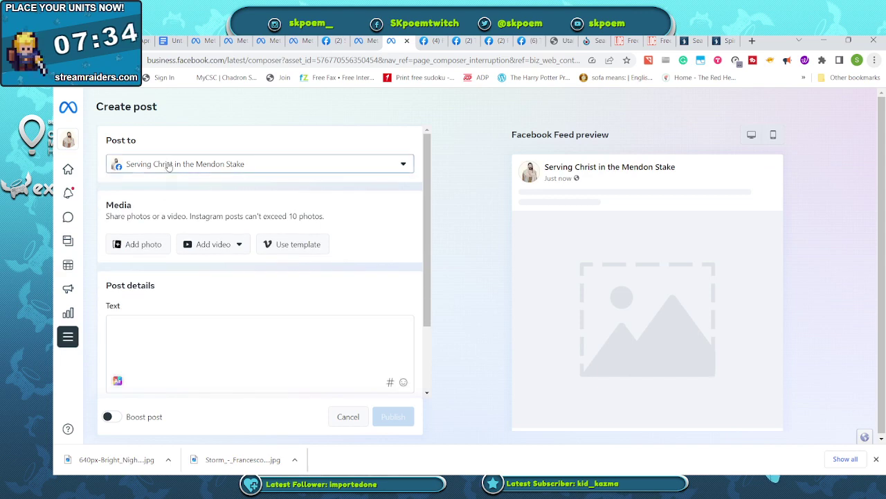
{"action": "left_click", "coordinate": [118, 209]}
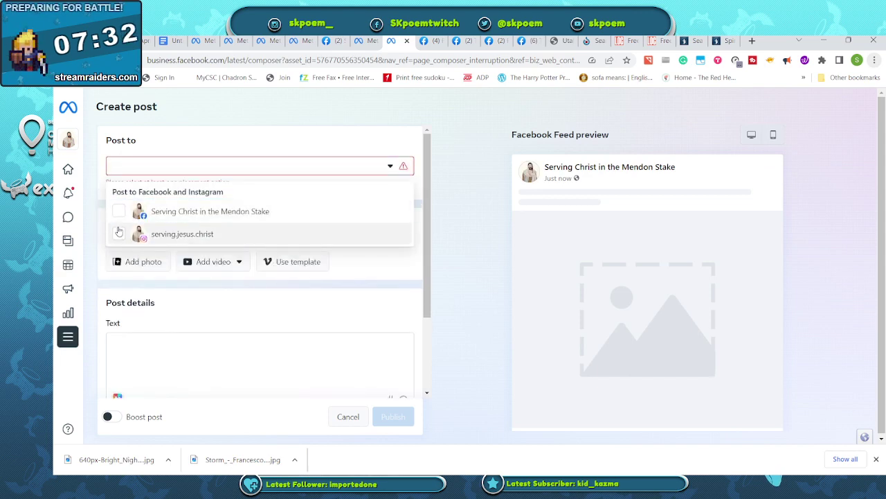
{"action": "left_click", "coordinate": [119, 233]}
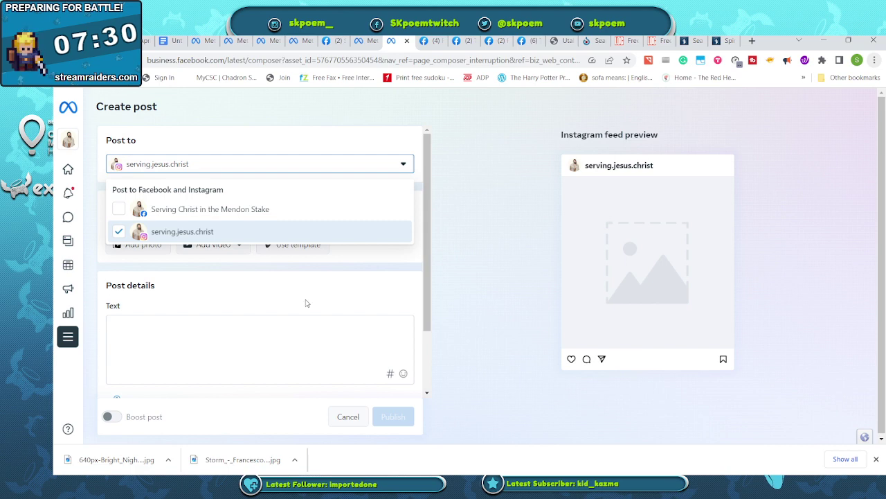
Step: Attach the saved night sky quote image to the Instagram post and publish it
{"action": "left_click", "coordinate": [306, 304]}
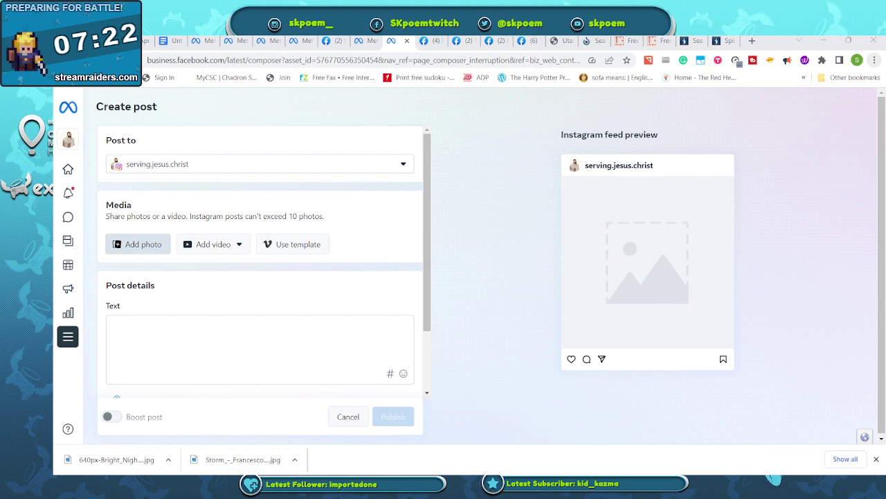
{"action": "key", "text": "Return"}
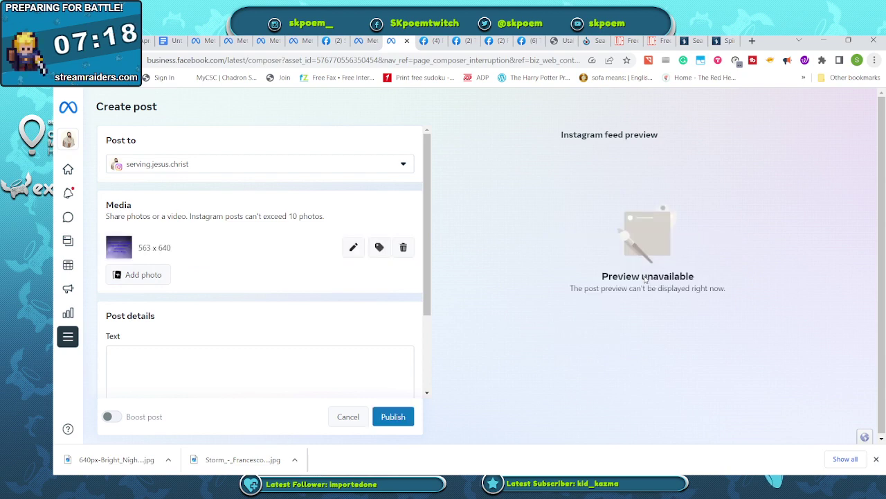
{"action": "left_click", "coordinate": [393, 417]}
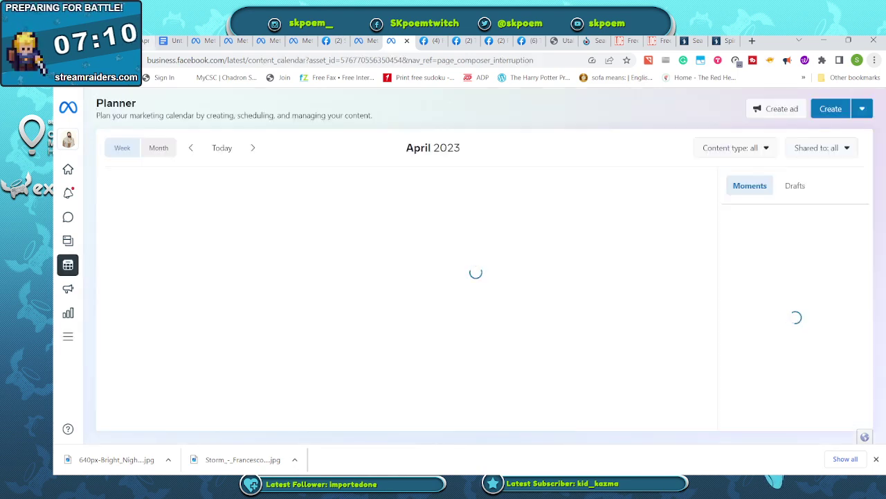
Step: Replace the quote in the Google Docs document with "It is through Christ and His Atonement that all good things come into our lives!"
{"action": "key", "text": "ctrl+1"}
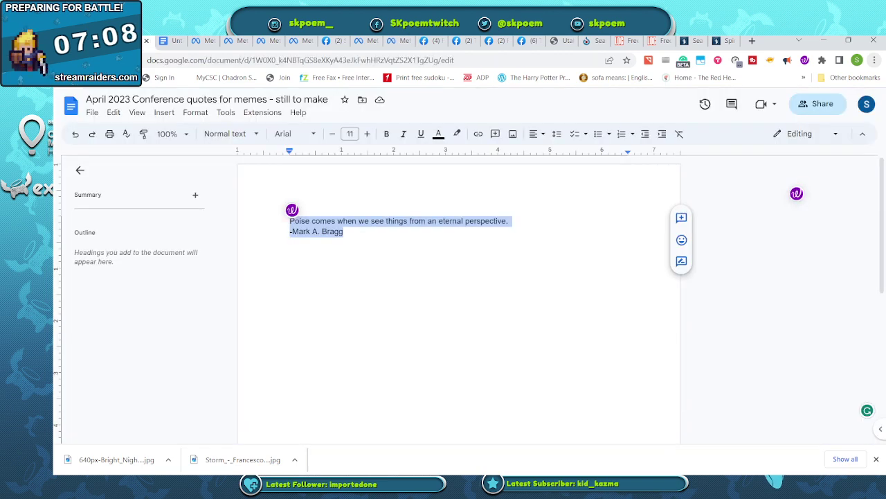
{"action": "left_click", "coordinate": [516, 221]}
{"action": "left_click_drag", "start_coordinate": [514, 221], "coordinate": [282, 224]}
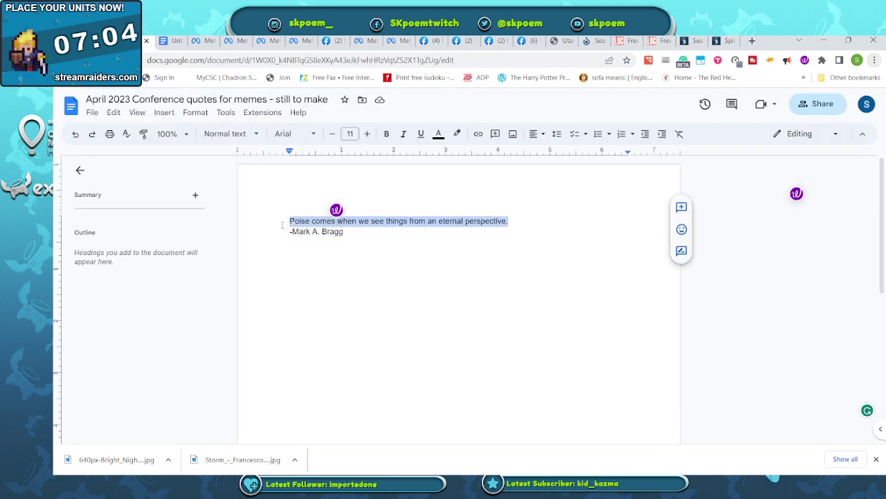
{"action": "type", "text": "It is t"}
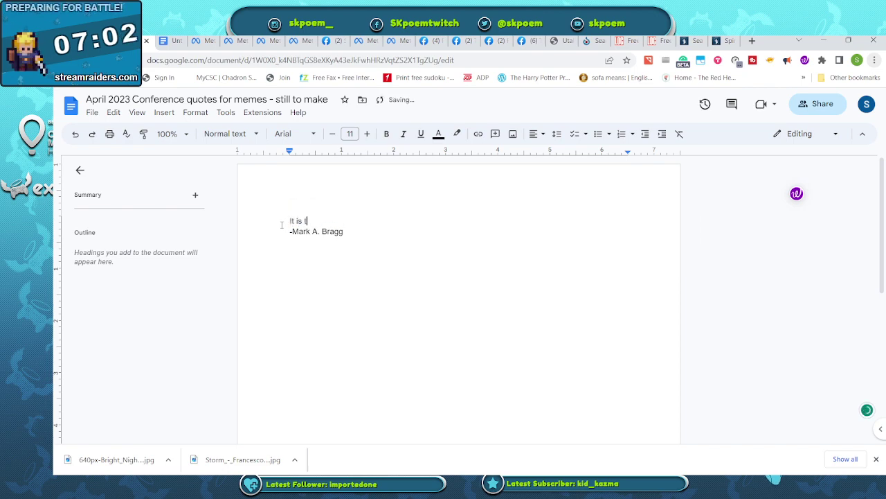
{"action": "type", "text": "hrough Christ"}
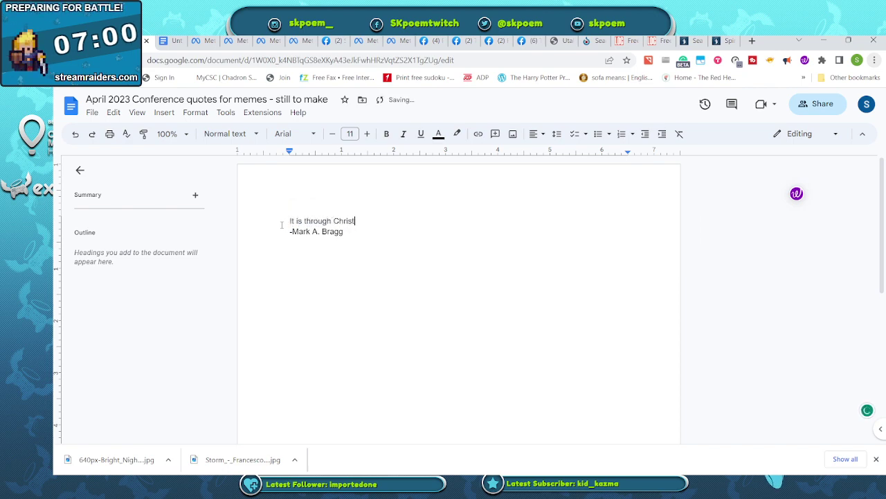
{"action": "type", "text": " and his A"}
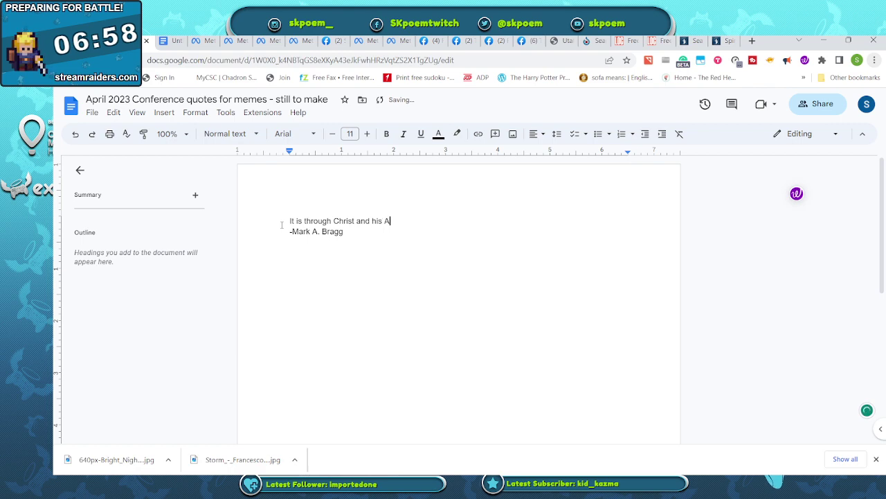
{"action": "type", "text": "t"}
{"action": "key", "text": "BackSpace"}
{"action": "key", "text": "BackSpace"}
{"action": "key", "text": "BackSpace"}
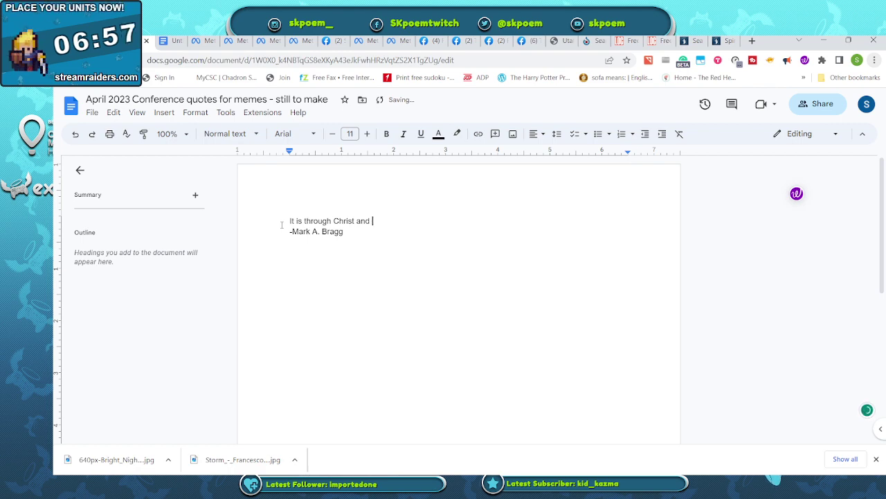
{"action": "type", "text": "His Atone"}
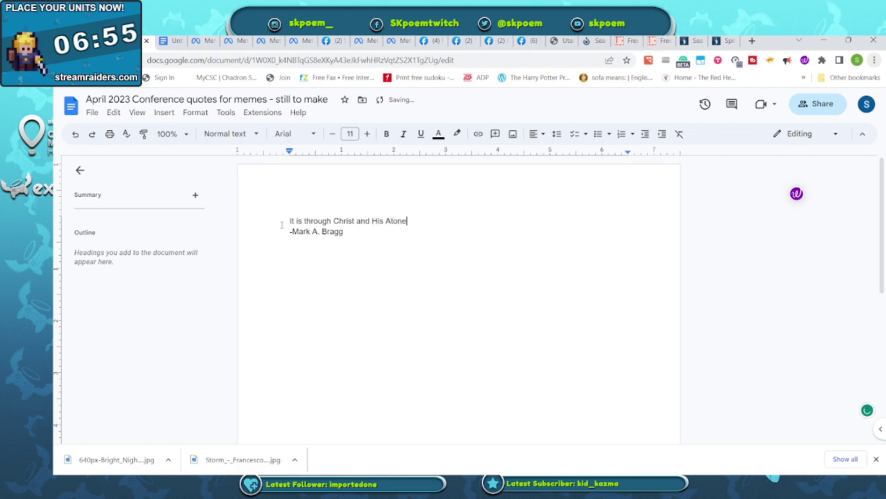
{"action": "type", "text": "ment that all go"}
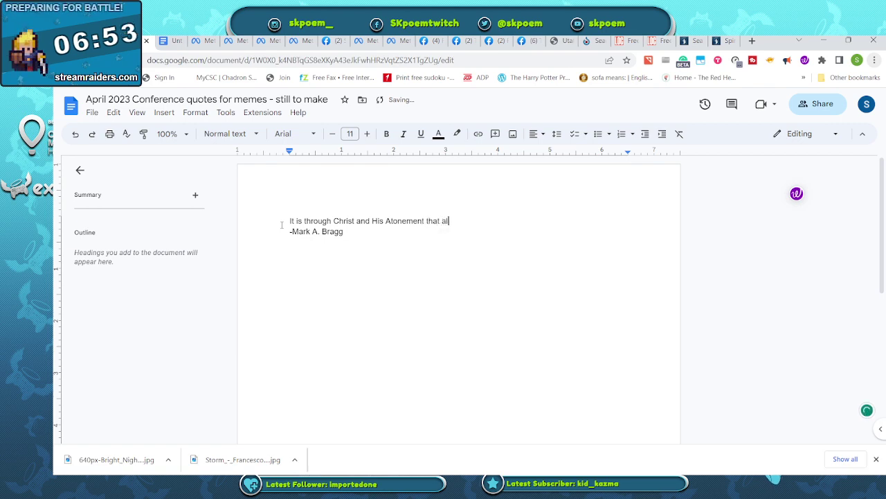
{"action": "type", "text": "od things c"}
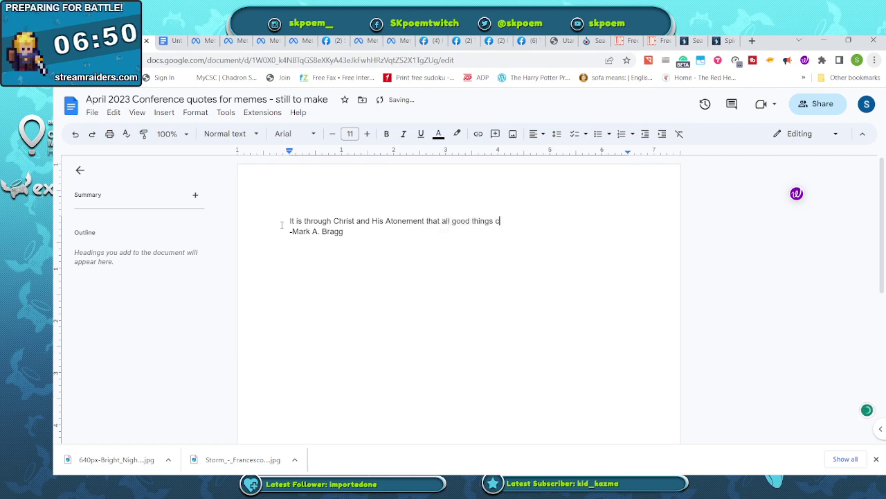
{"action": "type", "text": "ome into our li"}
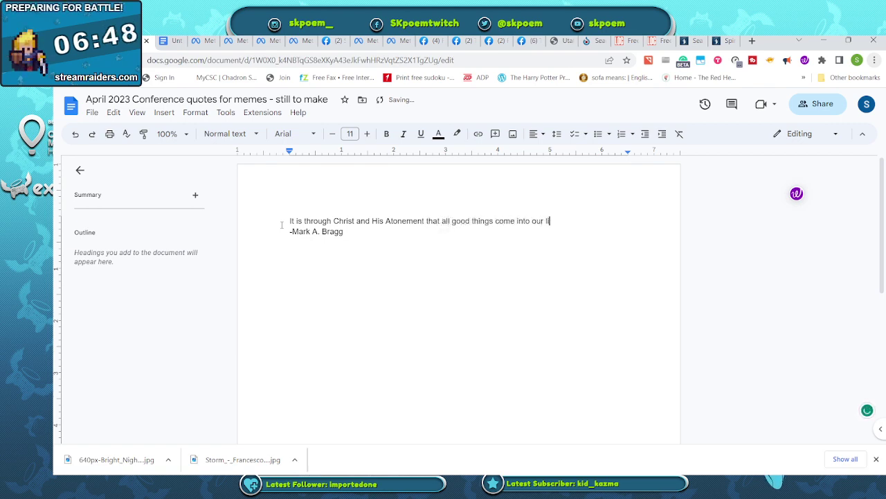
{"action": "type", "text": "ves!"}
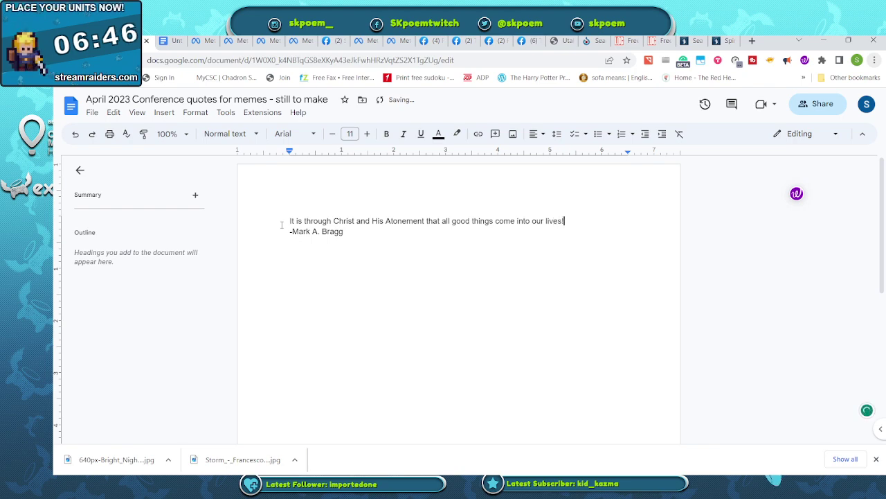
Step: Return to Wikimedia Commons and search for "Jesus Christ" images
{"action": "left_click", "coordinate": [588, 43]}
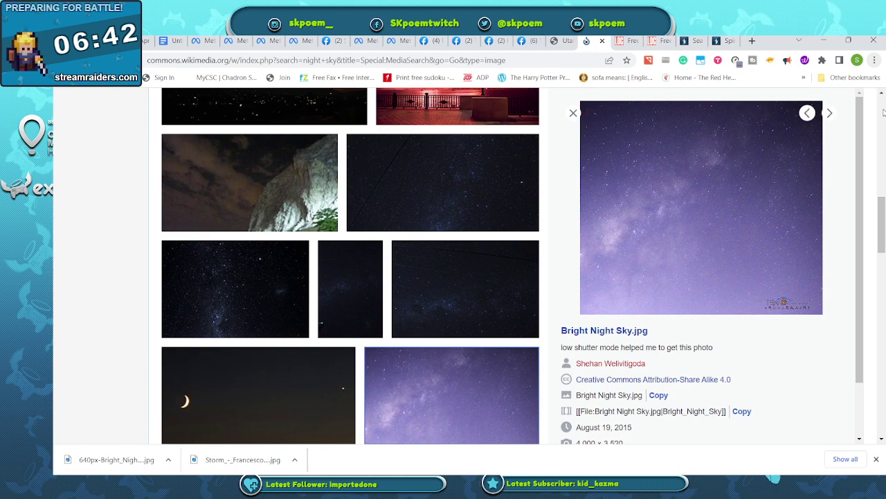
{"action": "left_click_drag", "start_coordinate": [881, 225], "coordinate": [884, 96]}
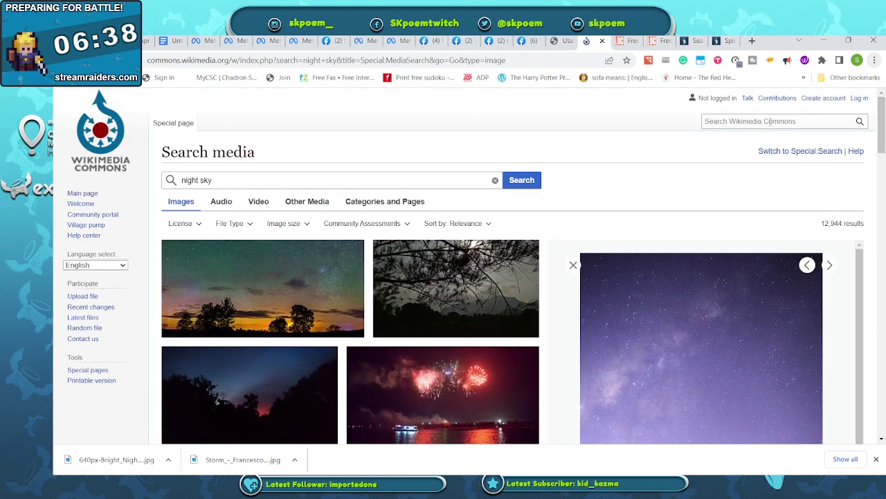
{"action": "left_click", "coordinate": [770, 121]}
{"action": "type", "text": "Jesus"}
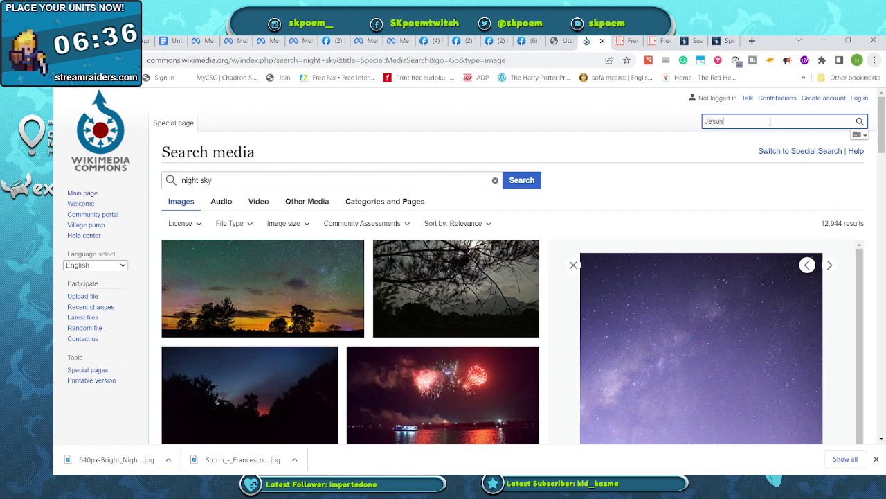
{"action": "type", "text": " Christ"}
{"action": "key", "text": "Return"}
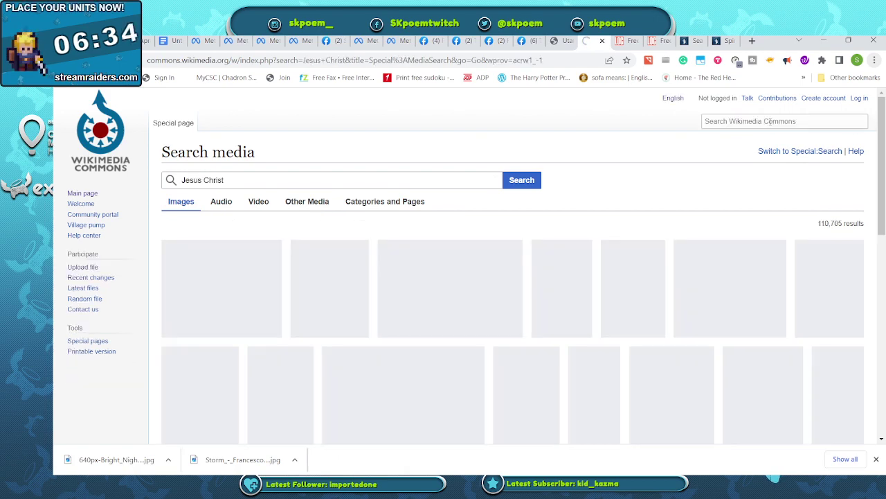
Step: Search Wikimedia Commons for "Christus" and look through the images for a suitable meme background
{"action": "left_click", "coordinate": [770, 121]}
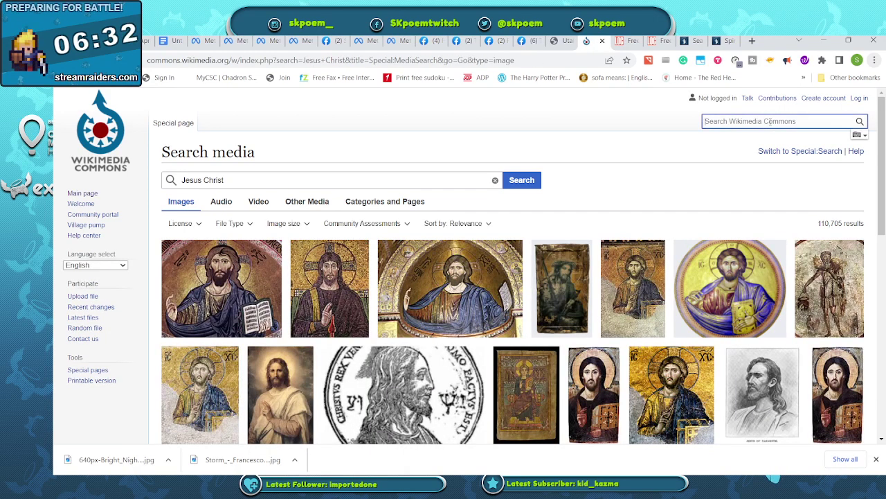
{"action": "type", "text": "Christus"}
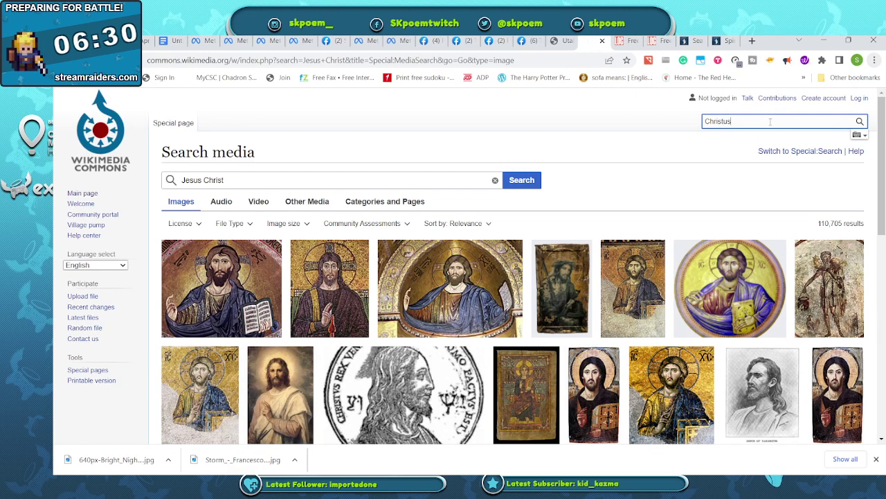
{"action": "key", "text": "Return"}
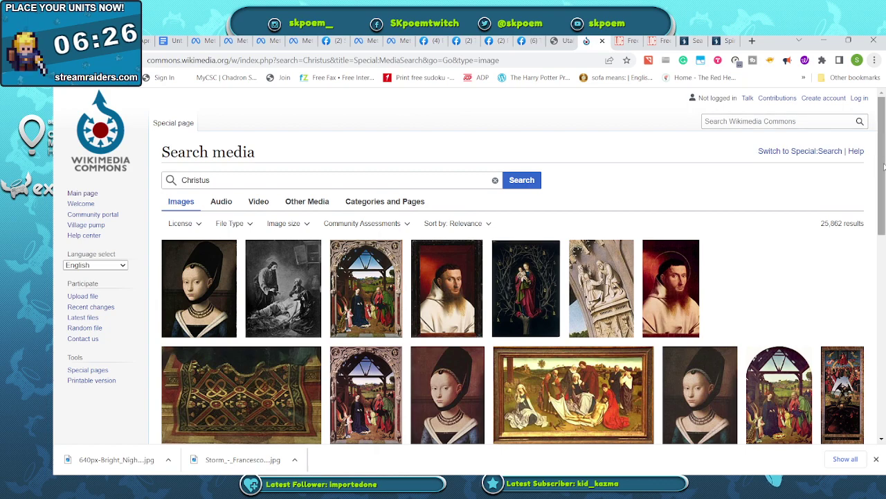
{"action": "left_click_drag", "start_coordinate": [884, 165], "coordinate": [883, 353]}
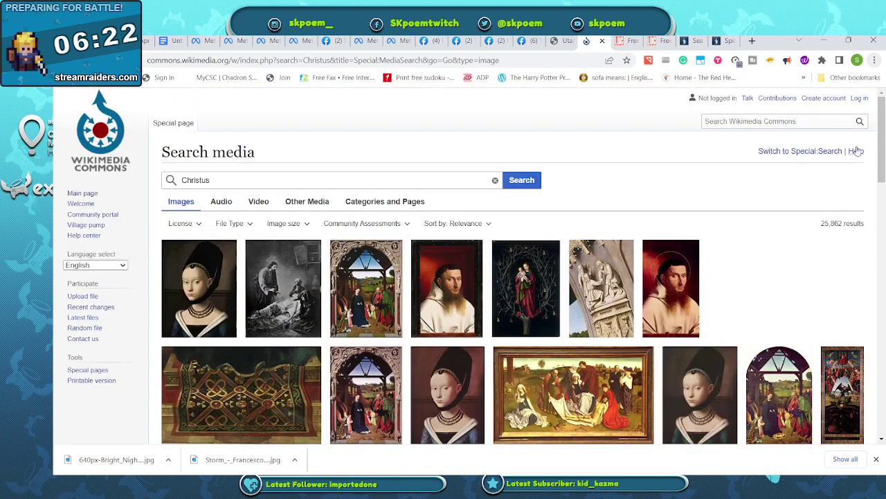
Step: Switch to the churchofjesuschrist.org image search and look through the "Jesus christ" pictures for a meme background
{"action": "left_click", "coordinate": [691, 41]}
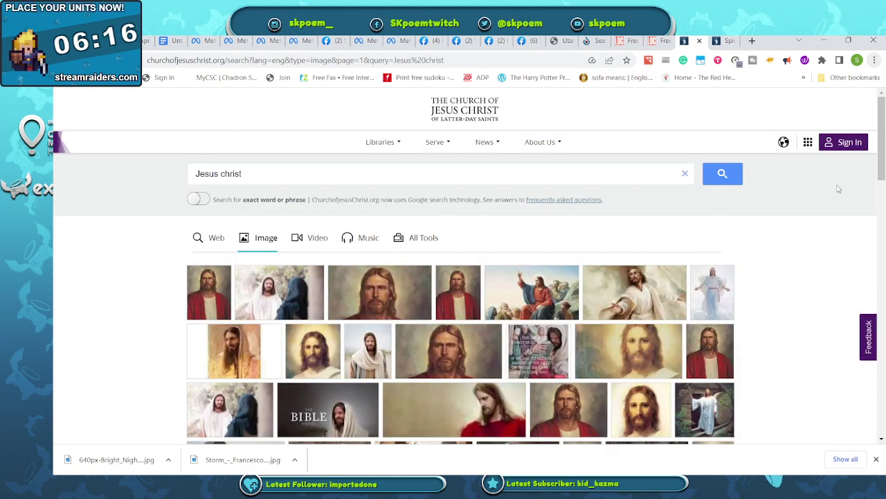
{"action": "left_click_drag", "start_coordinate": [883, 148], "coordinate": [883, 180]}
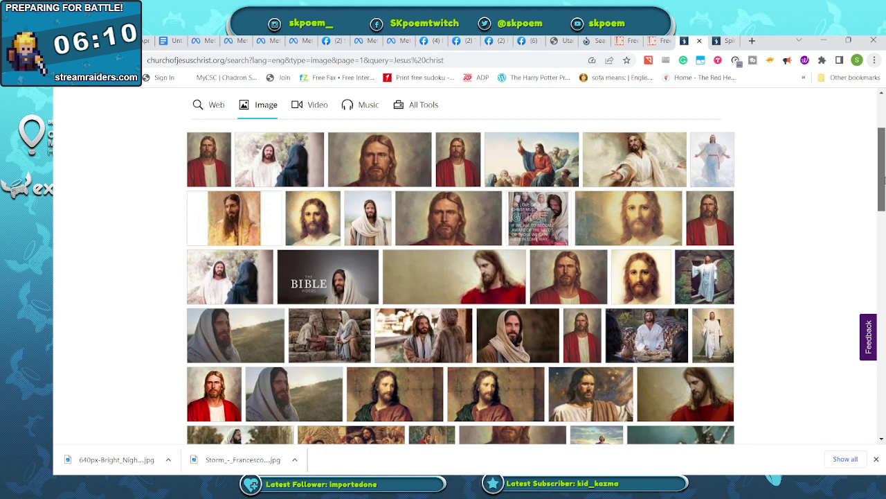
{"action": "left_click_drag", "start_coordinate": [883, 180], "coordinate": [884, 230]}
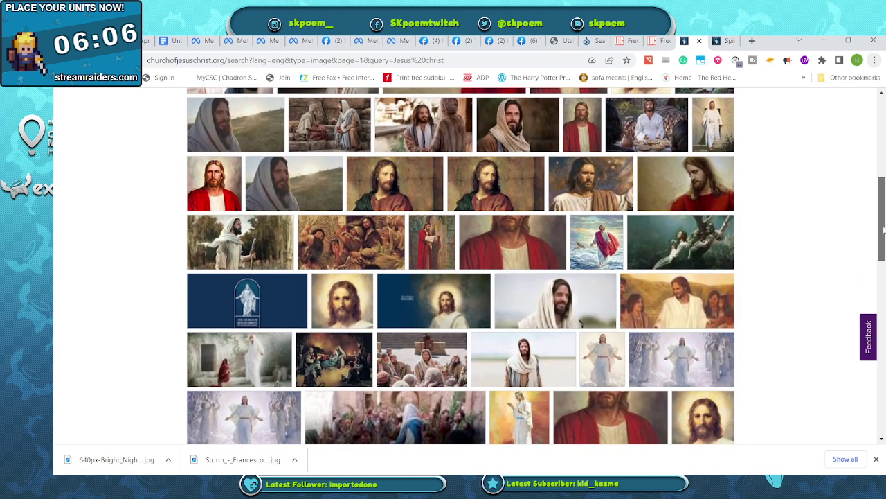
{"action": "left_click_drag", "start_coordinate": [883, 231], "coordinate": [884, 131]}
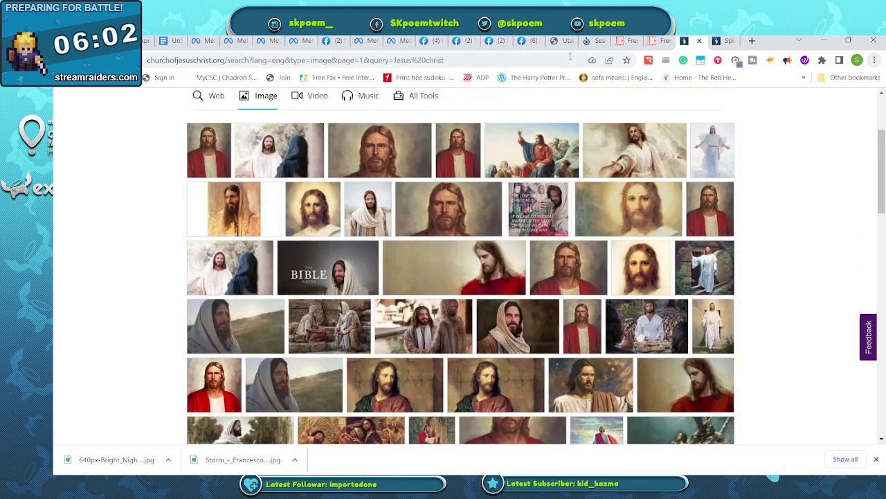
Step: Return to the Google Docs document, reread the Atonement quote, and place the cursor below its attribution
{"action": "left_click", "coordinate": [587, 42]}
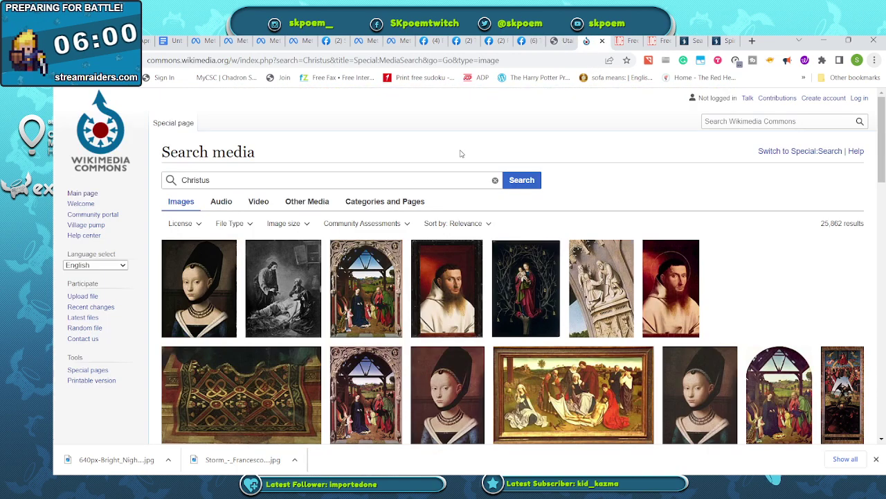
{"action": "left_click", "coordinate": [131, 40]}
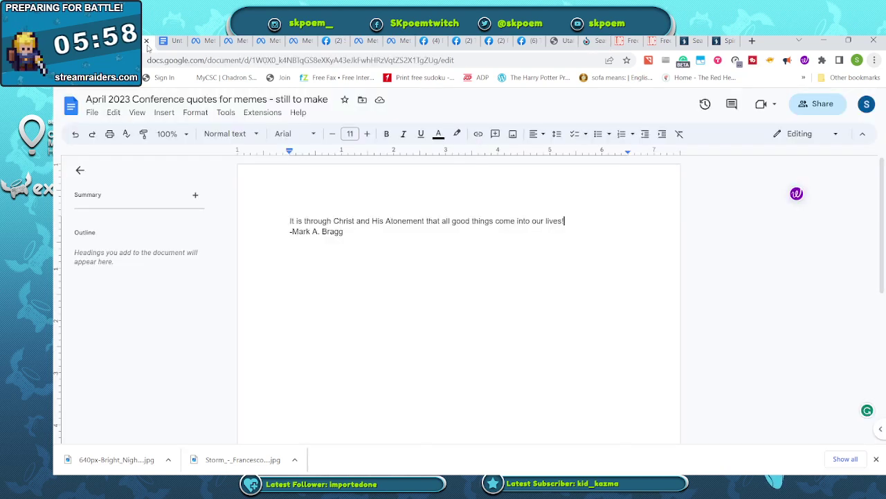
{"action": "left_click", "coordinate": [372, 251]}
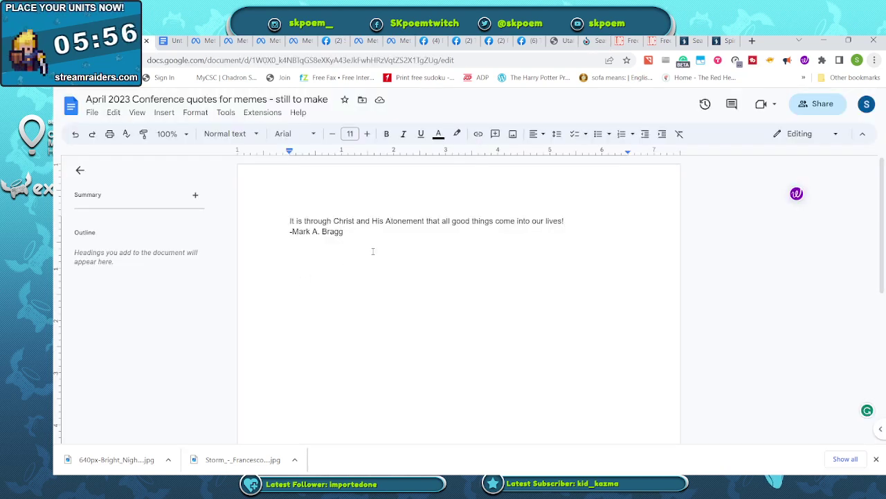
{"action": "key", "text": "Return"}
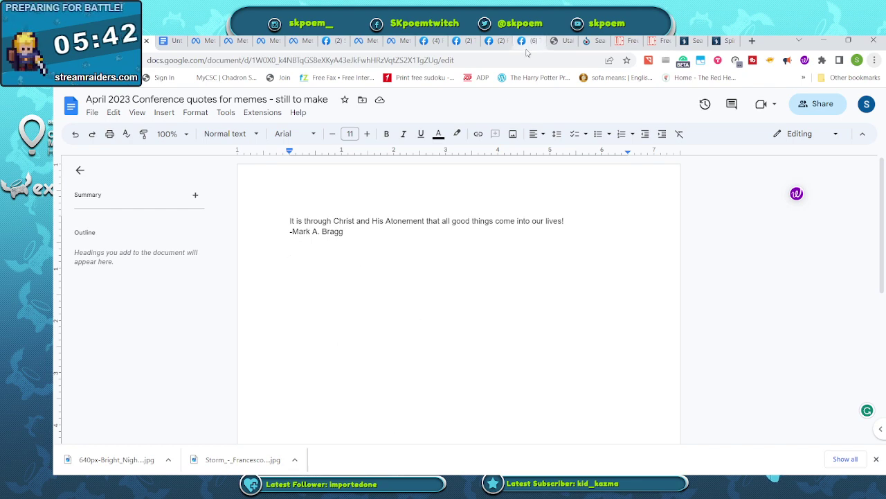
Step: Go back to Wikimedia Commons, search for "Atonement", and look through the images for a background matching the quote
{"action": "left_click", "coordinate": [600, 43]}
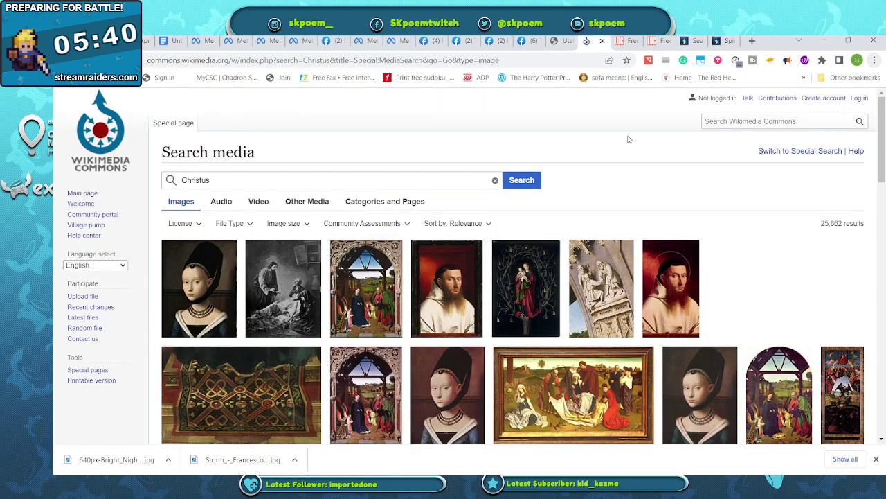
{"action": "left_click", "coordinate": [723, 121]}
{"action": "type", "text": "Atoneme"}
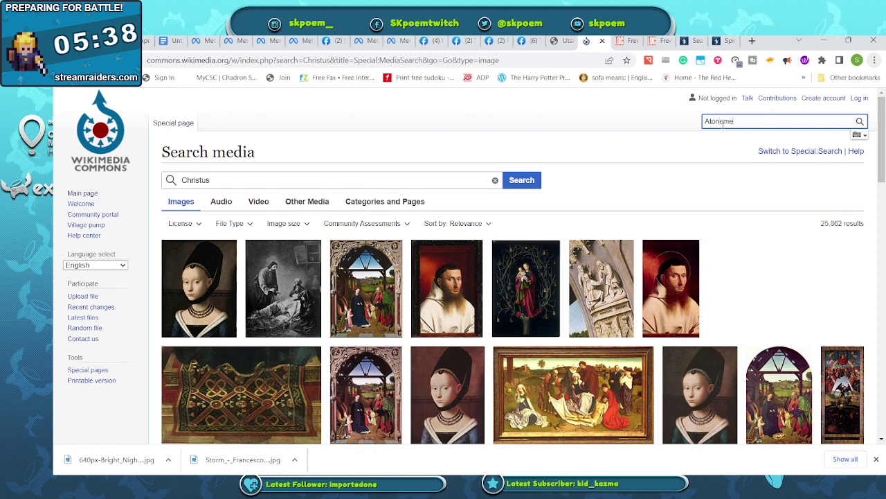
{"action": "type", "text": "nt"}
{"action": "key", "text": "Return"}
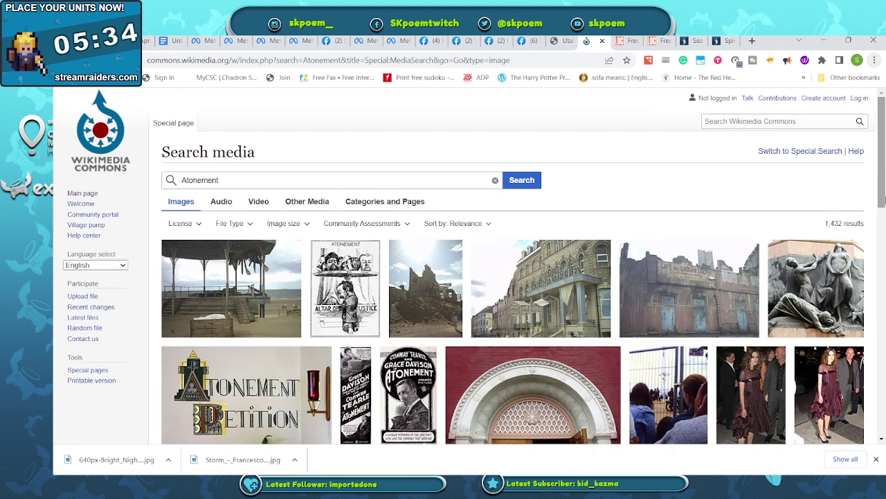
{"action": "scroll", "coordinate": [883, 200], "scroll_direction": "down", "scroll_amount": 2}
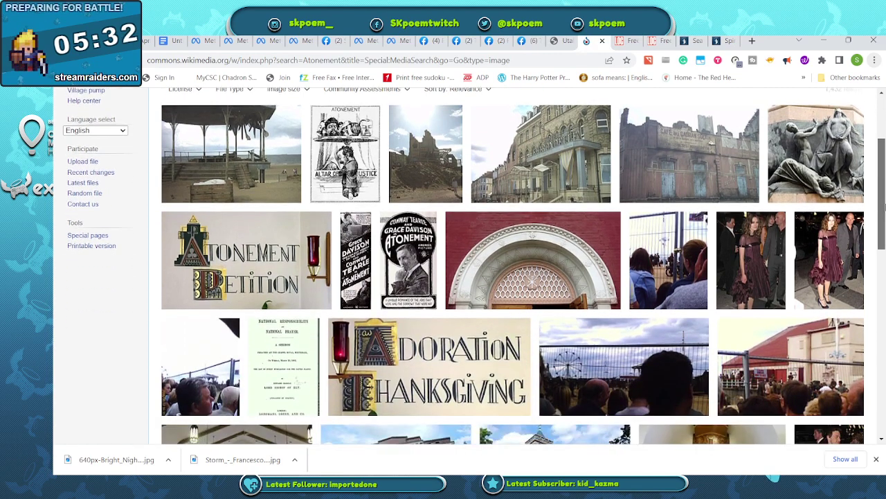
{"action": "scroll", "coordinate": [882, 205], "scroll_direction": "down", "scroll_amount": 2}
{"action": "left_click_drag", "start_coordinate": [883, 274], "coordinate": [882, 388]}
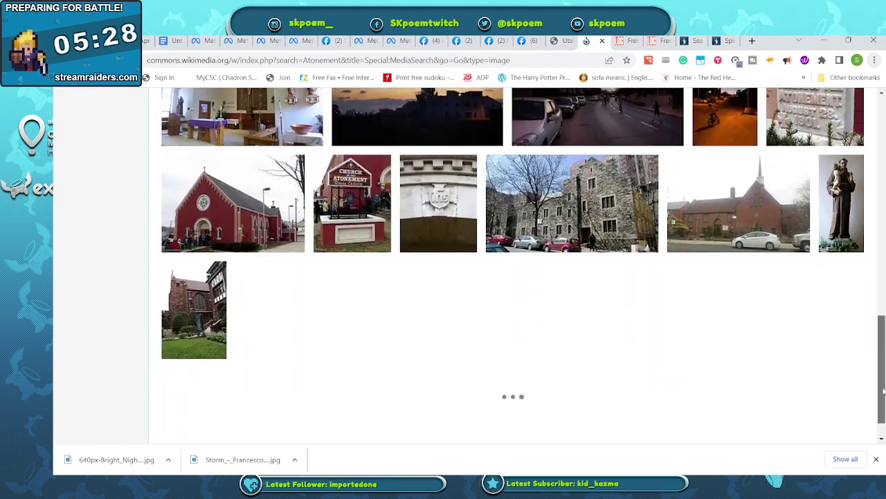
{"action": "scroll", "coordinate": [884, 409], "scroll_direction": "down", "scroll_amount": 3}
{"action": "scroll", "coordinate": [884, 416], "scroll_direction": "down", "scroll_amount": 2}
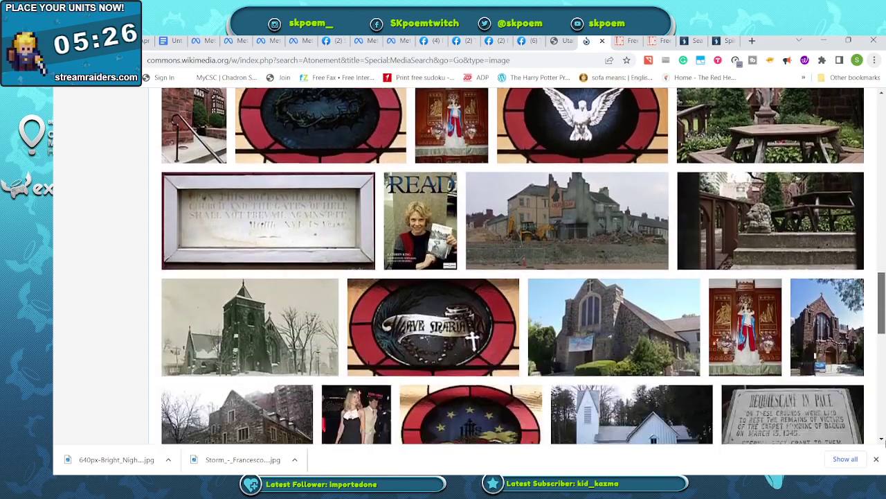
{"action": "scroll", "coordinate": [884, 416], "scroll_direction": "down", "scroll_amount": 5}
{"action": "scroll", "coordinate": [871, 279], "scroll_direction": "up", "scroll_amount": 15}
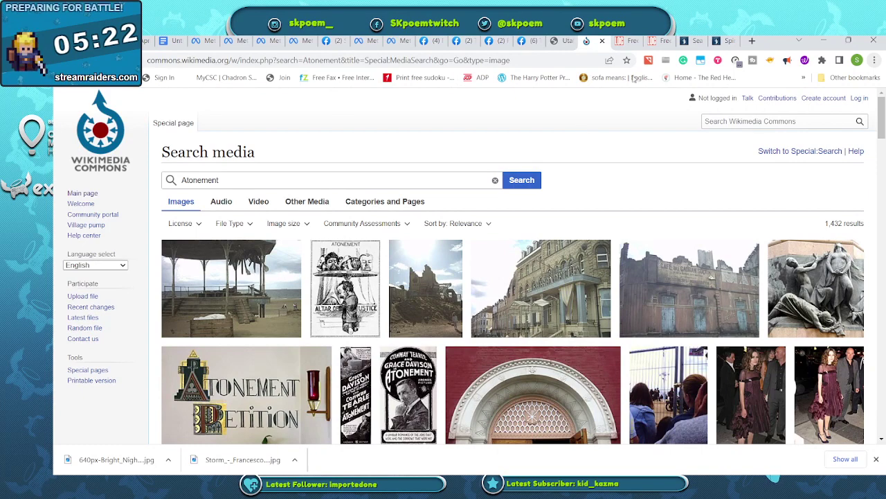
Step: Switch to the churchofjesuschrist.org image search and search for "atonement" instead
{"action": "left_click", "coordinate": [690, 41]}
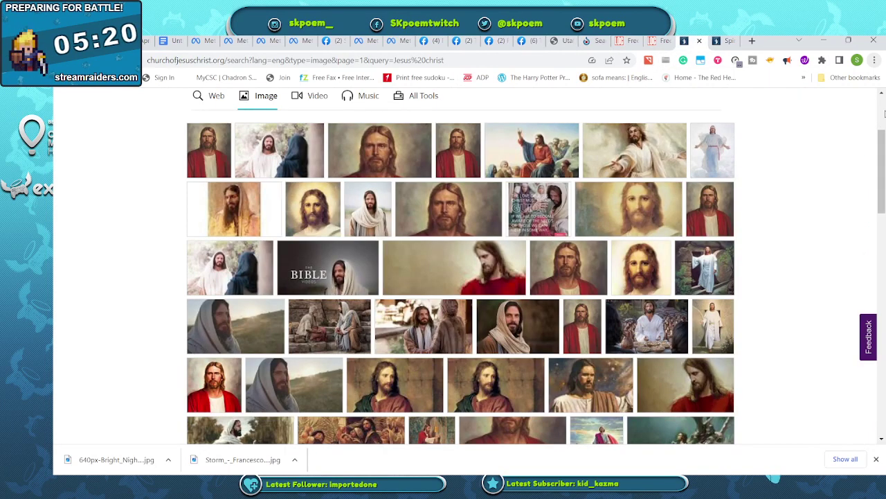
{"action": "scroll", "coordinate": [509, 197], "scroll_direction": "up", "scroll_amount": 2}
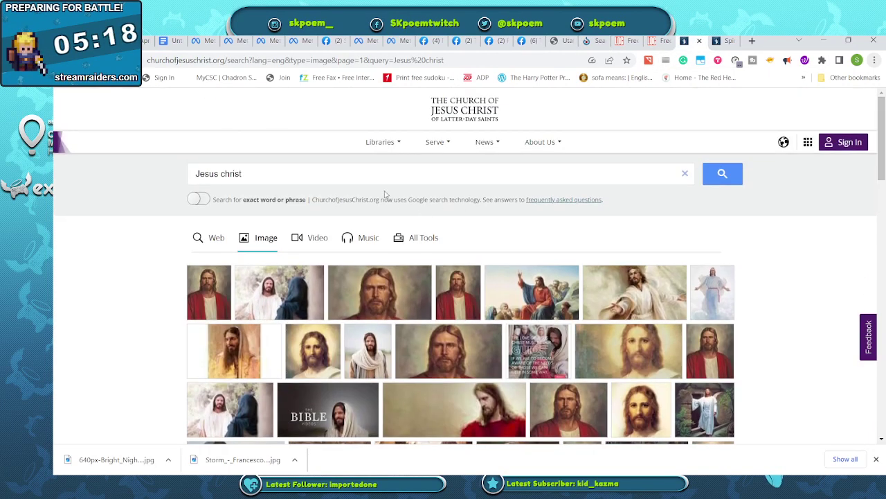
{"action": "left_click_drag", "start_coordinate": [263, 173], "coordinate": [186, 182]}
{"action": "type", "text": "a"}
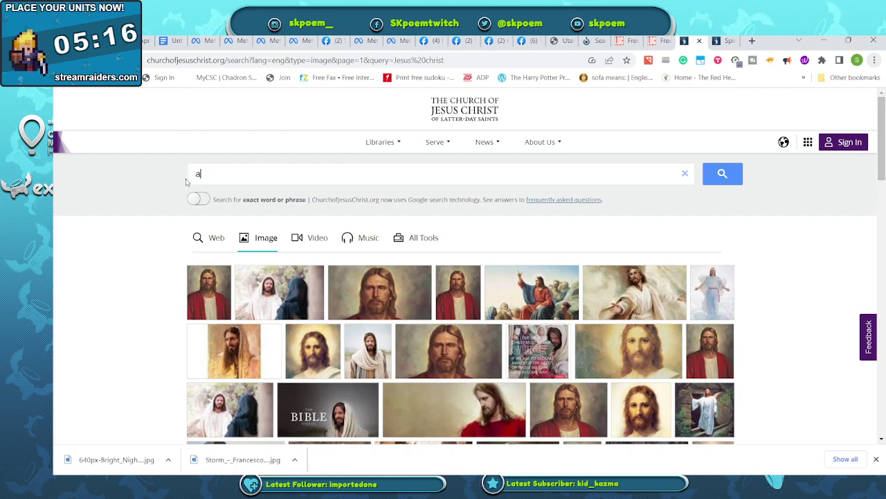
{"action": "type", "text": "tonement"}
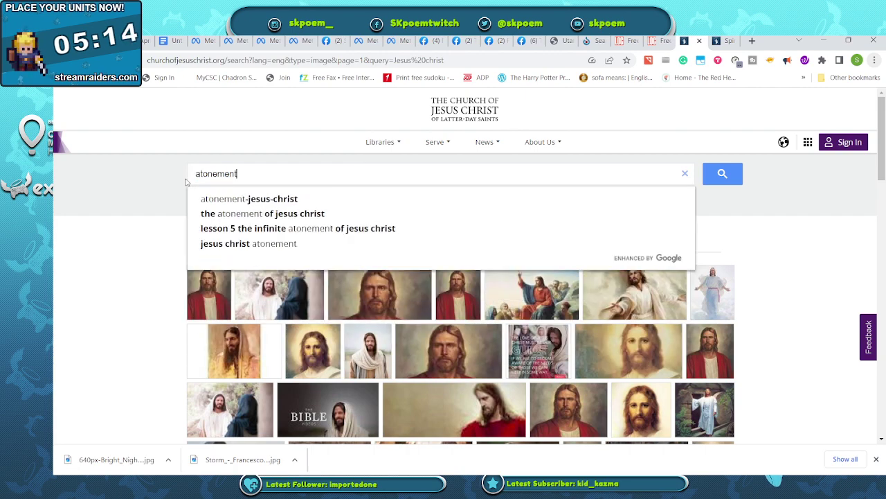
{"action": "key", "text": "Return"}
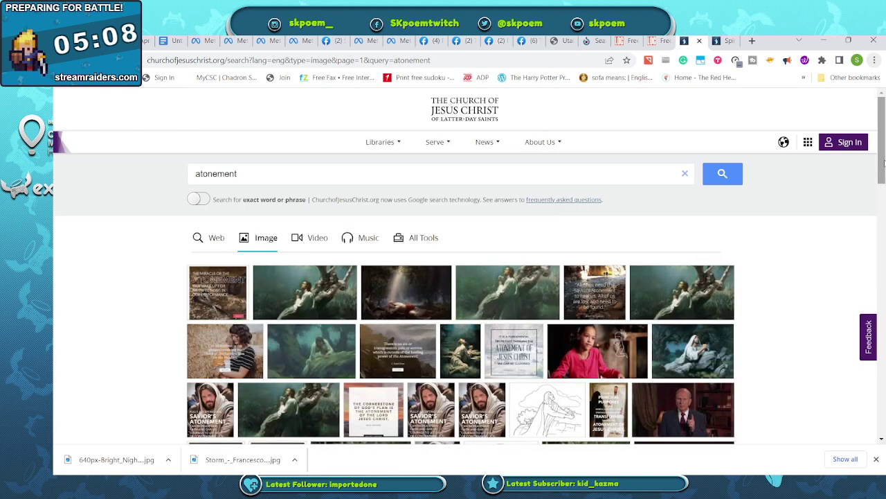
Step: Preview the hazy crucifixion painting, then open and download the Gethsemane artwork from the Atonement of Jesus Christ Exhibit
{"action": "left_click_drag", "start_coordinate": [883, 162], "coordinate": [883, 297]}
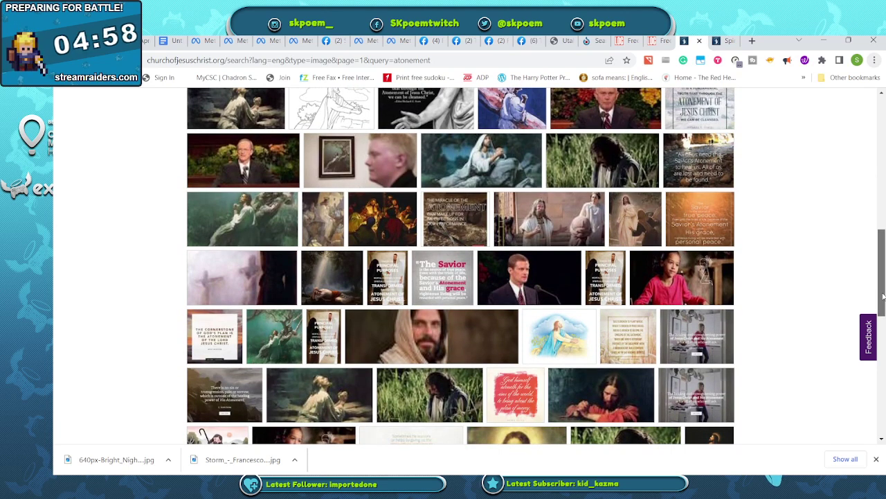
{"action": "left_click", "coordinate": [252, 269]}
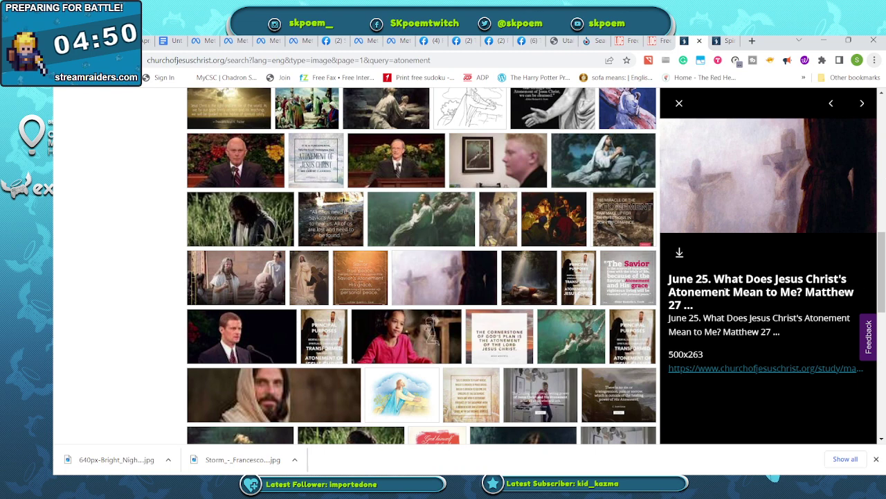
{"action": "left_click", "coordinate": [521, 279]}
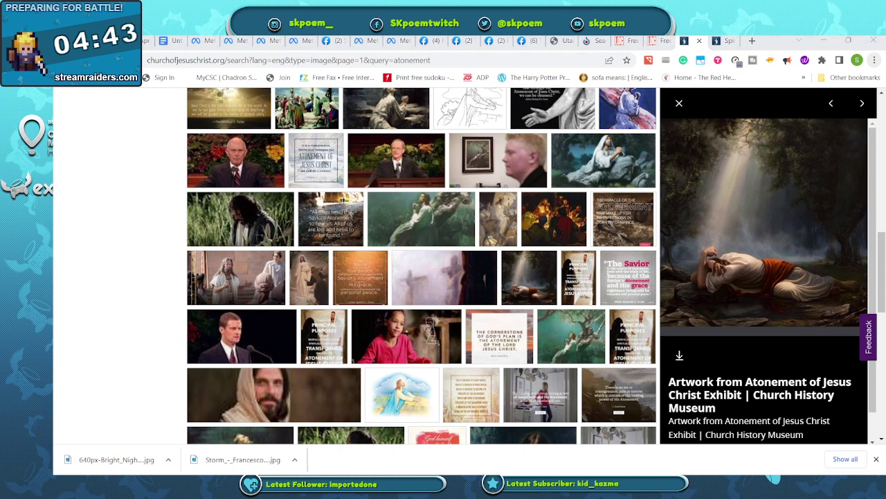
{"action": "key", "text": "Return"}
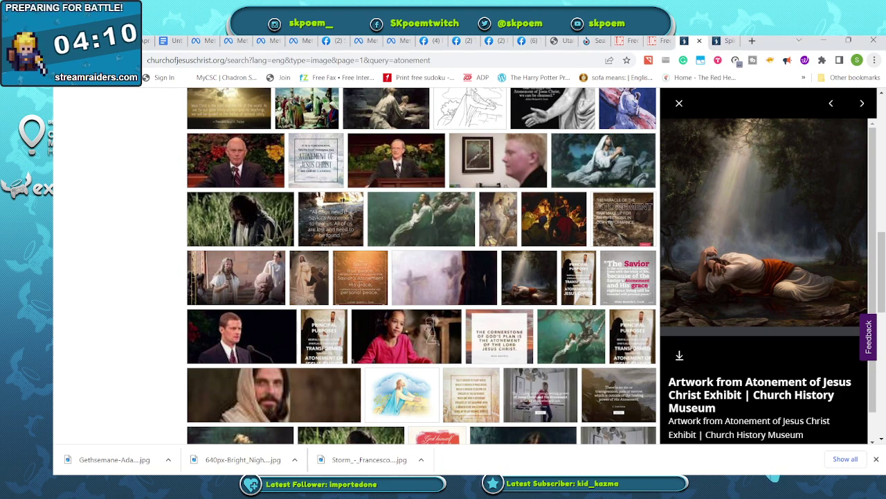
Step: Switch to the Google Docs document and select the Atonement quote together with its attribution line
{"action": "left_click", "coordinate": [145, 41]}
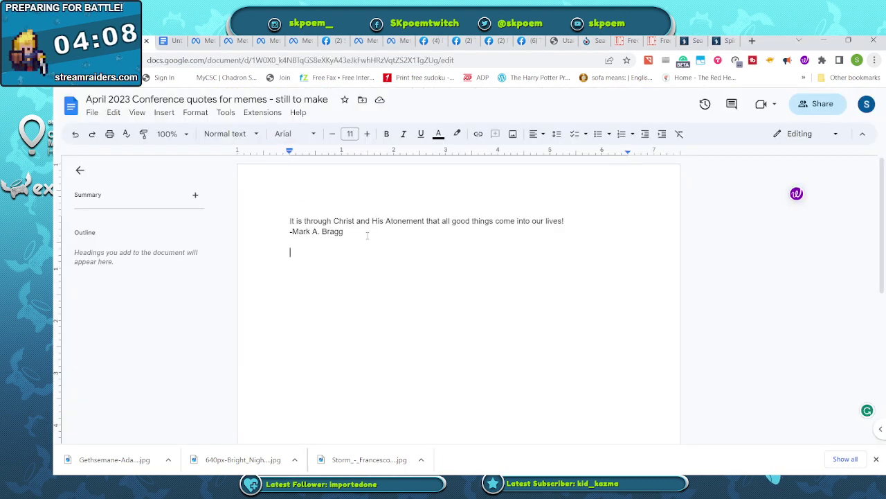
{"action": "left_click_drag", "start_coordinate": [367, 235], "coordinate": [254, 207]}
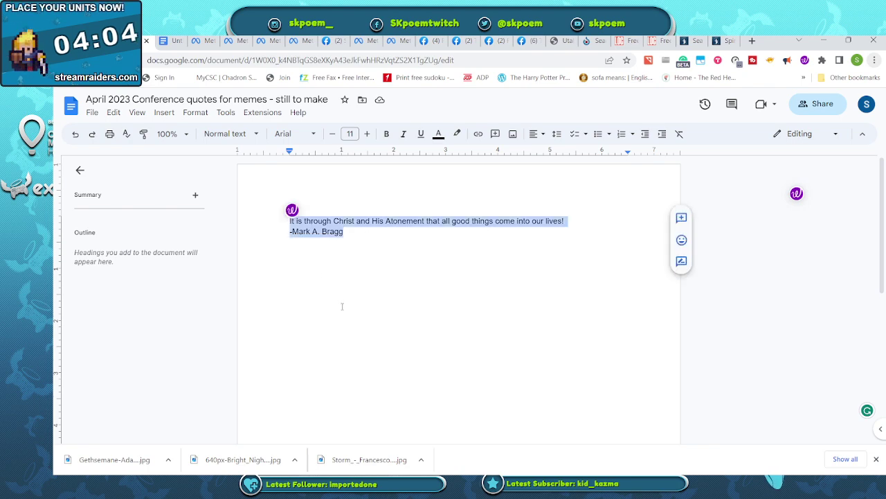
{"action": "left_click", "coordinate": [326, 272]}
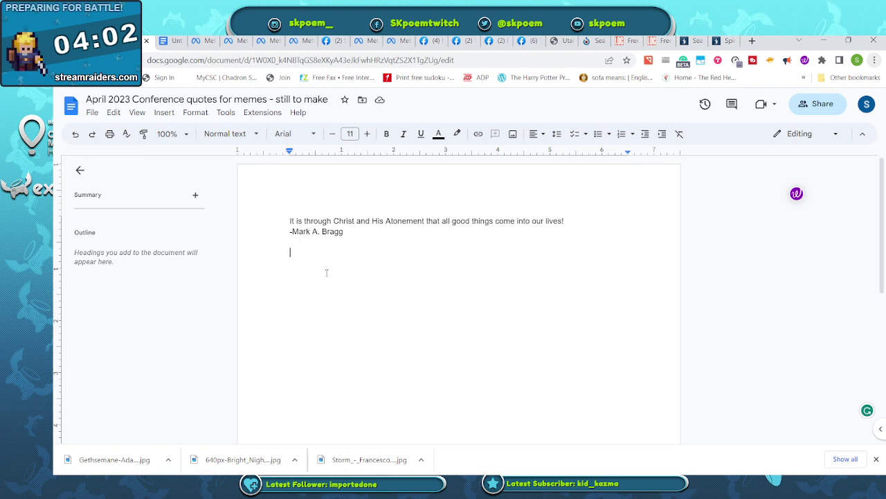
Step: Add the attribution line "-Milton de Rocha Camargo" below the Atonement quote in the document
{"action": "type", "text": "-"}
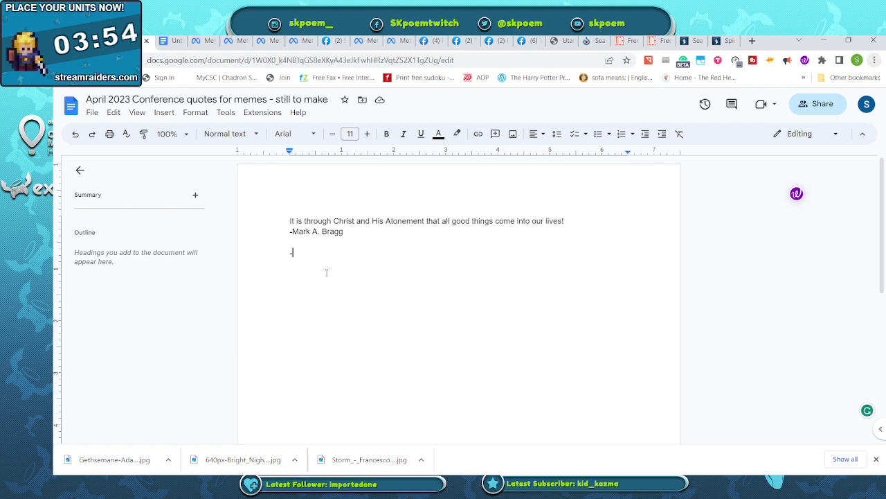
{"action": "type", "text": "N"}
{"action": "key", "text": "BackSpace"}
{"action": "key", "text": "BackSpace"}
{"action": "key", "text": "BackSpace"}
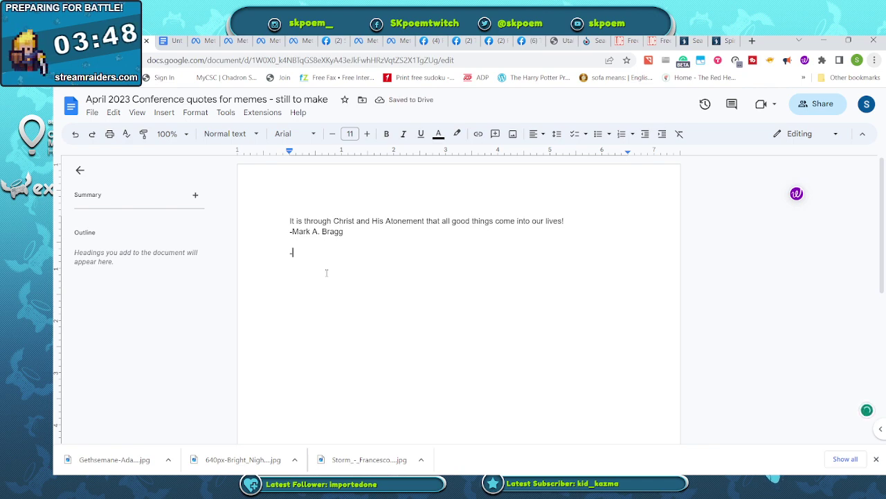
{"action": "type", "text": "Milton "}
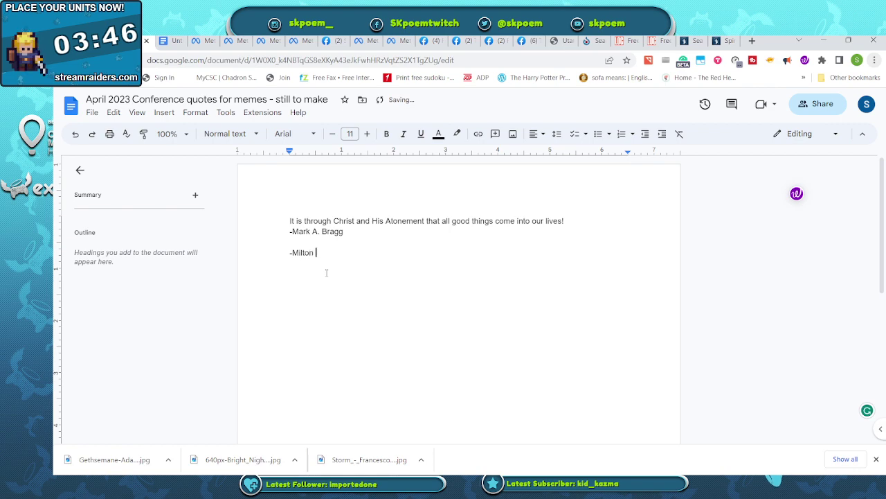
{"action": "type", "text": "de Rocha "}
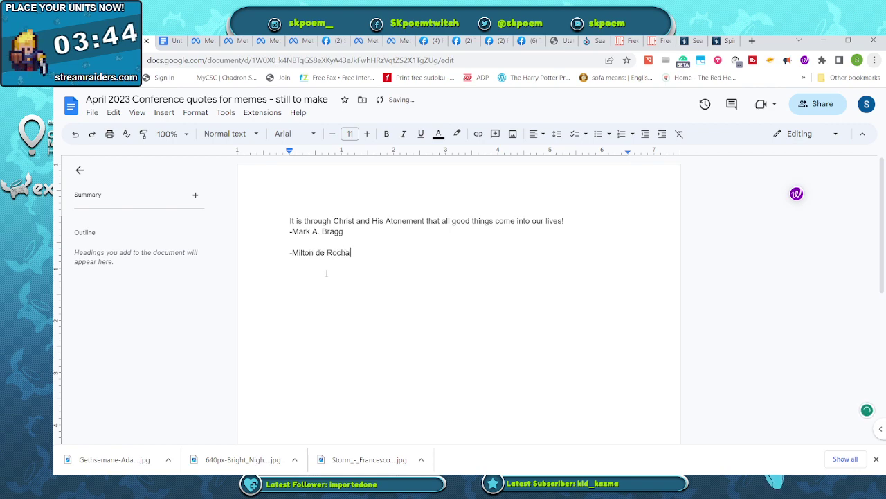
{"action": "type", "text": "Com"}
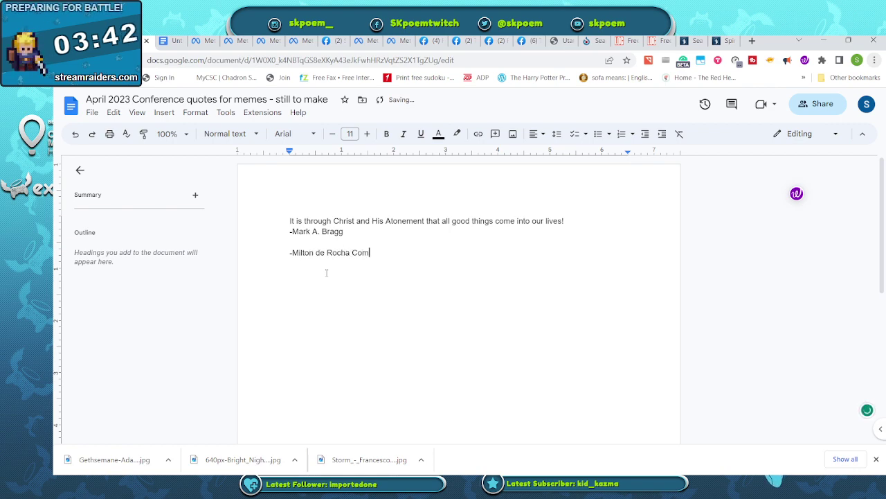
{"action": "key", "text": "BackSpace"}
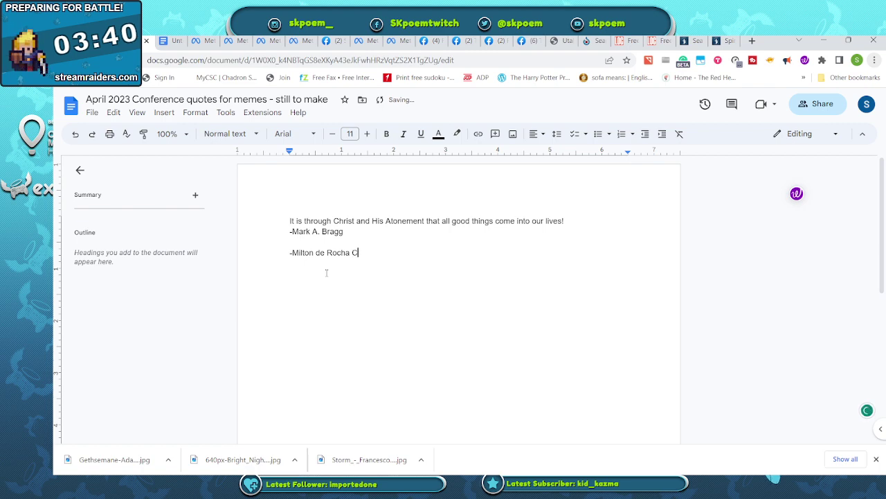
{"action": "type", "text": "amargo"}
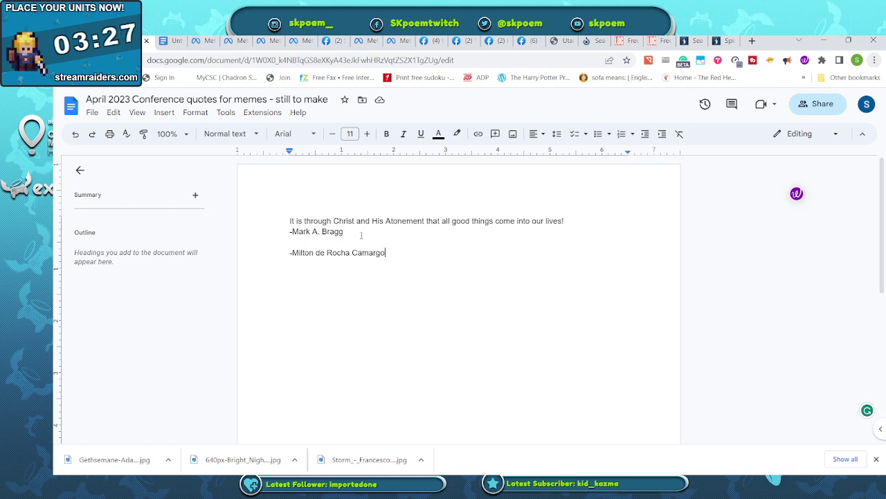
Step: Select the Atonement quote with its own attribution line, and switch between the document and the image editor
{"action": "left_click_drag", "start_coordinate": [346, 233], "coordinate": [270, 213]}
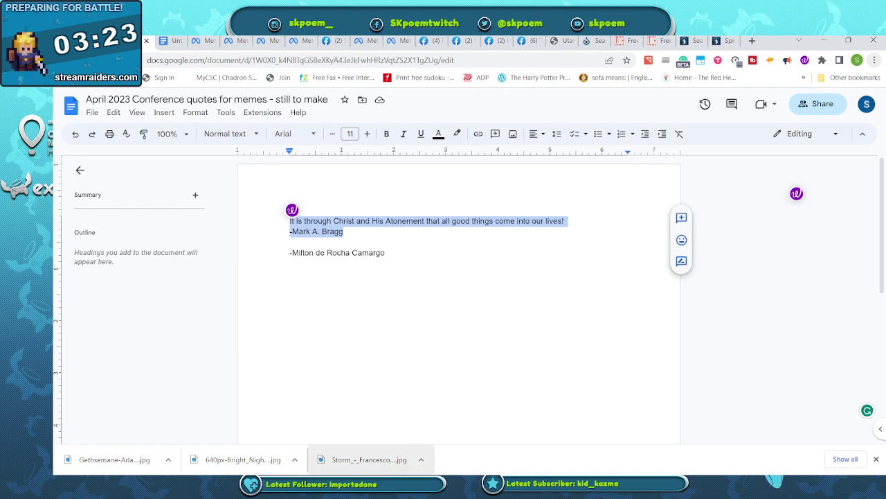
{"action": "key", "text": "alt+Tab"}
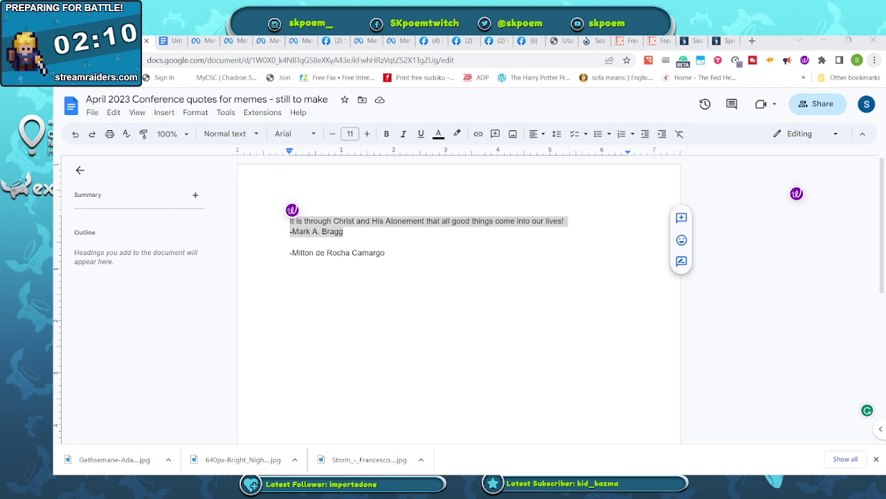
{"action": "key", "text": "alt+Tab"}
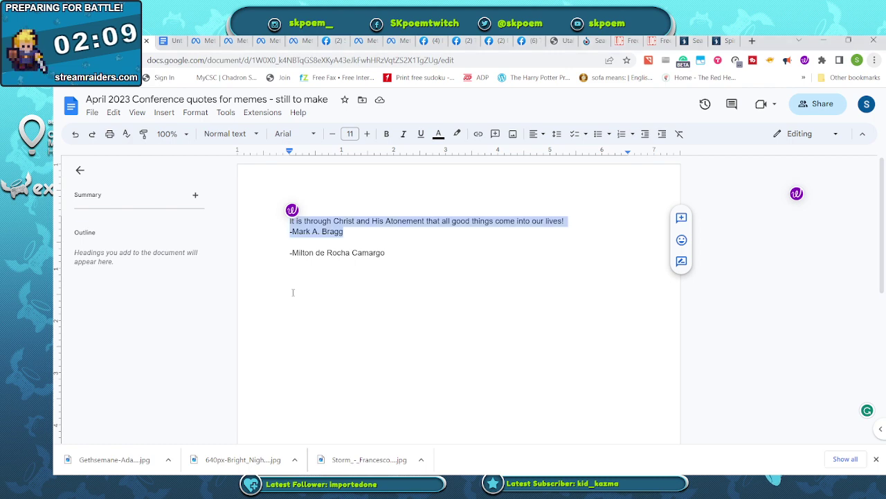
Step: Switch to the Meta Business Suite planner and create a post for Sat 1 that also goes to the serving.jesus.christ Instagram account
{"action": "left_click", "coordinate": [397, 42]}
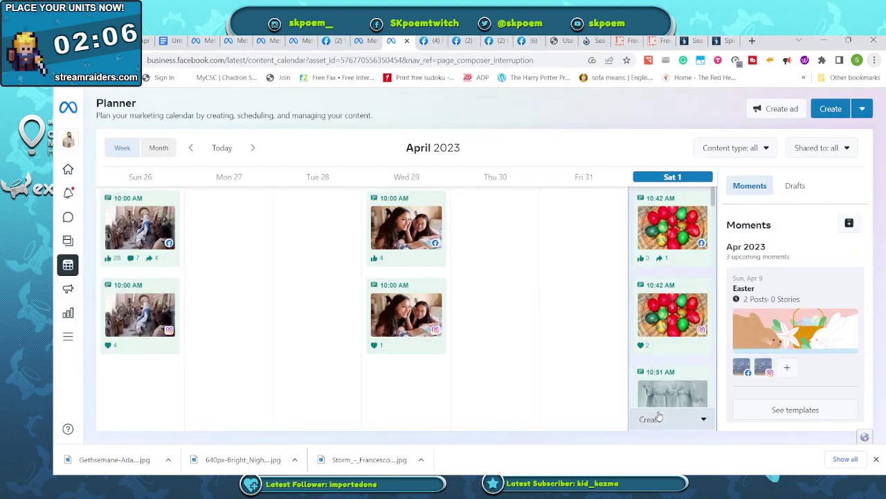
{"action": "left_click", "coordinate": [659, 417]}
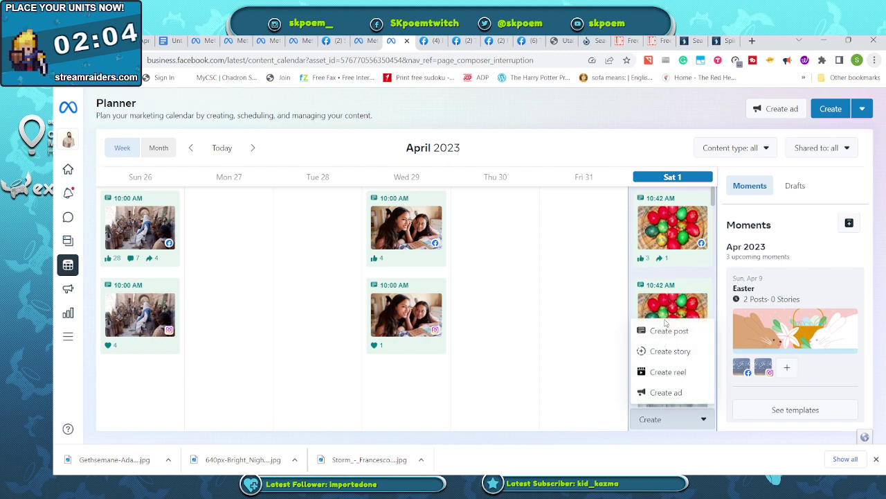
{"action": "left_click", "coordinate": [663, 332]}
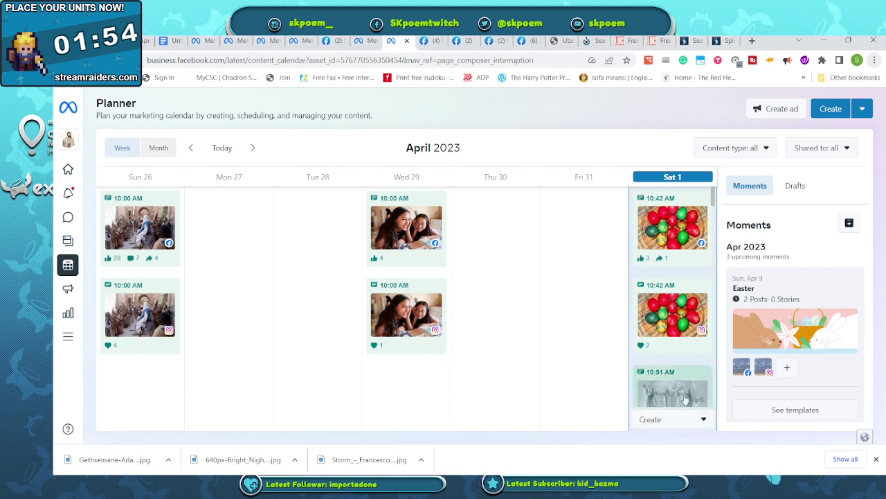
{"action": "left_click", "coordinate": [667, 425]}
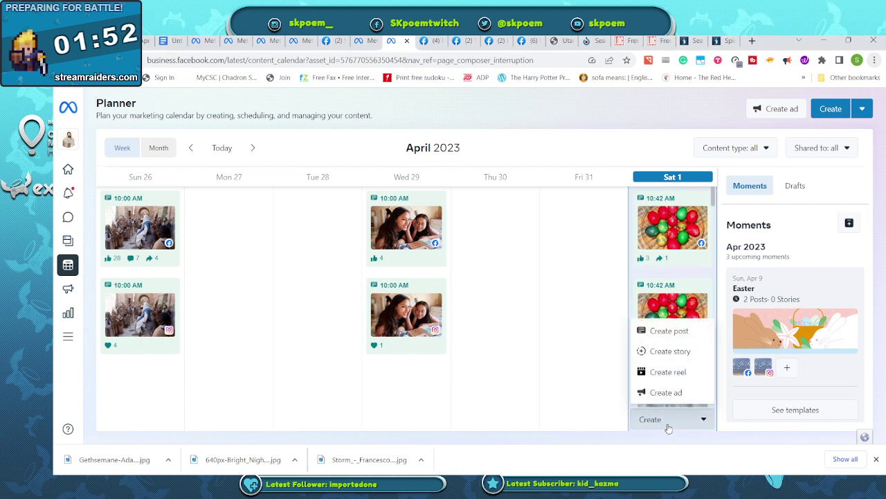
{"action": "left_click", "coordinate": [669, 331]}
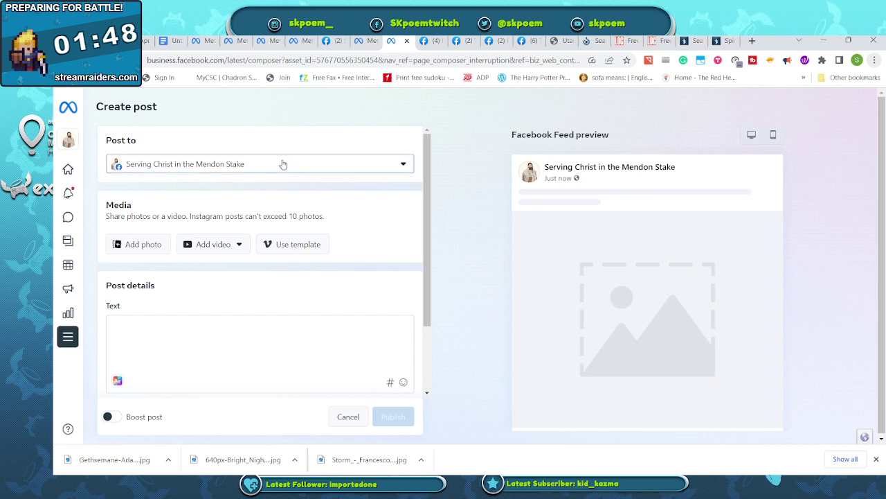
{"action": "left_click", "coordinate": [282, 165]}
{"action": "left_click", "coordinate": [120, 233]}
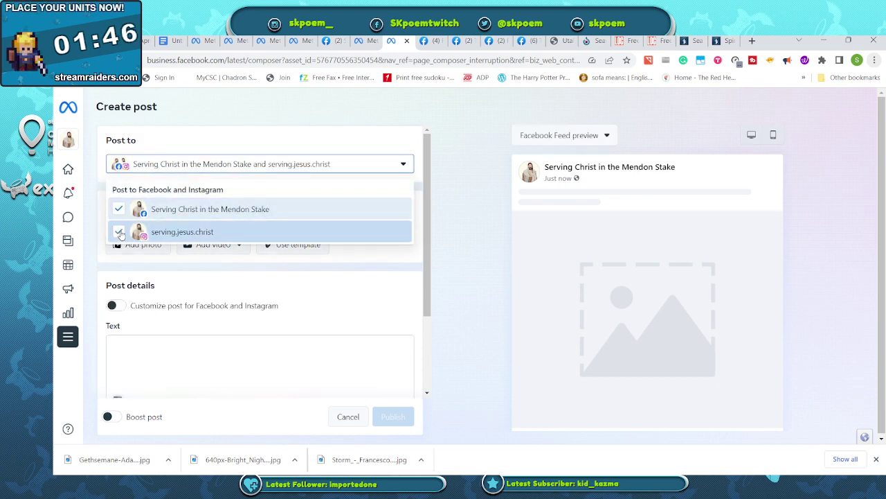
Step: Add the Gethsemane quote meme as the post's photo and publish the post
{"action": "left_click", "coordinate": [148, 263]}
{"action": "left_click", "coordinate": [143, 244]}
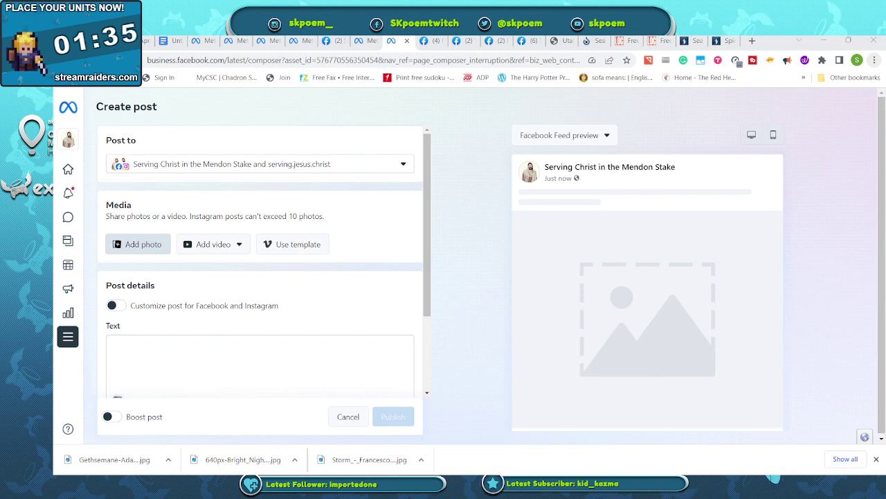
{"action": "key", "text": "Return"}
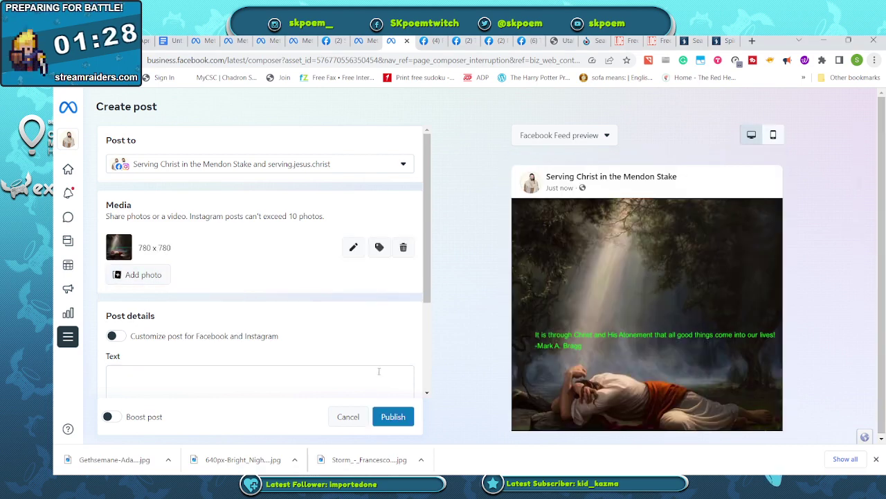
{"action": "left_click", "coordinate": [393, 418]}
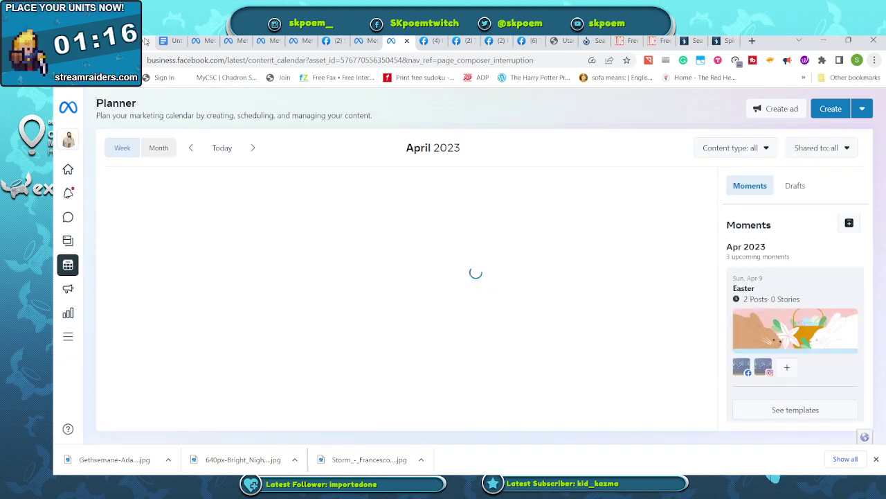
Step: Return to the Google Docs quotes document and remove the used Atonement quote, its attribution and one blank line
{"action": "left_click", "coordinate": [146, 42]}
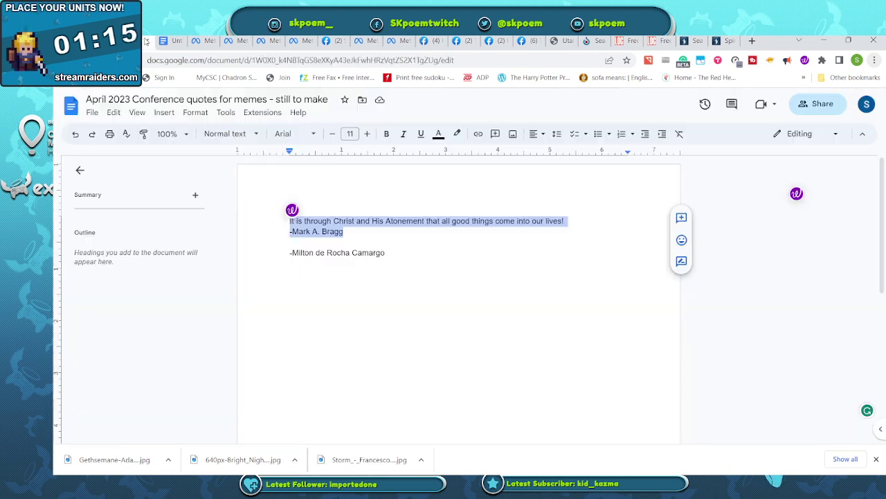
{"action": "left_click", "coordinate": [211, 41]}
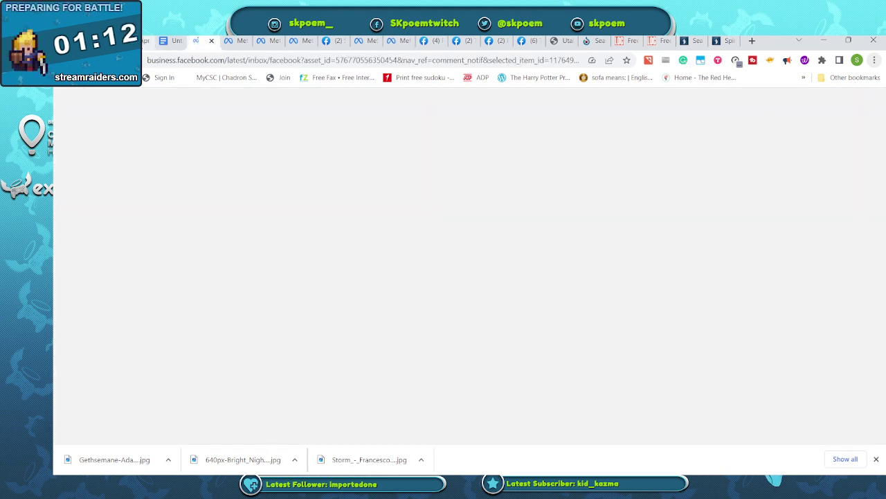
{"action": "left_click", "coordinate": [142, 41]}
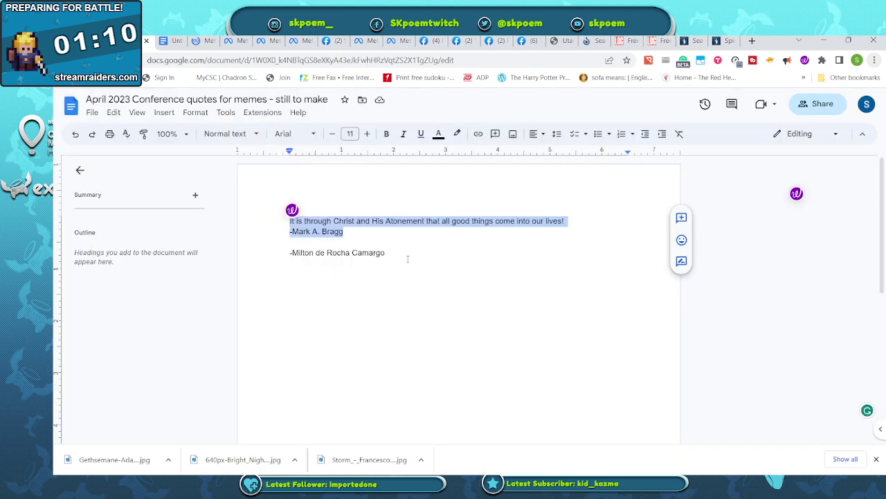
{"action": "key", "text": "ctrl+x"}
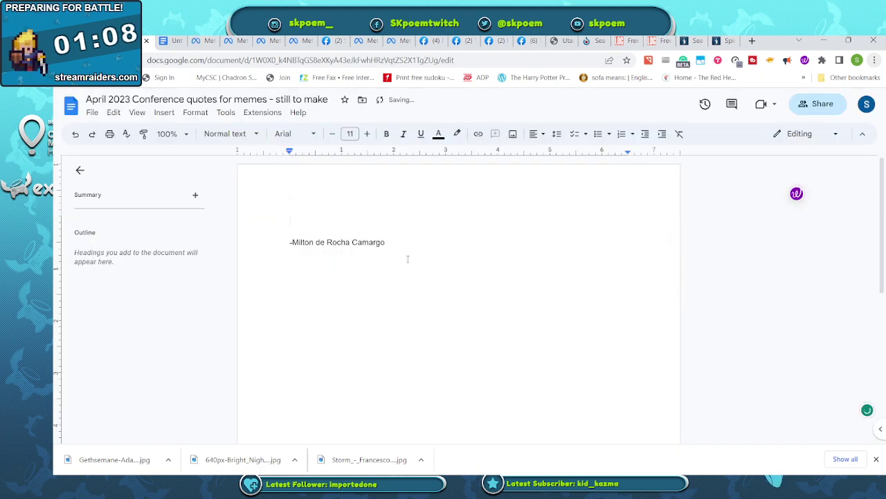
{"action": "key", "text": "Delete"}
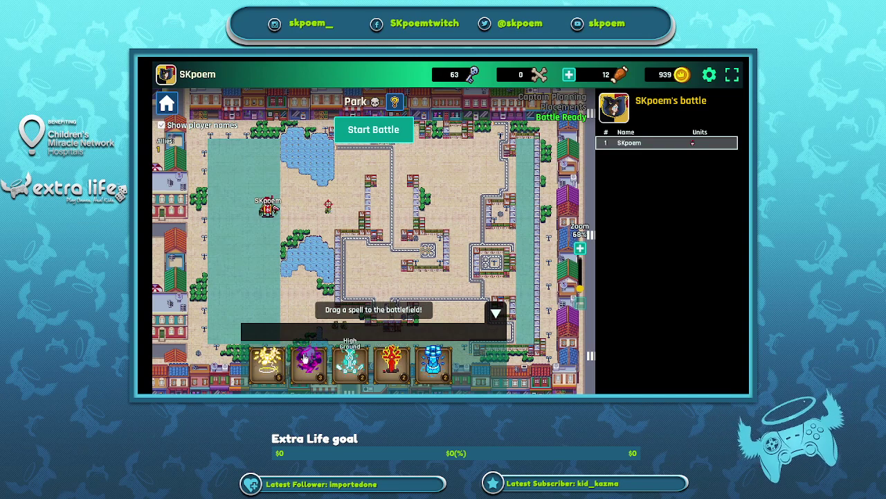
Step: In the Stream Raiders game, place the yellow spell on the captain's unit and start the Park battle
{"action": "left_click_drag", "start_coordinate": [265, 372], "coordinate": [267, 205]}
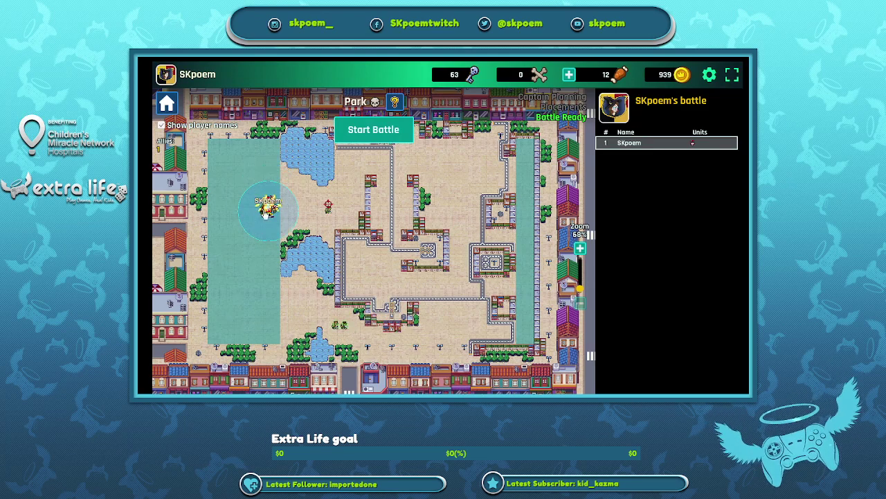
{"action": "left_click", "coordinate": [370, 133]}
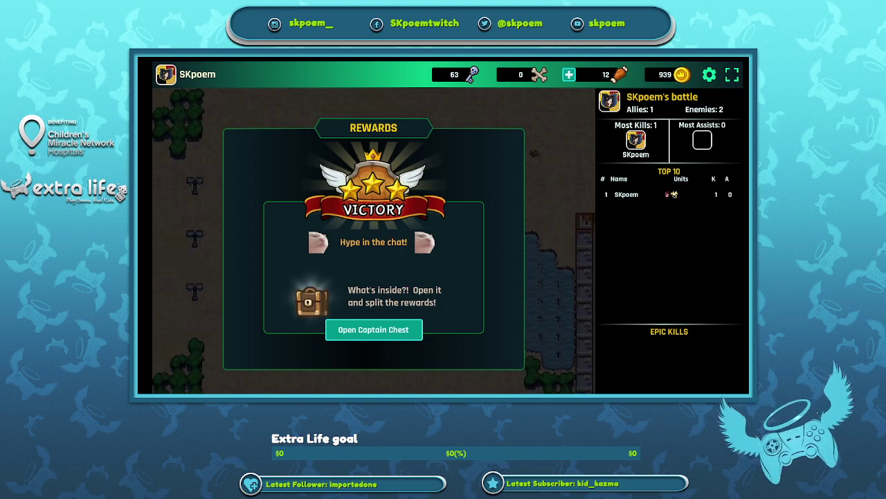
Step: Open the captain chest, grant the one random reward and return to the campaign map
{"action": "left_click", "coordinate": [388, 331]}
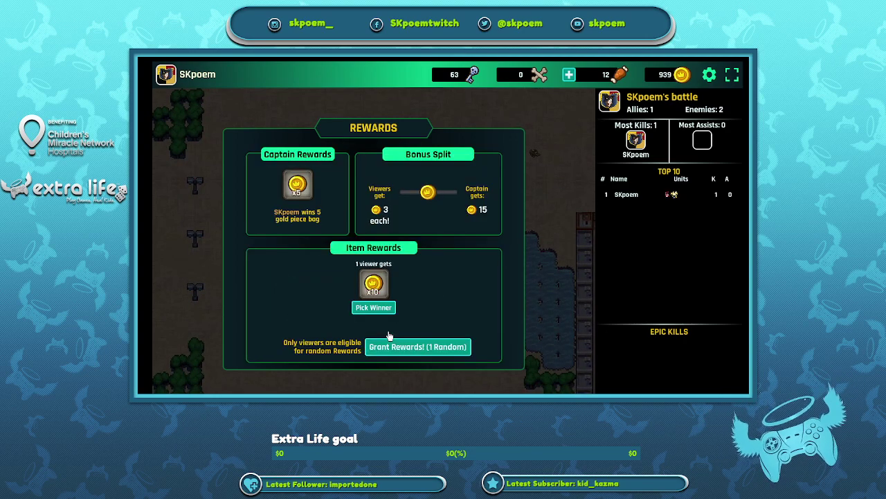
{"action": "left_click", "coordinate": [394, 351]}
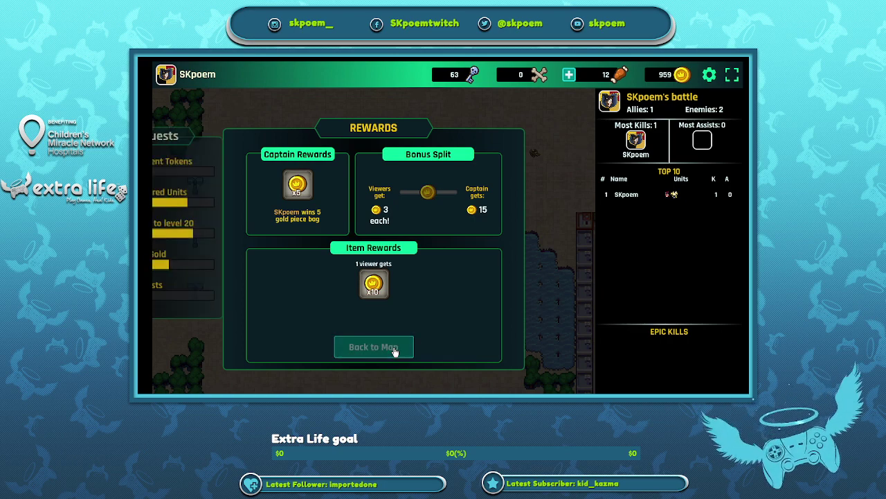
{"action": "left_click", "coordinate": [394, 351]}
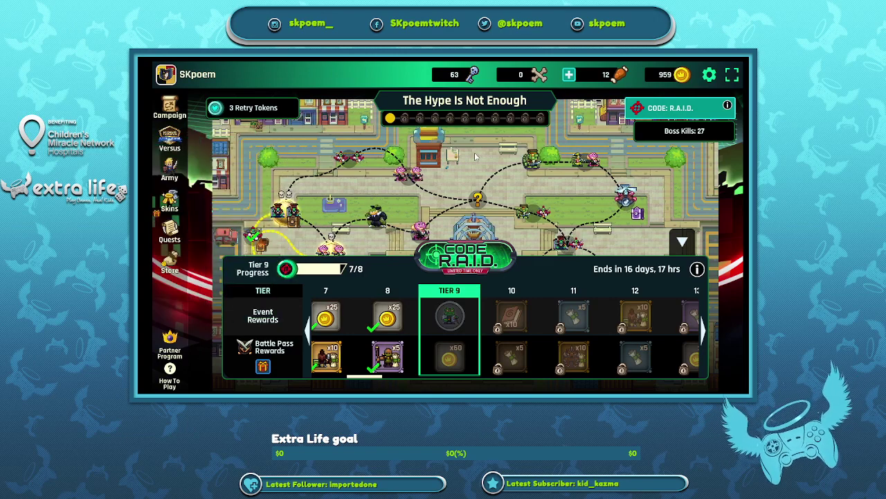
Step: Start the Downtown battle from the map and place the winged captain unit in the central placement zone
{"action": "left_click", "coordinate": [680, 242]}
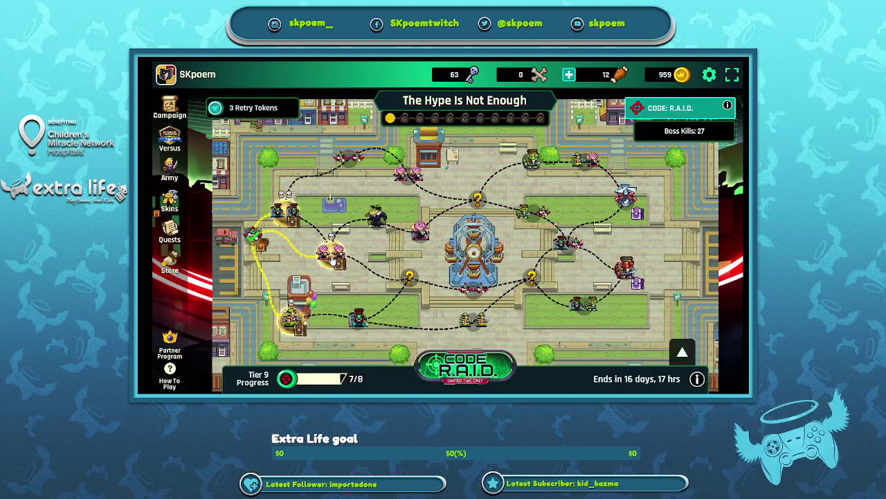
{"action": "left_click", "coordinate": [294, 325]}
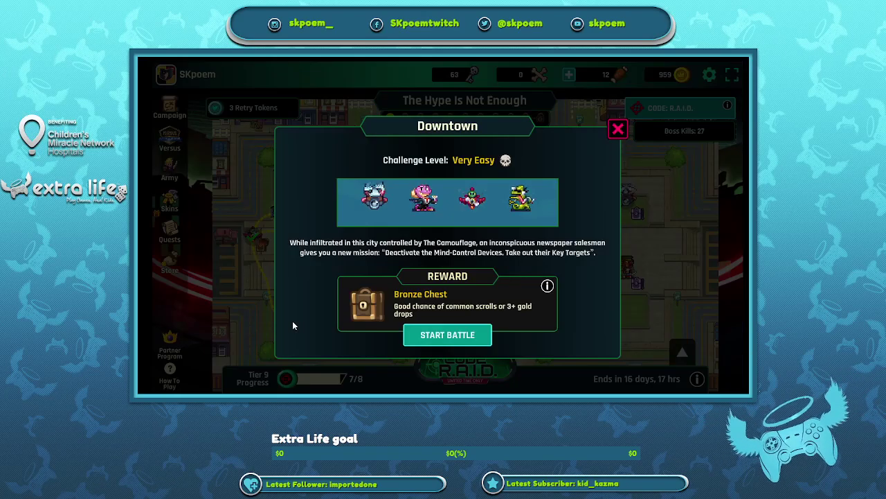
{"action": "left_click", "coordinate": [453, 336]}
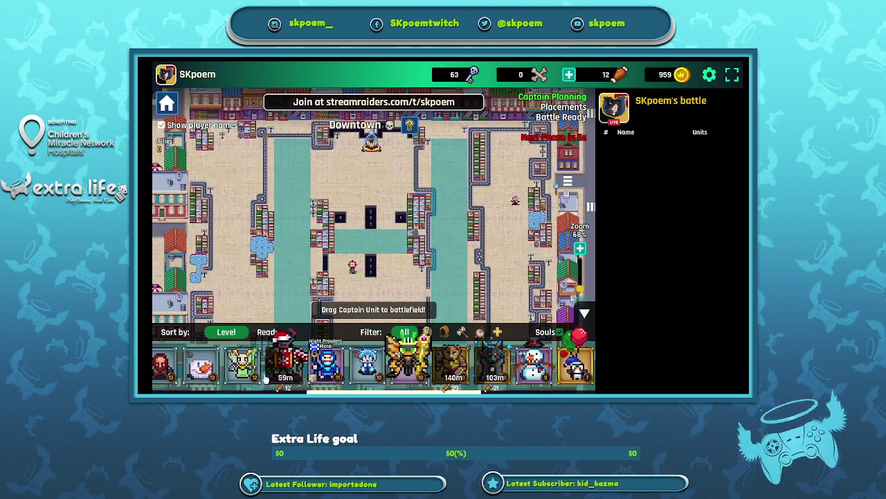
{"action": "left_click_drag", "start_coordinate": [244, 363], "coordinate": [370, 241]}
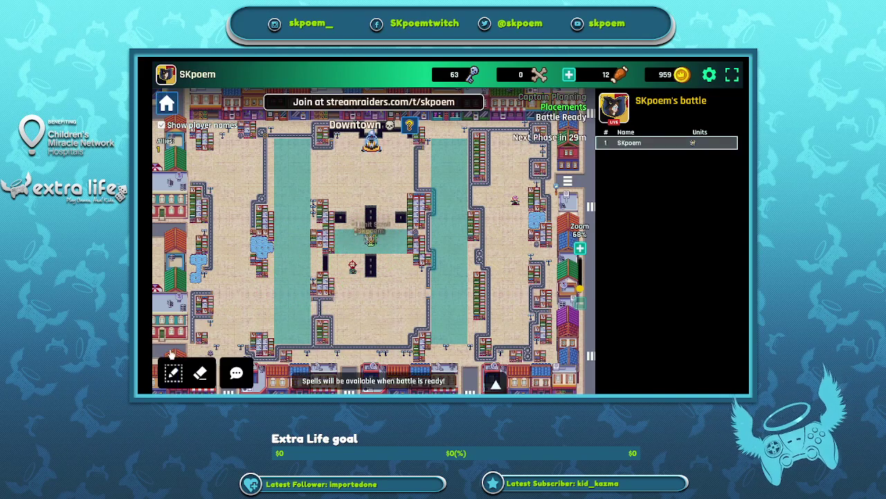
{"action": "left_click", "coordinate": [175, 374]}
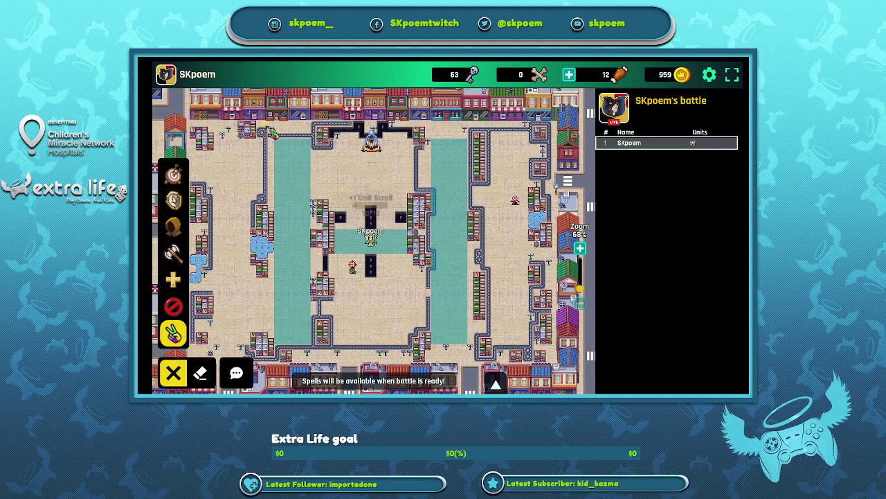
{"action": "left_click", "coordinate": [174, 374]}
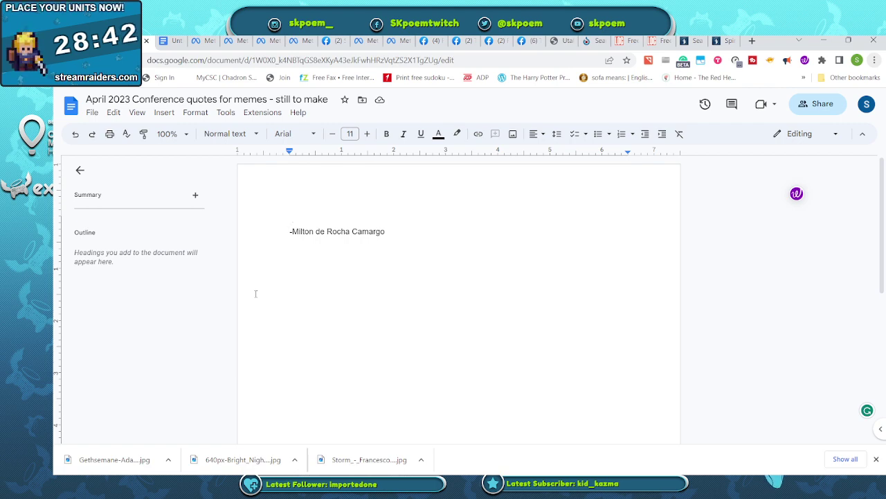
Step: Write "If we can be worthy of the presence of the Holy Ghost we can also be worthy" above the attribution in the quotes document
{"action": "type", "text": "If we "}
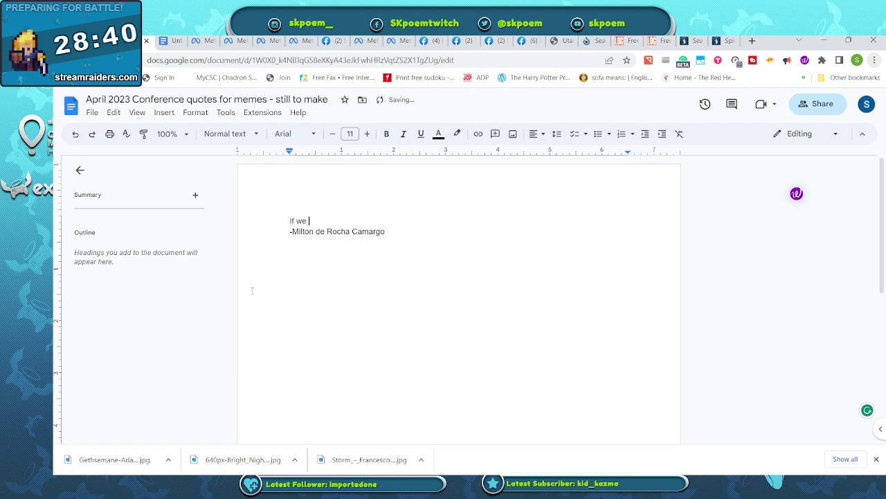
{"action": "type", "text": "can be worthy"}
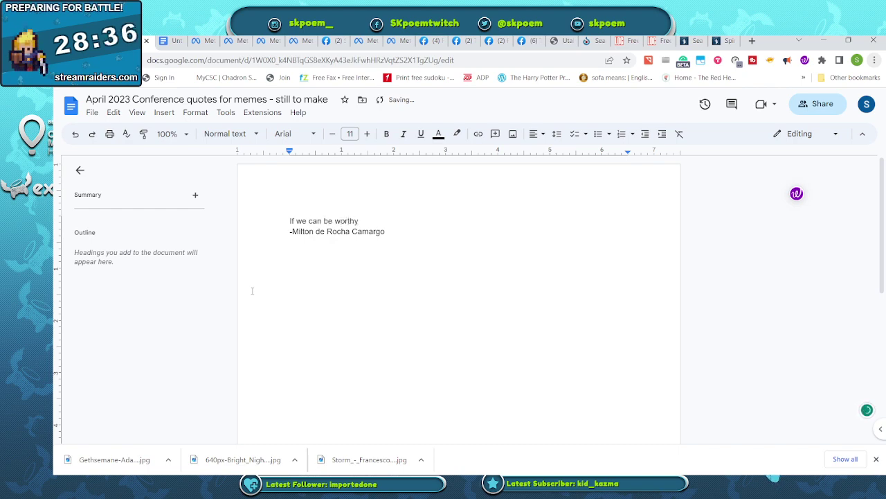
{"action": "type", "text": " o"}
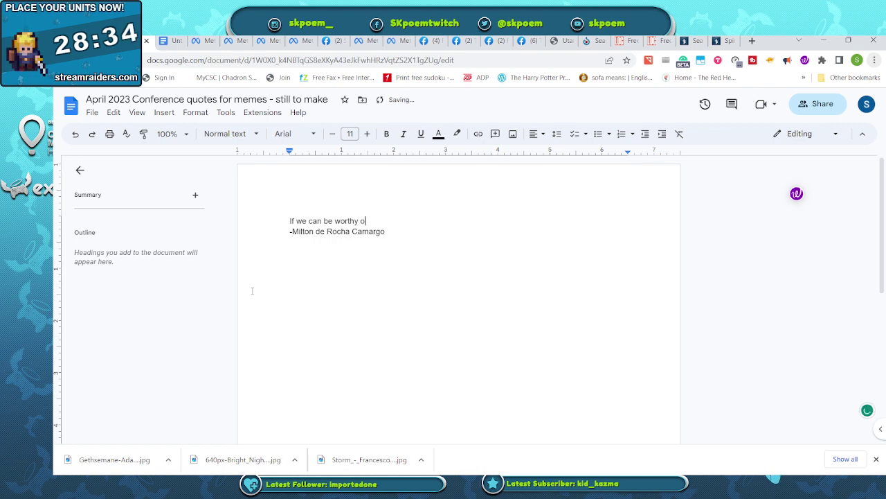
{"action": "type", "text": "f the presence"}
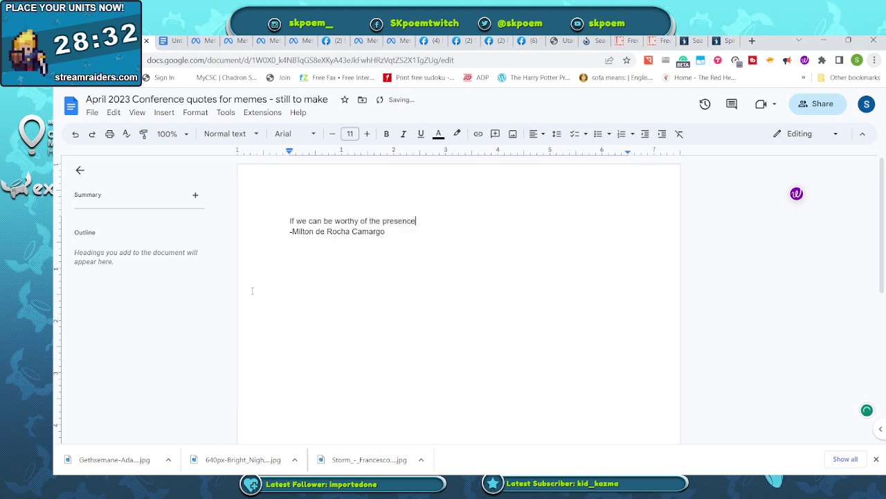
{"action": "type", "text": " of the Holy "}
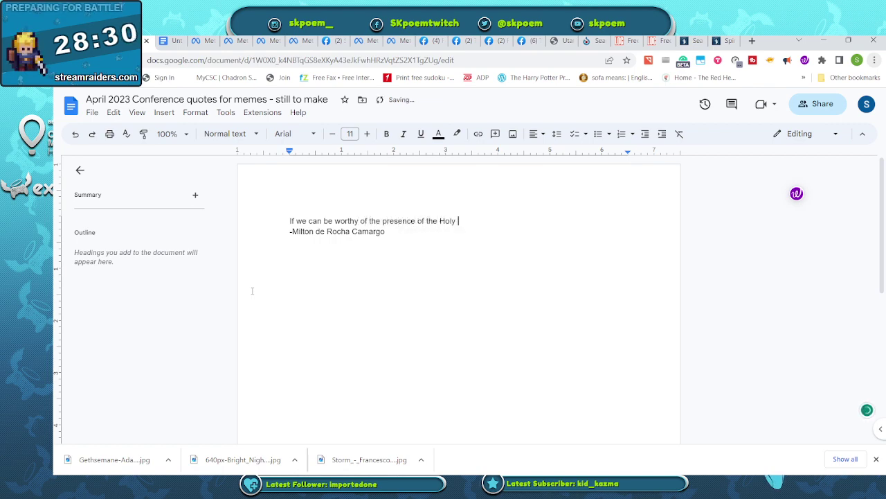
{"action": "type", "text": "Ghost we ca"}
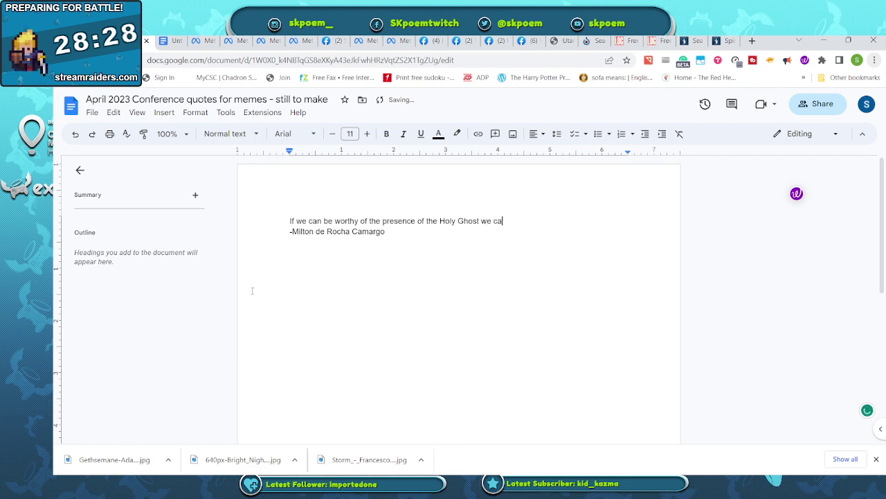
{"action": "type", "text": "n also be worthy"}
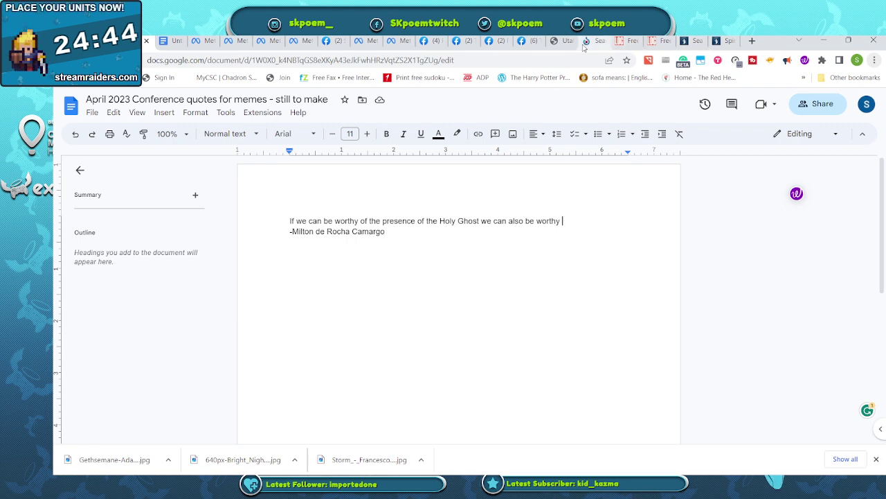
Step: Switch to the Church of Jesus Christ image search and replace the atonement query with a search for "celestial life"
{"action": "left_click", "coordinate": [694, 42]}
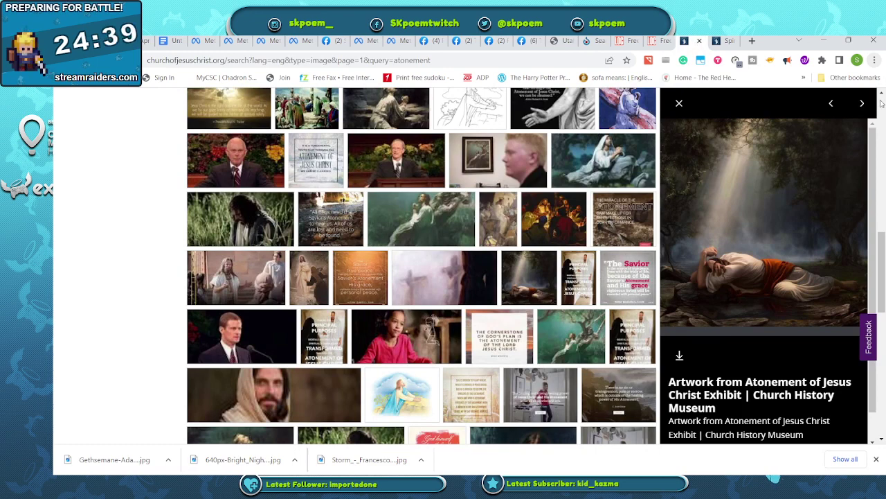
{"action": "scroll", "coordinate": [878, 103], "scroll_direction": "up", "scroll_amount": 10}
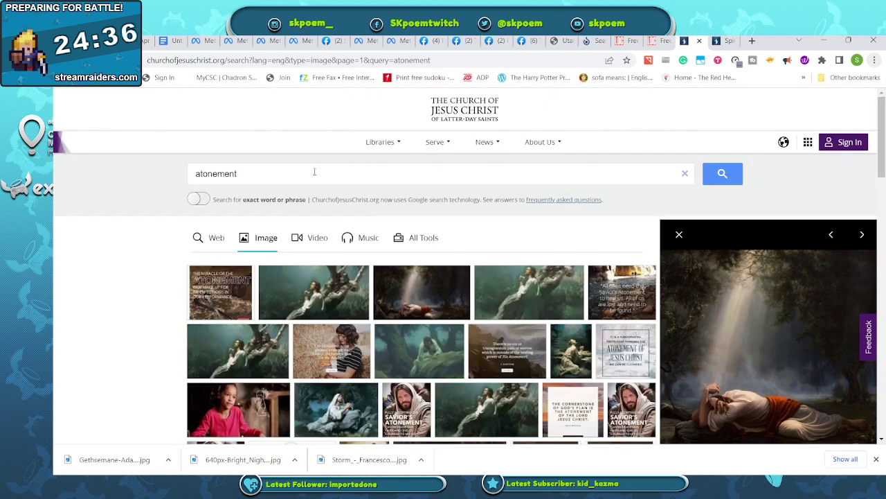
{"action": "left_click_drag", "start_coordinate": [316, 173], "coordinate": [185, 173]}
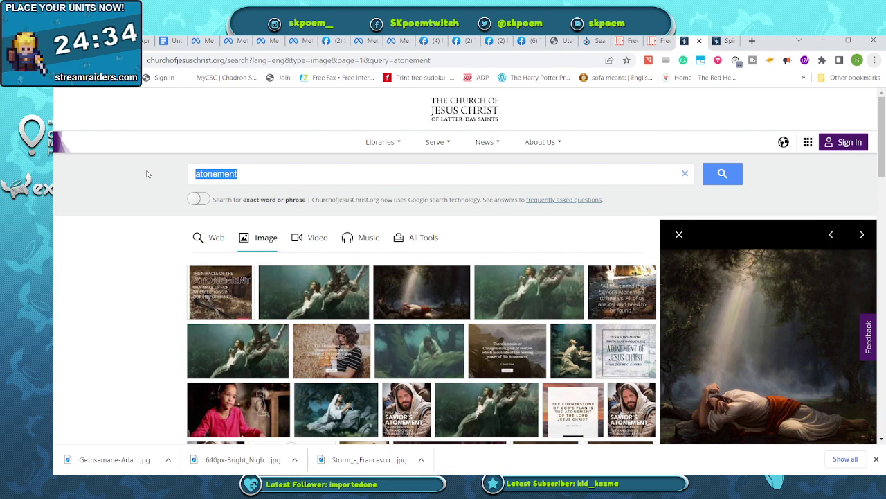
{"action": "type", "text": "celesti"}
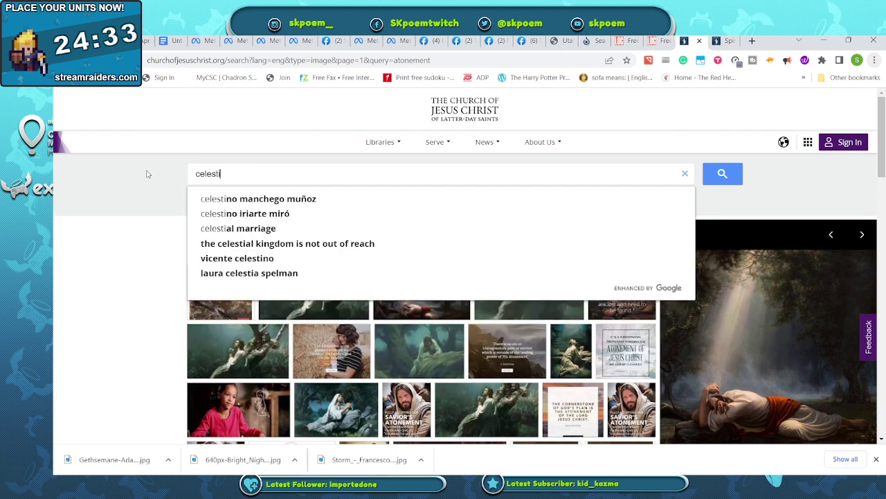
{"action": "type", "text": "al life"}
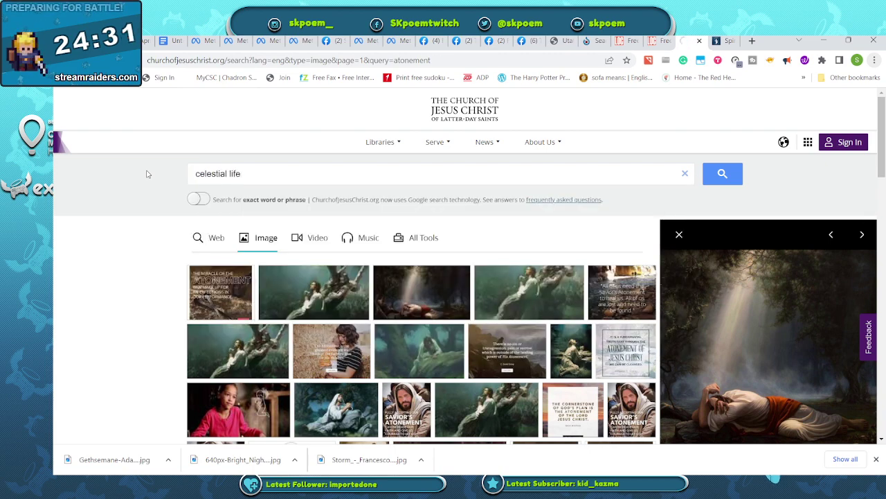
{"action": "key", "text": "Return"}
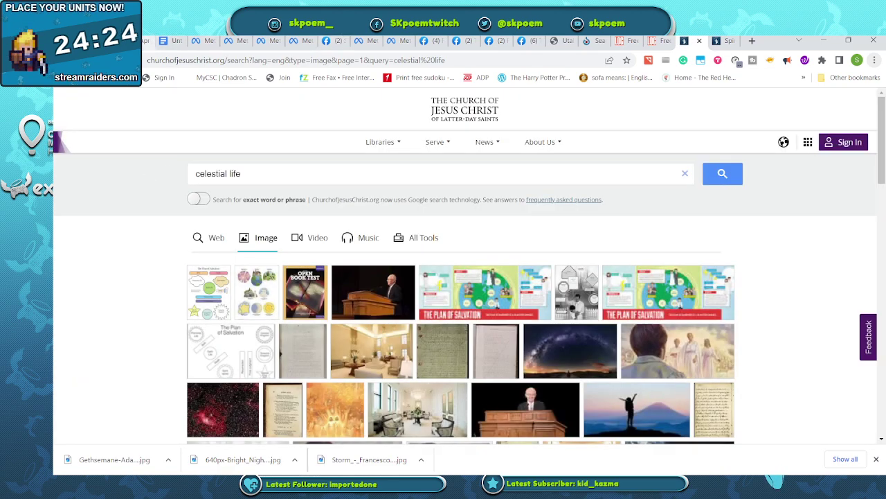
Step: Return to the Google Docs quote and complete it with "to live in the presence of Heavenly Father and His Son, Jesus Christ."
{"action": "left_click", "coordinate": [145, 45]}
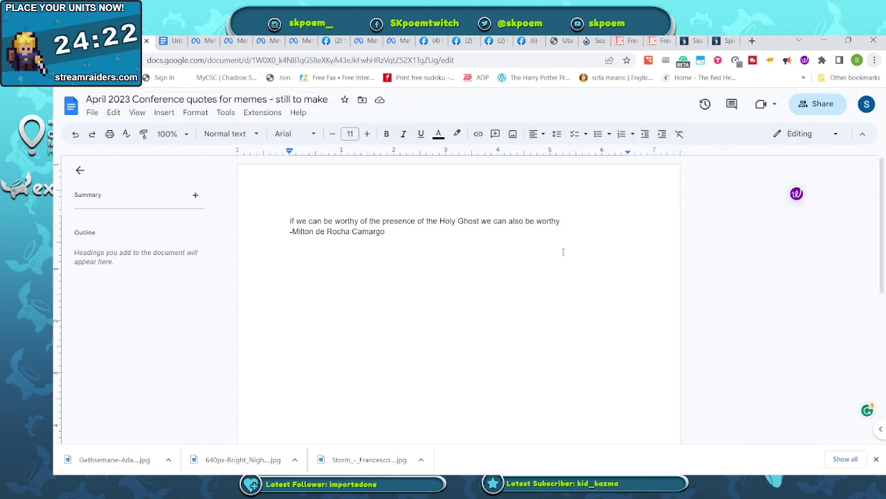
{"action": "type", "text": "to live in th"}
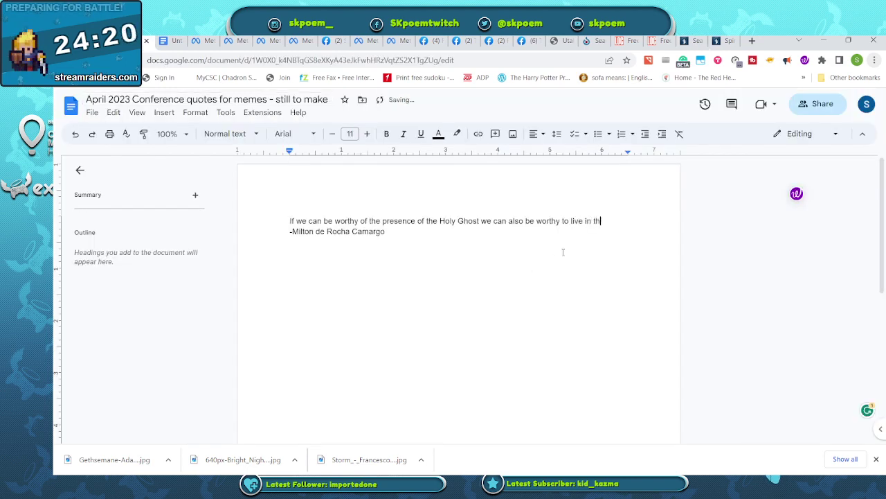
{"action": "type", "text": "e presence o"}
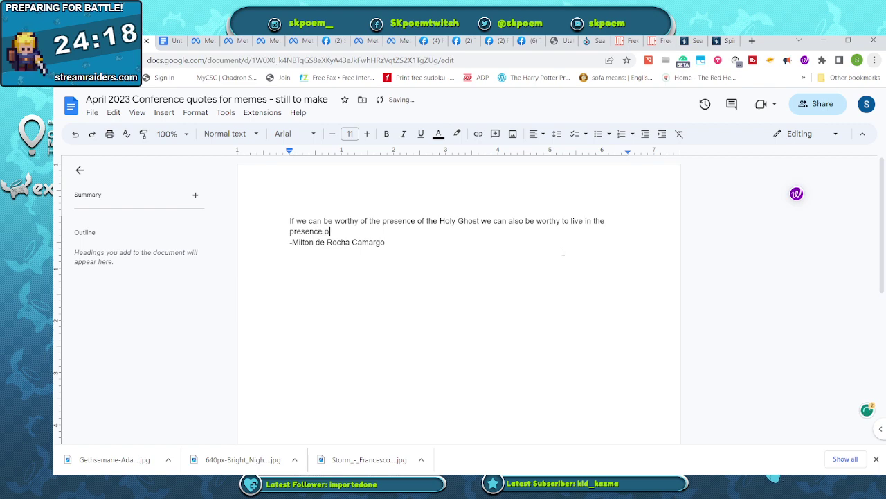
{"action": "type", "text": "f Heavenly "}
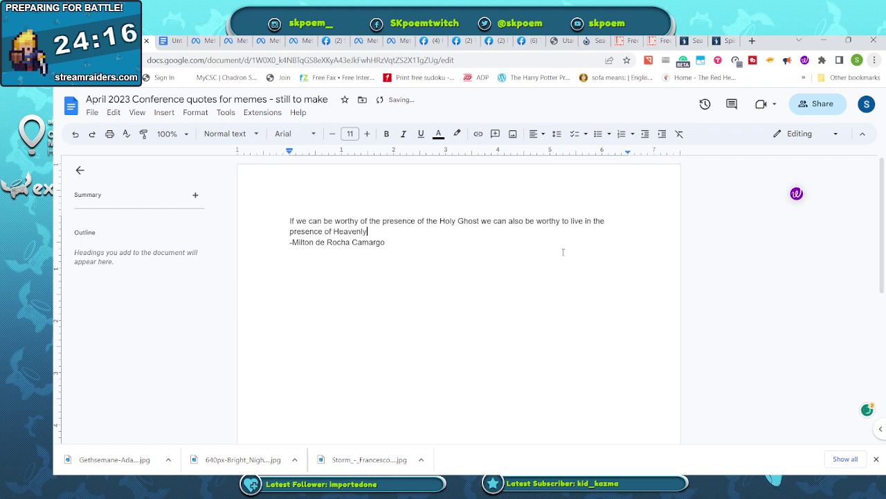
{"action": "type", "text": "Father and h"}
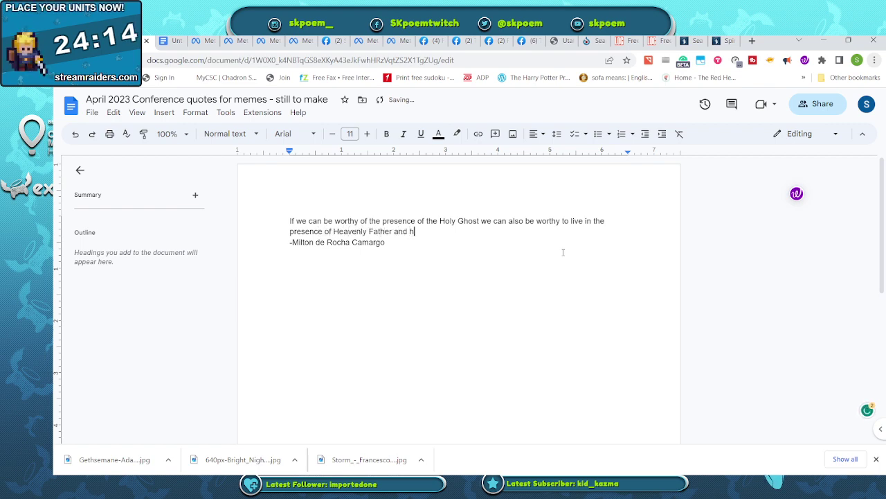
{"action": "type", "text": "His S"}
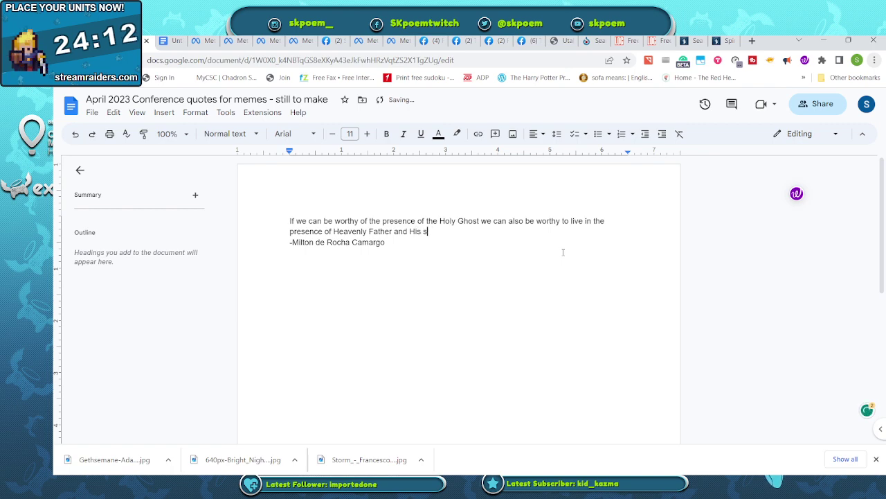
{"action": "type", "text": "on, Je"}
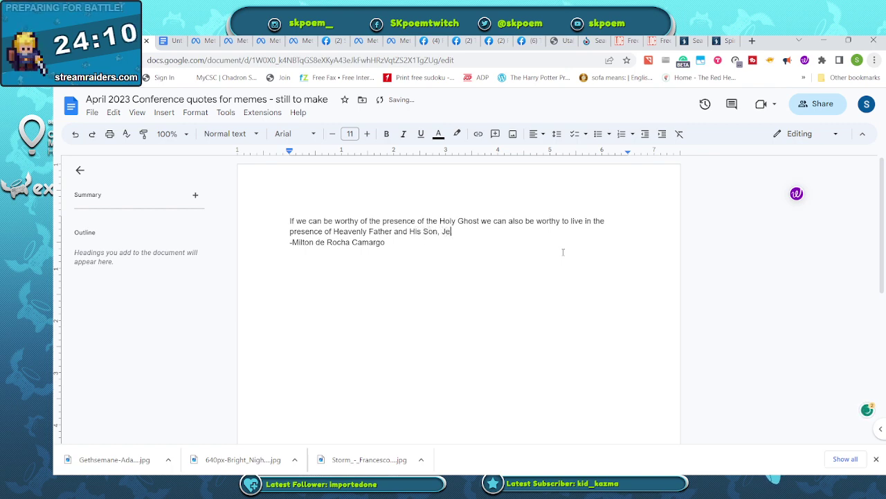
{"action": "type", "text": "sus Christ."}
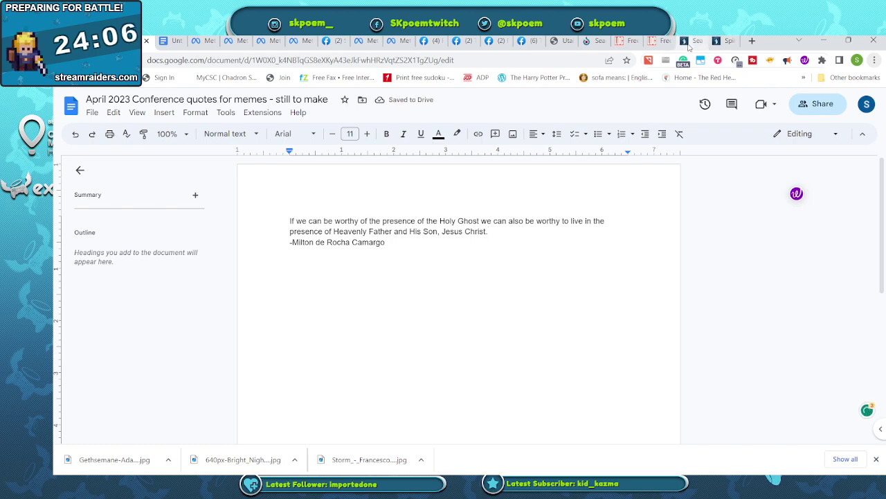
Step: Return to the celestial life image results, preview the artwork of Joseph Smith's Vision of the Celestial Kingdom, and look through the remaining images
{"action": "left_click", "coordinate": [689, 43]}
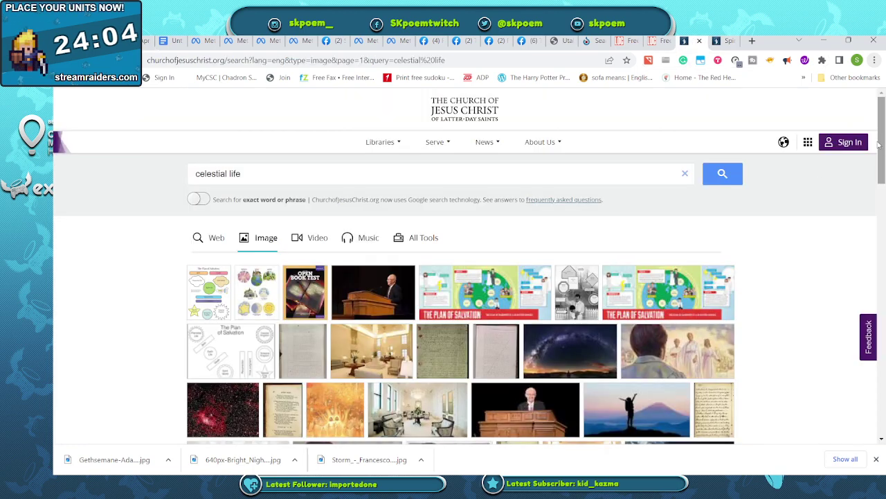
{"action": "scroll", "coordinate": [882, 141], "scroll_direction": "down", "scroll_amount": 2}
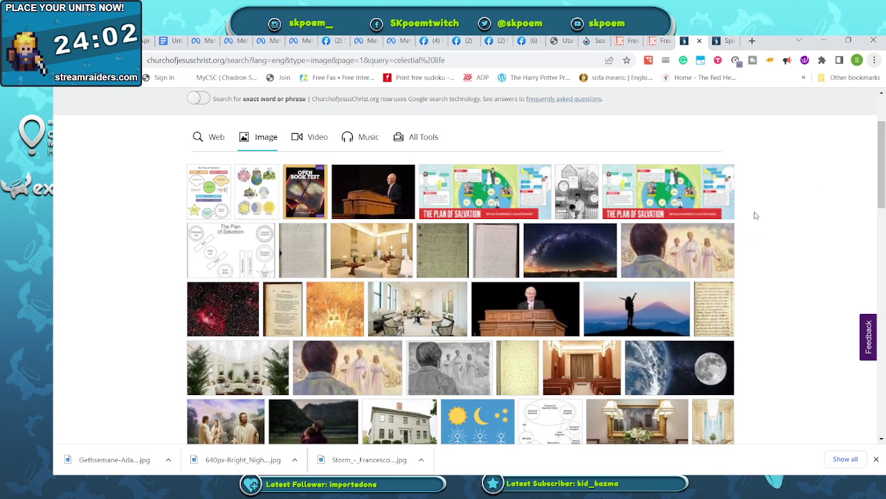
{"action": "left_click", "coordinate": [681, 247]}
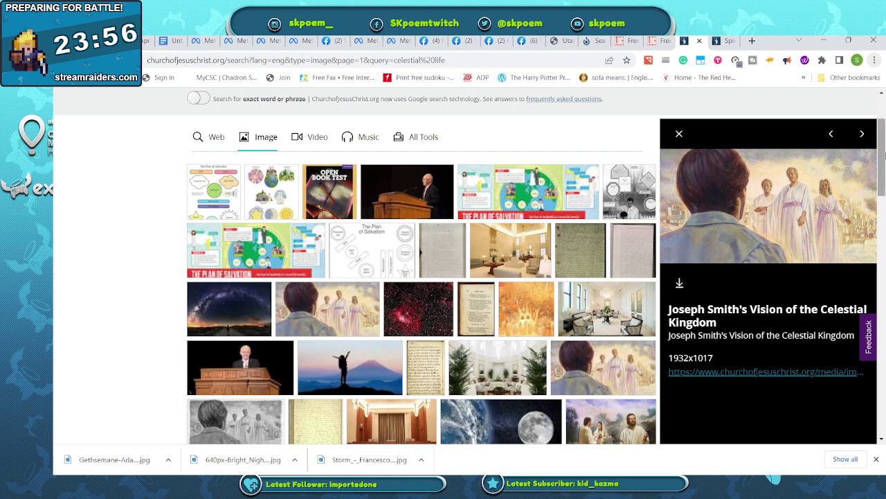
{"action": "left_click_drag", "start_coordinate": [881, 158], "coordinate": [884, 273]}
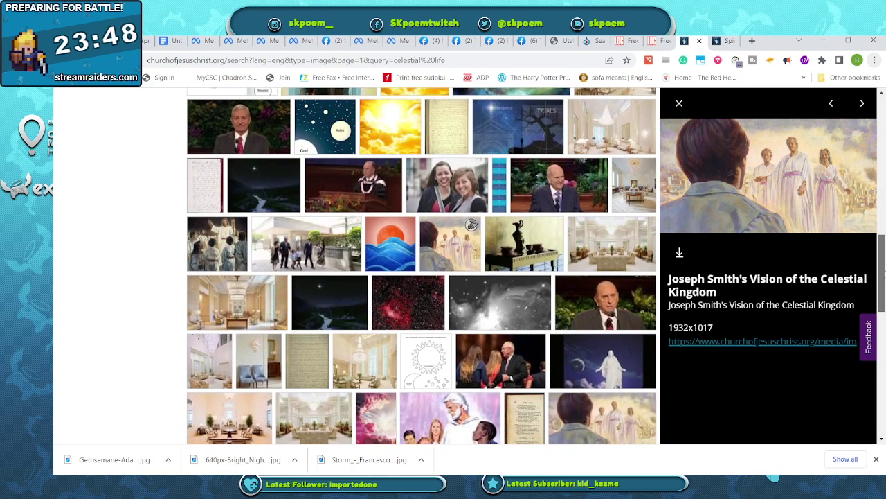
{"action": "left_click_drag", "start_coordinate": [884, 274], "coordinate": [884, 135]}
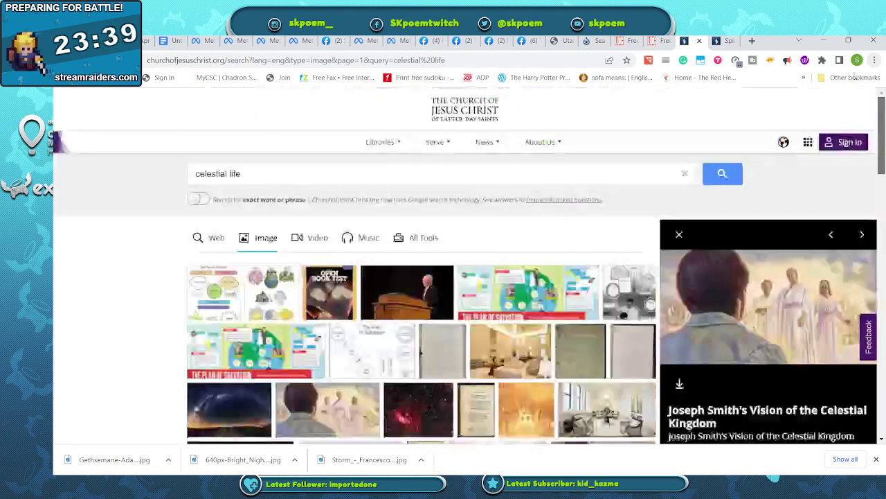
Step: Search the Church images for "Heavenly Father and Jesus Christ" and look through the results for a suitable meme background
{"action": "left_click_drag", "start_coordinate": [251, 173], "coordinate": [105, 160]}
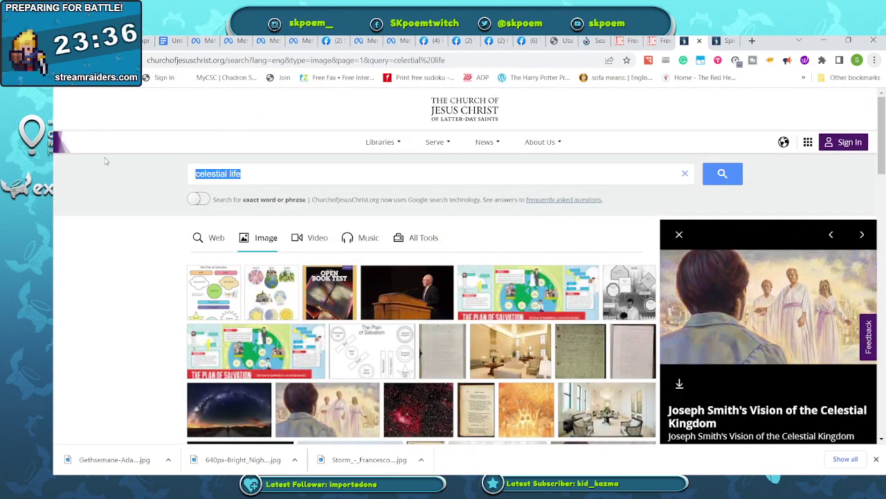
{"action": "type", "text": "Heavenly "}
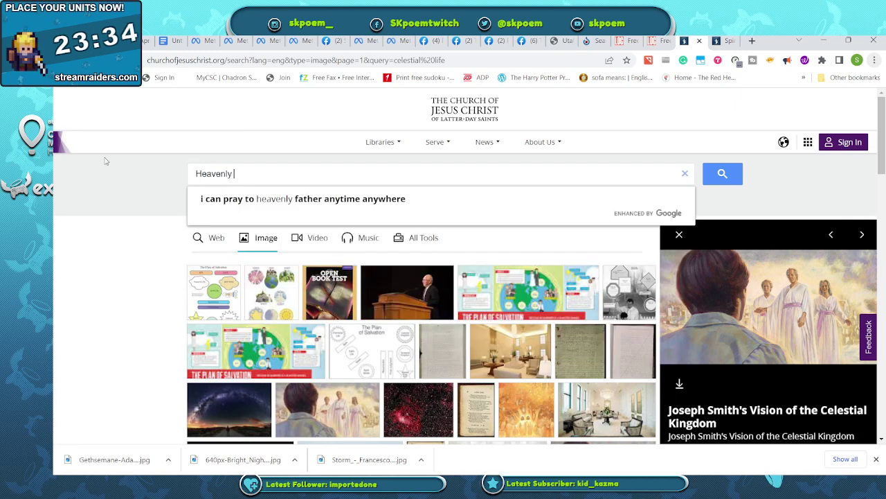
{"action": "type", "text": "Father and "}
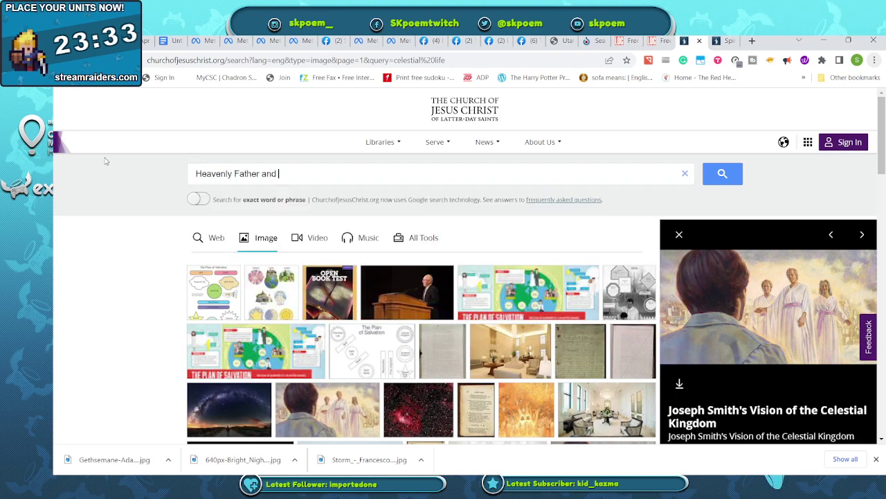
{"action": "type", "text": "Jesus Christ"}
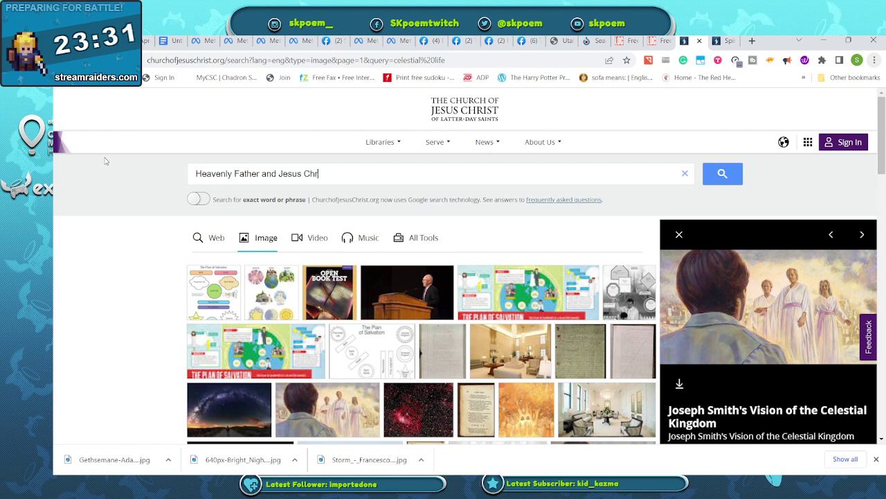
{"action": "key", "text": "Return"}
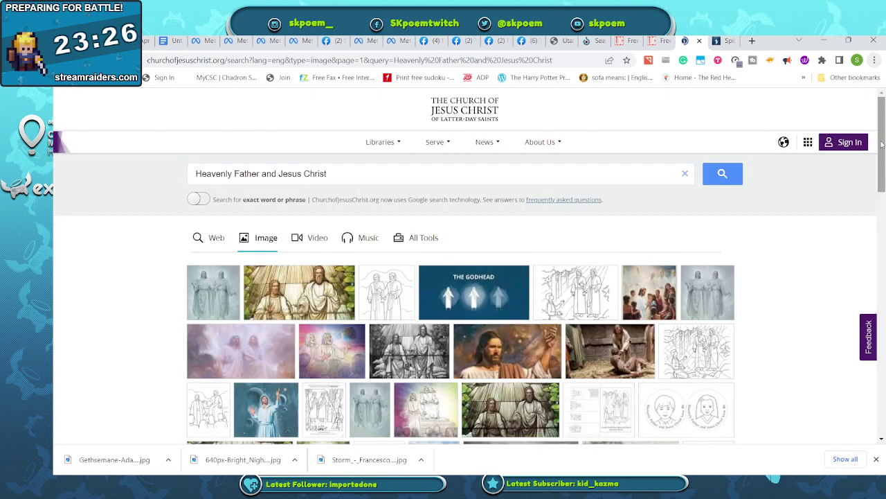
{"action": "left_click_drag", "start_coordinate": [882, 143], "coordinate": [882, 163]}
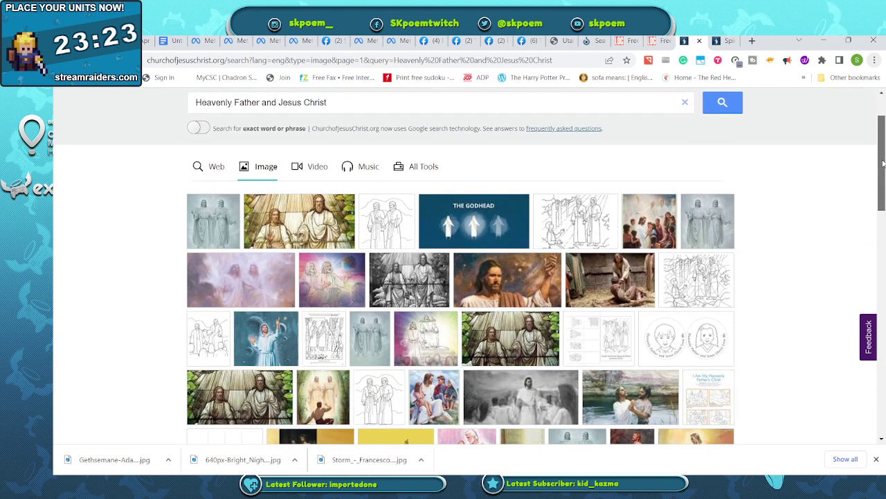
{"action": "left_click_drag", "start_coordinate": [882, 164], "coordinate": [883, 340]}
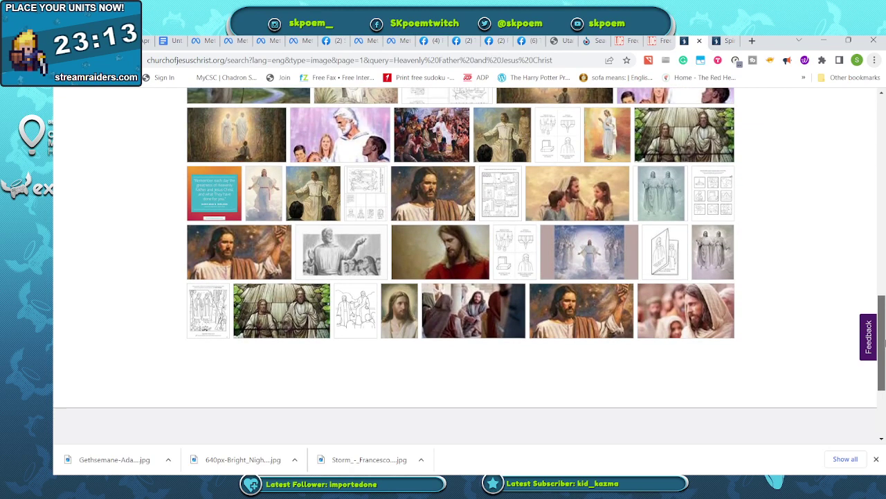
{"action": "left_click_drag", "start_coordinate": [883, 339], "coordinate": [853, 156]}
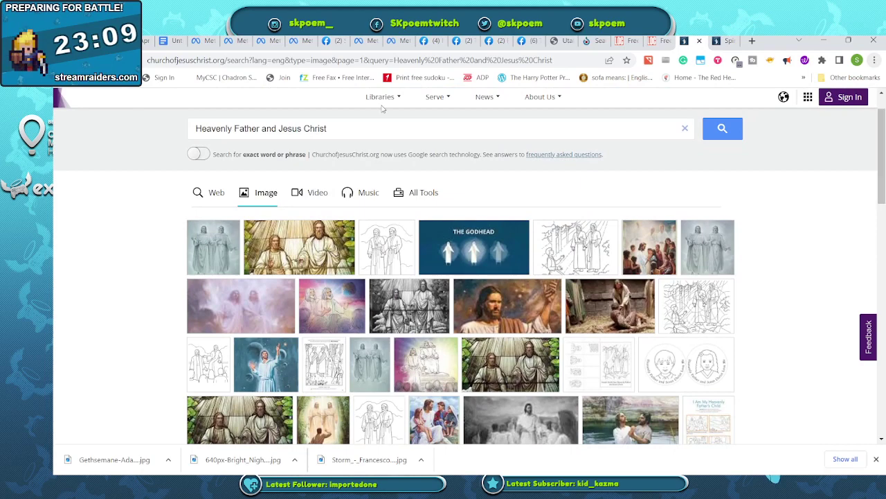
Step: Search the Church images for "second coming" to find a background for the meme
{"action": "left_click_drag", "start_coordinate": [357, 127], "coordinate": [239, 128]}
{"action": "type", "text": "se"}
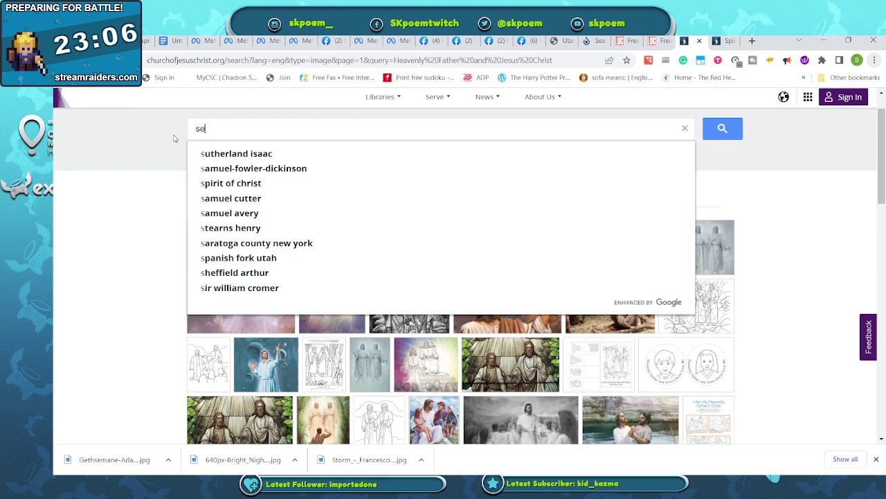
{"action": "type", "text": "cond coming"}
{"action": "key", "text": "Return"}
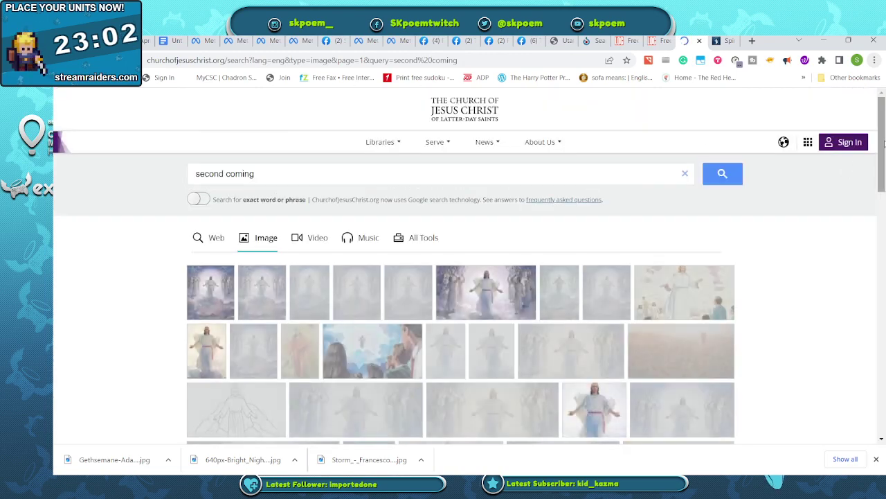
{"action": "left_click_drag", "start_coordinate": [885, 142], "coordinate": [853, 142]}
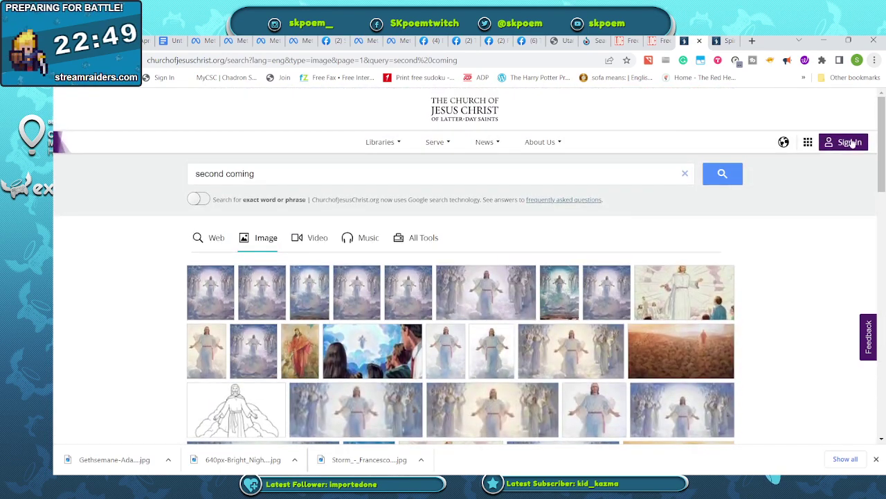
Step: Search the Church images for "millenium" and download the picture of an adult's hand holding a child's hand
{"action": "left_click_drag", "start_coordinate": [312, 180], "coordinate": [158, 172]}
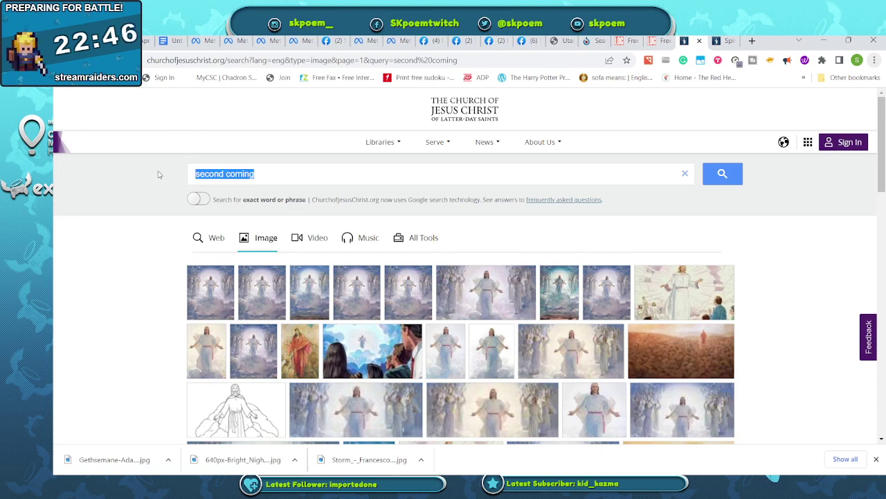
{"action": "type", "text": "milleni"}
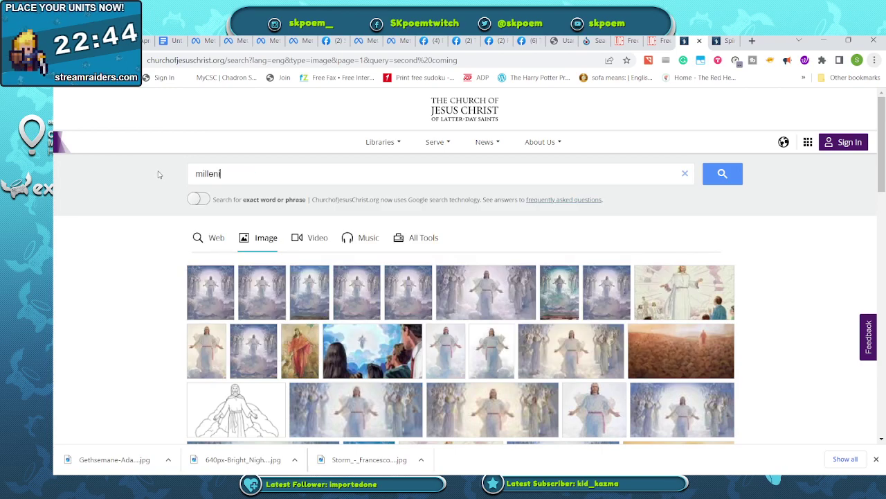
{"action": "type", "text": "um"}
{"action": "key", "text": "Return"}
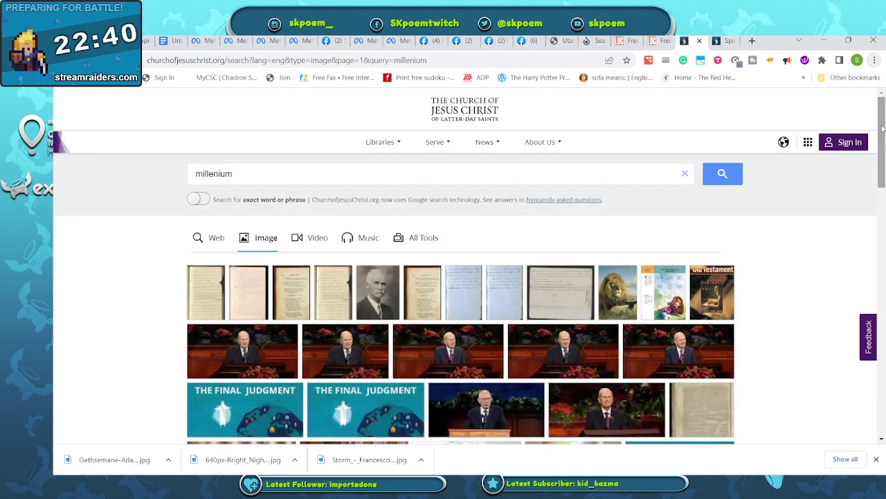
{"action": "left_click_drag", "start_coordinate": [883, 128], "coordinate": [882, 248]}
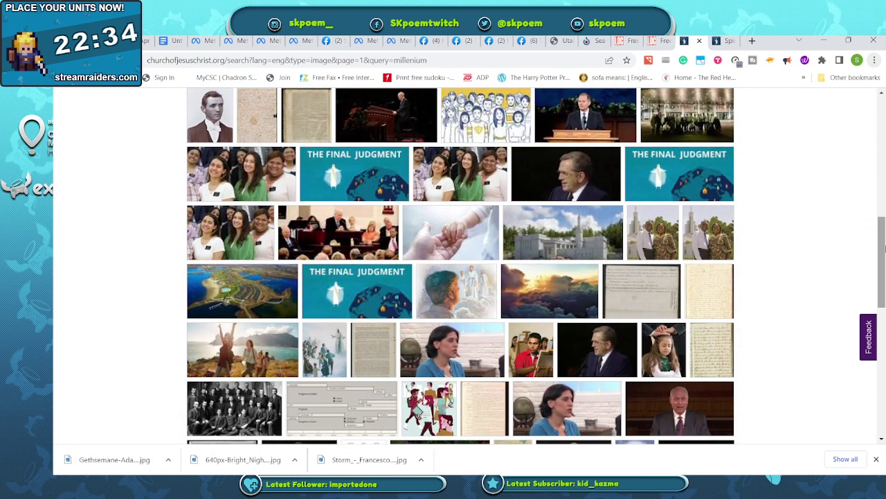
{"action": "left_click", "coordinate": [455, 224]}
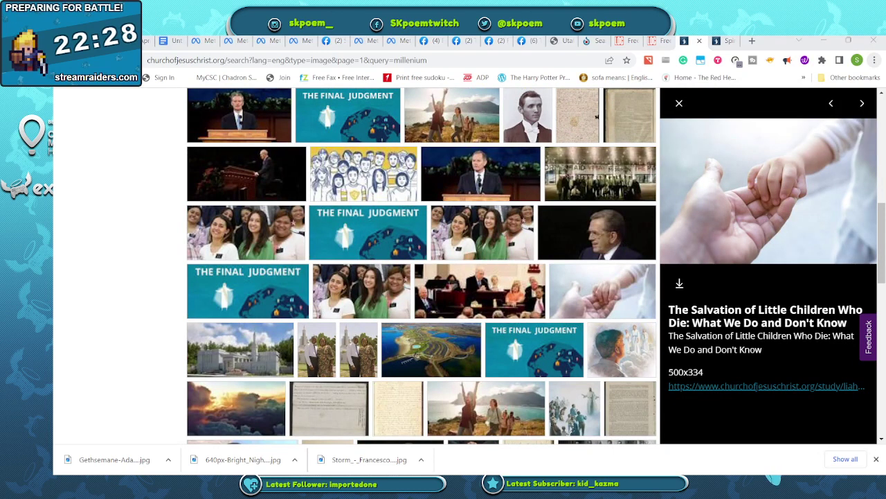
{"action": "key", "text": "Return"}
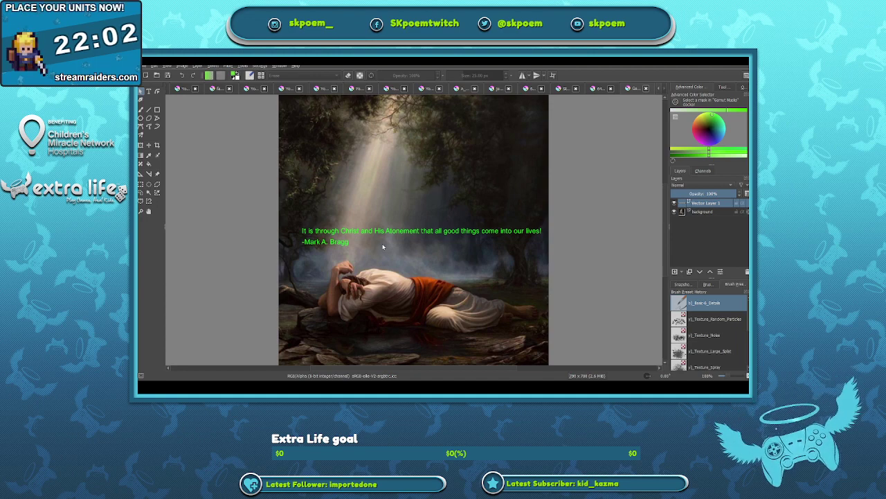
Step: Switch to Krita, bring up the image of the two hands, and create a text box near its upper-left corner
{"action": "key", "text": "ctrl+Tab"}
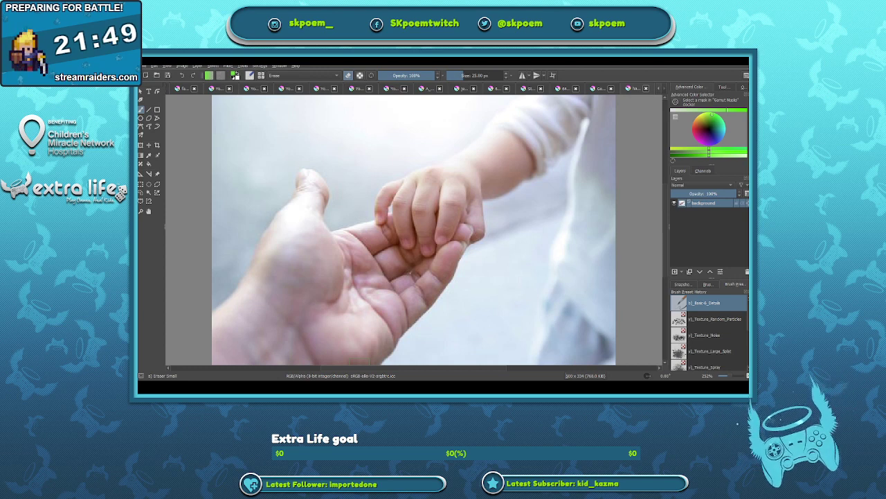
{"action": "left_click", "coordinate": [148, 91]}
{"action": "left_click_drag", "start_coordinate": [216, 101], "coordinate": [319, 139]}
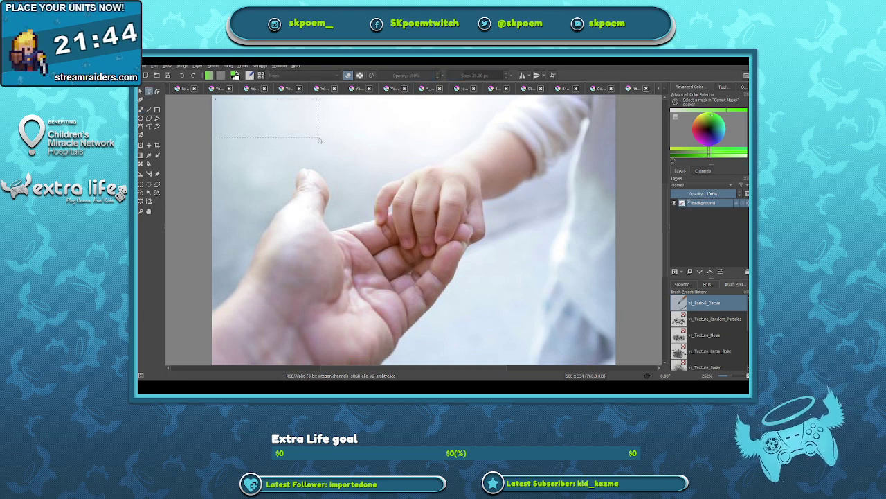
{"action": "left_click_drag", "start_coordinate": [436, 150], "coordinate": [478, 164]}
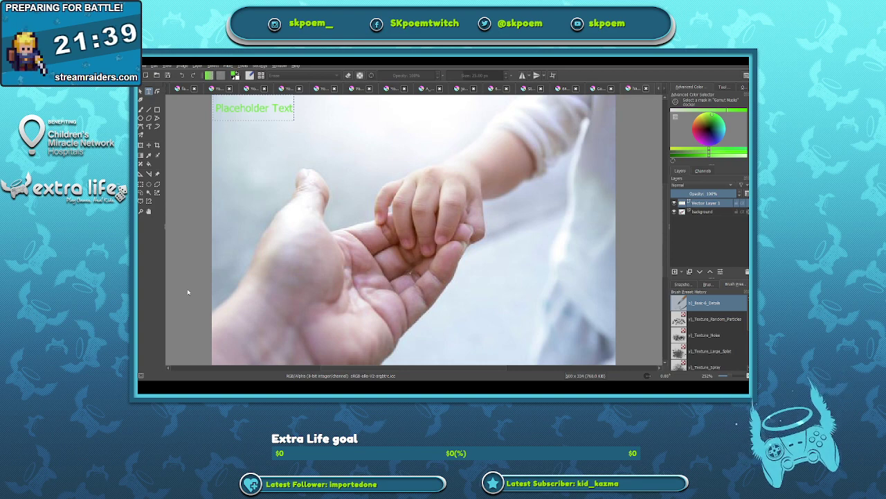
Step: Replace the placeholder with the quote starting "If we can be worthy of the presence of the Holy Ghost", wrapped above the speaker's name, and save the meme
{"action": "type", "text": "If we can be worthy of the presence of the Holy Ghost we can -Milton de Rocha Camargo"}
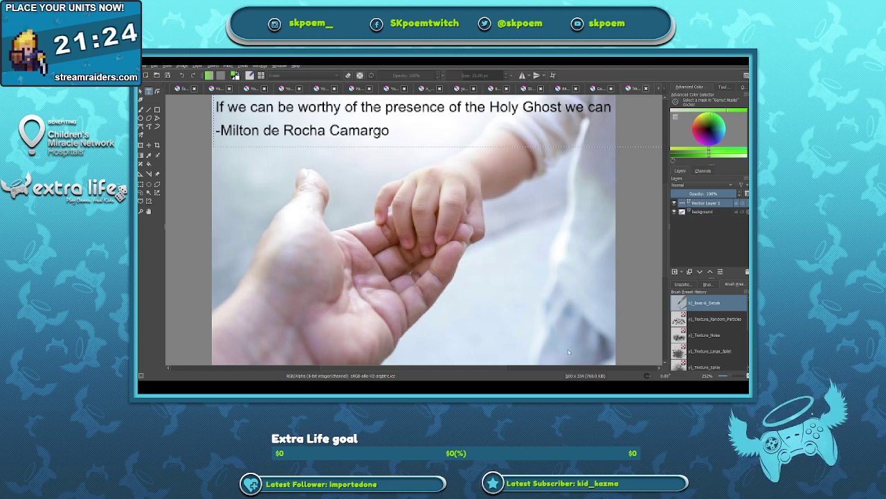
{"action": "type", "text": "also be worthy to live in the presence of Heavenly Father and His Son, Jesus Christ."}
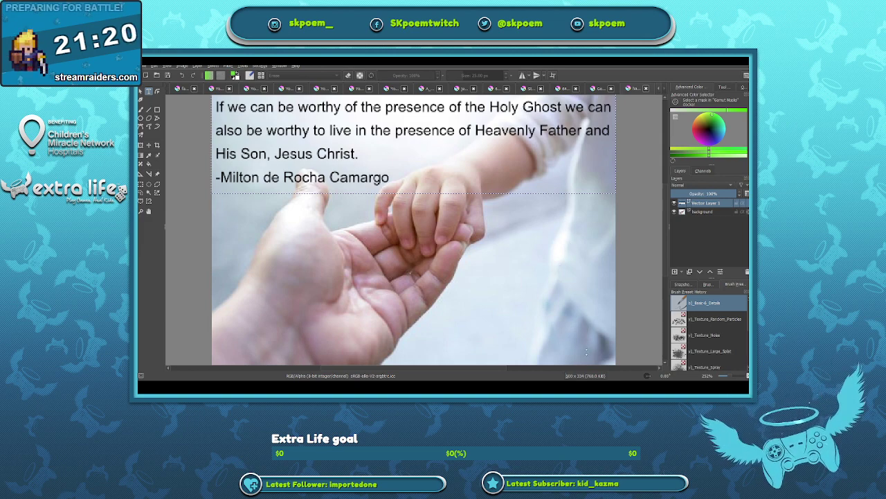
{"action": "key", "text": "Escape"}
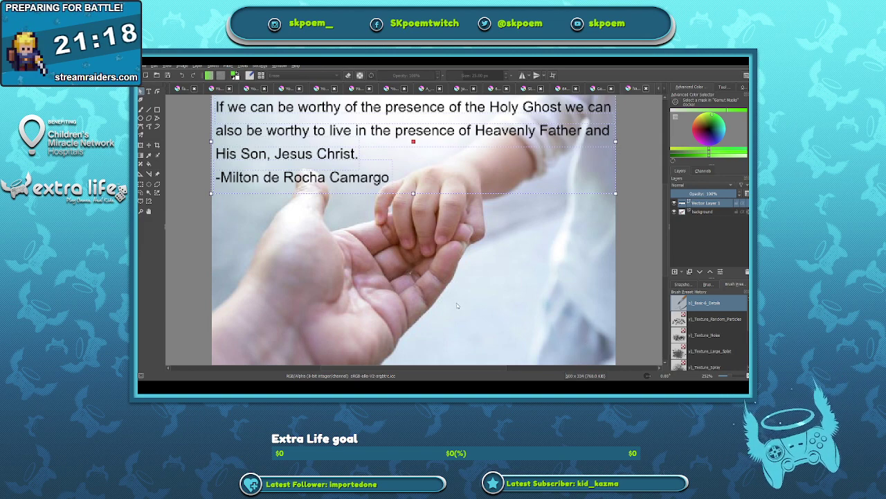
{"action": "left_click", "coordinate": [508, 318]}
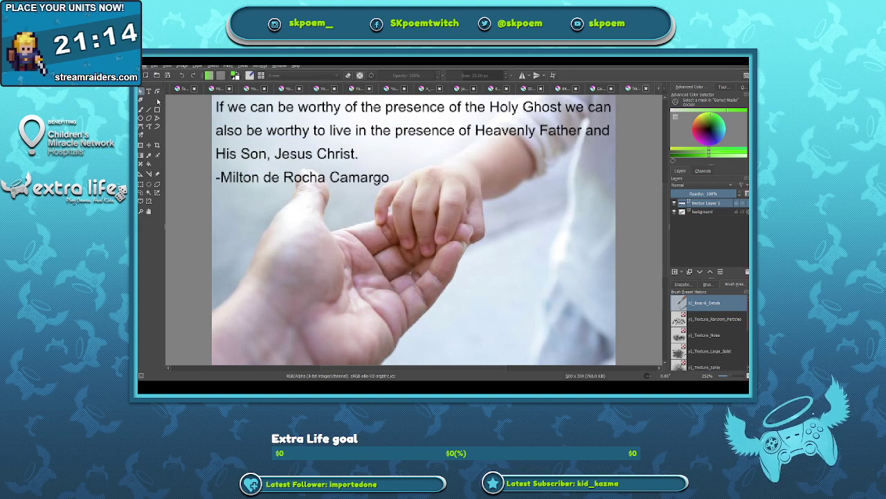
{"action": "key", "text": "ctrl+s"}
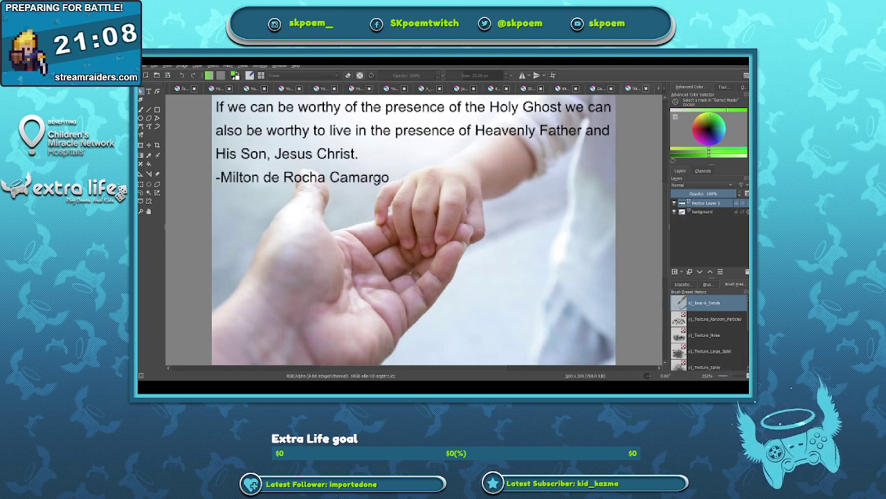
Step: Switch to the Meta Business Suite planner, create a post for Saturday, April 1, and set it to publish only to the serving.jesus.christ Instagram account
{"action": "key", "text": "alt+Tab"}
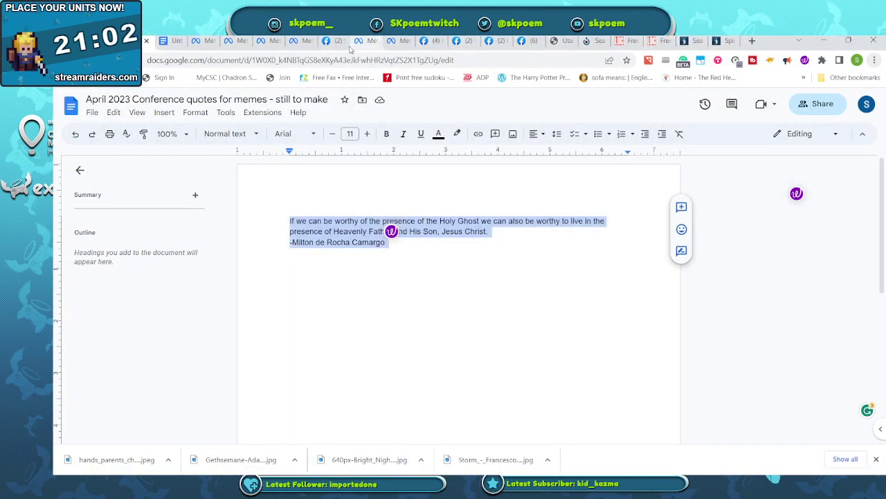
{"action": "left_click", "coordinate": [399, 44]}
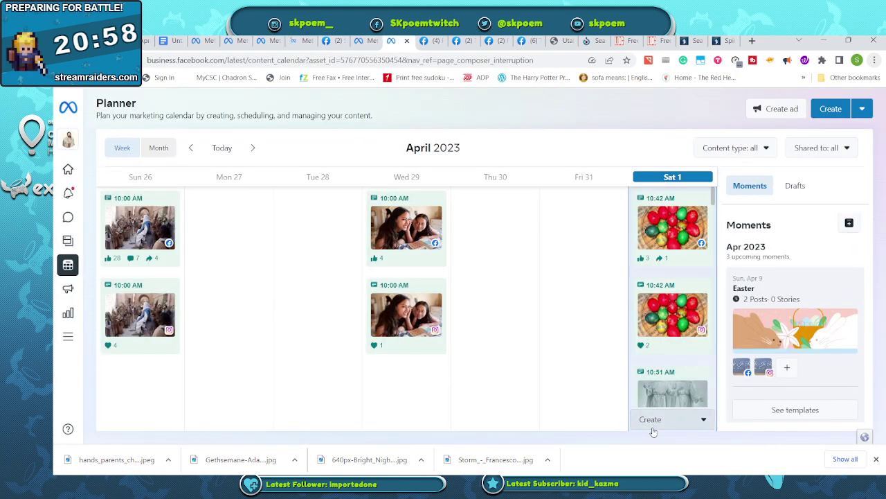
{"action": "left_click", "coordinate": [654, 421]}
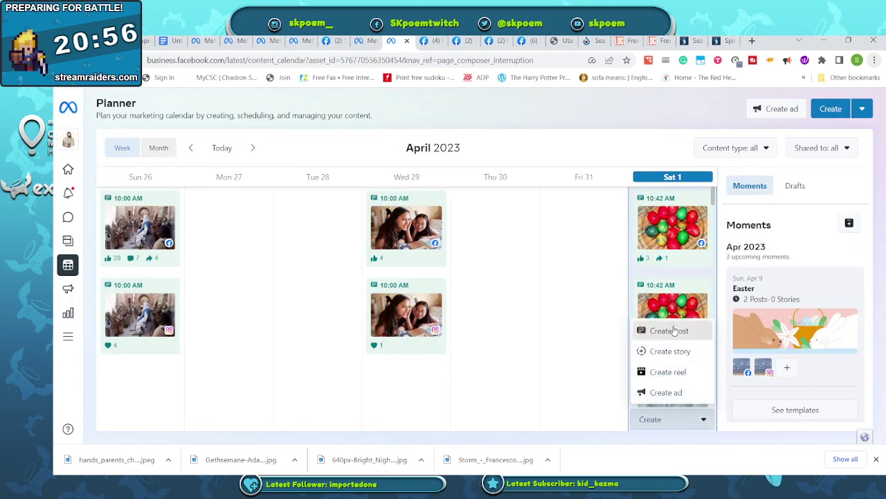
{"action": "left_click", "coordinate": [672, 331]}
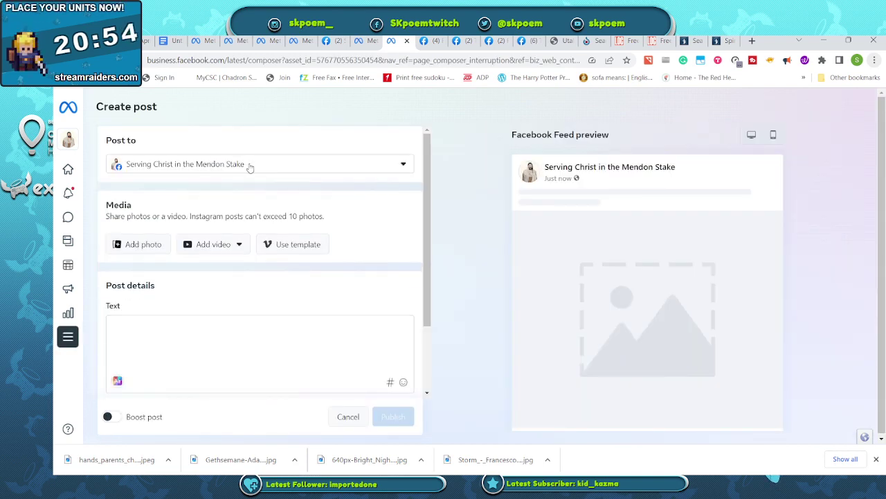
{"action": "left_click", "coordinate": [251, 172]}
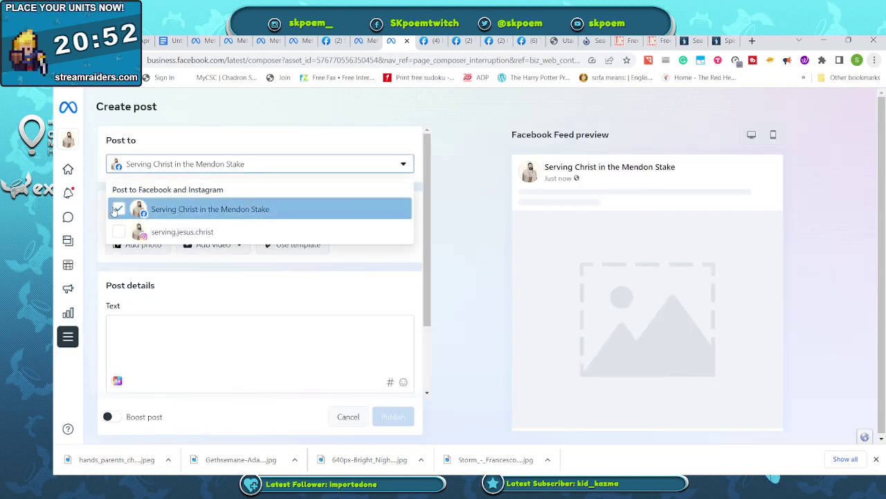
{"action": "left_click", "coordinate": [118, 211]}
{"action": "left_click", "coordinate": [117, 234]}
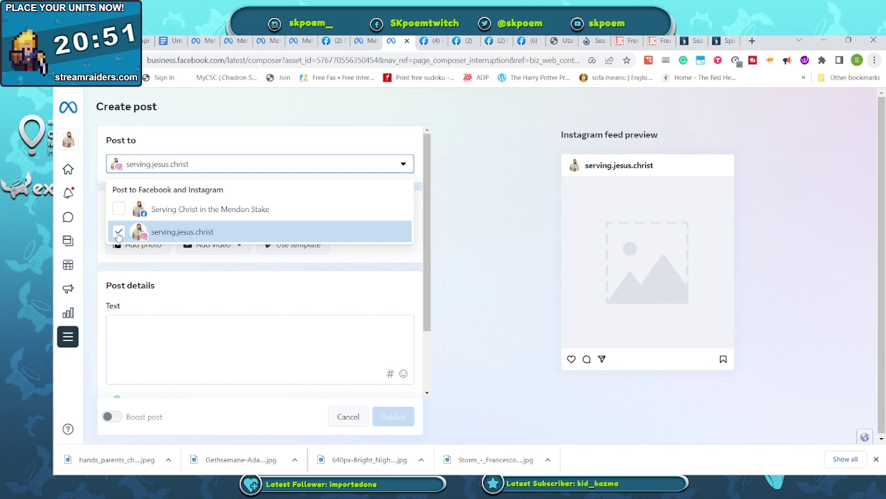
{"action": "left_click", "coordinate": [158, 275]}
Step: Upload the finished meme image to the Instagram post and publish it
{"action": "left_click", "coordinate": [141, 249]}
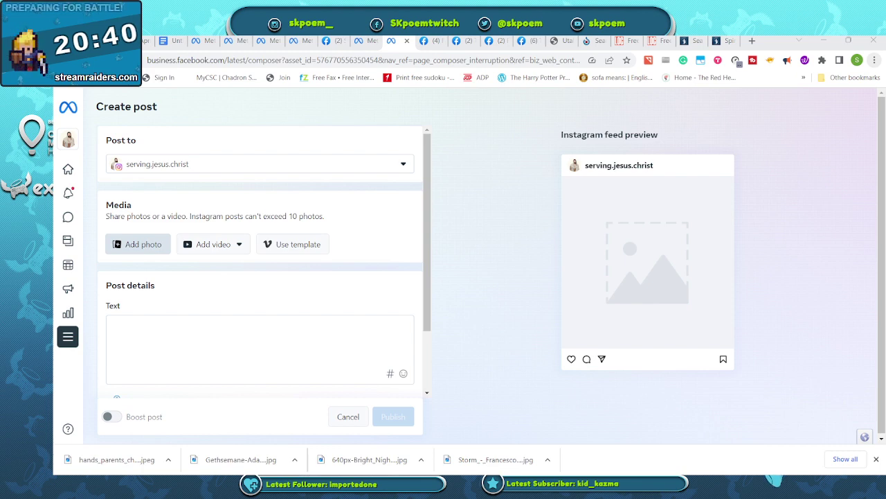
{"action": "key", "text": "Return"}
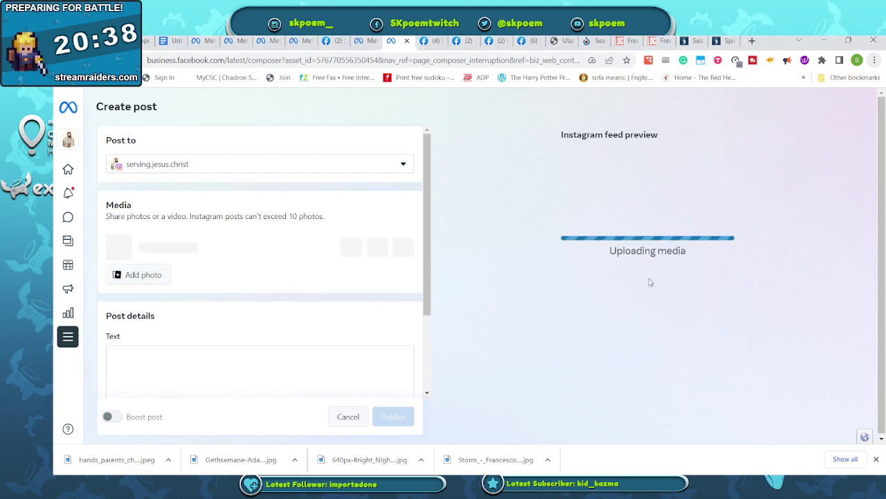
{"action": "left_click", "coordinate": [392, 415]}
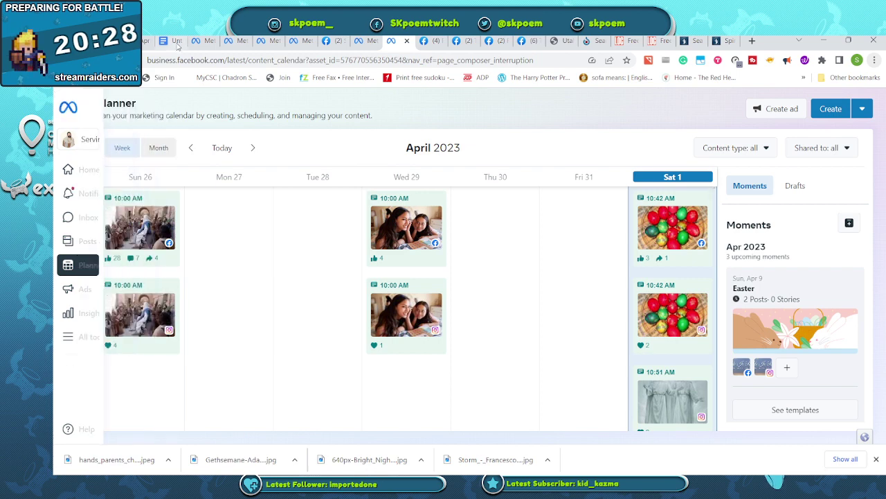
Step: Return to the Google Docs quotes document and delete the Holy Ghost quote, keeping the speaker's name line
{"action": "key", "text": "ctrl+1"}
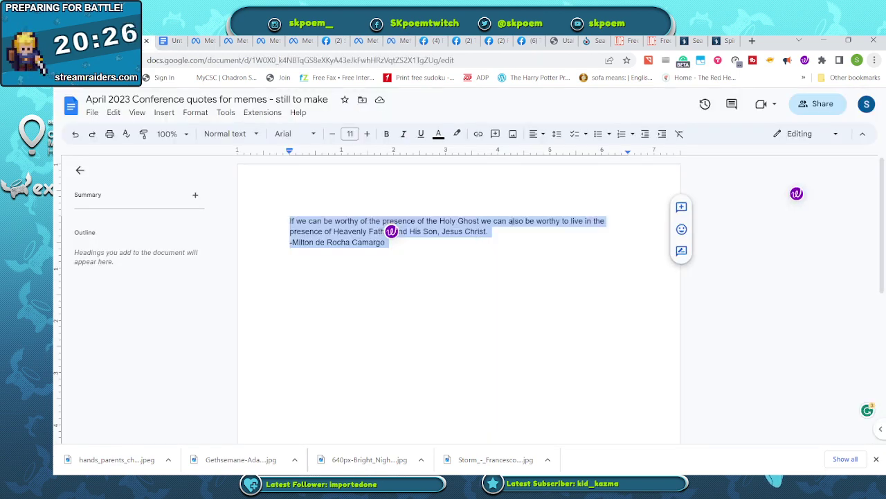
{"action": "left_click", "coordinate": [500, 240]}
{"action": "left_click_drag", "start_coordinate": [499, 233], "coordinate": [289, 221]}
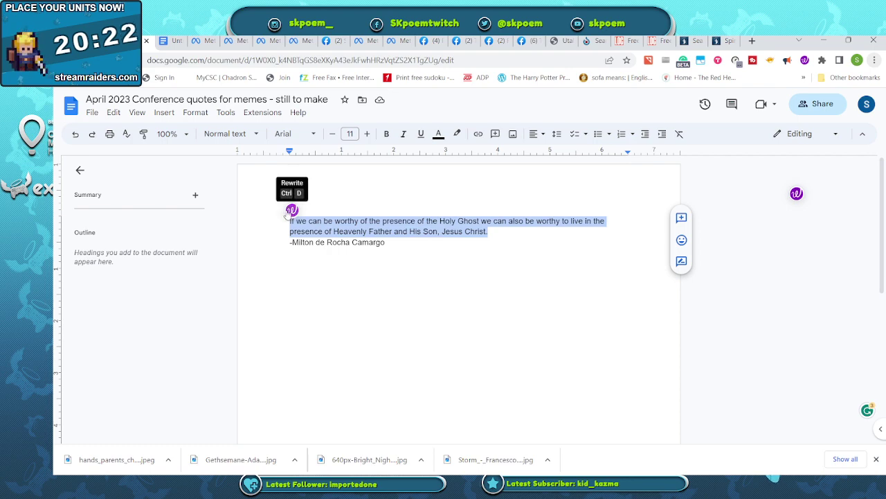
{"action": "key", "text": "BackSpace"}
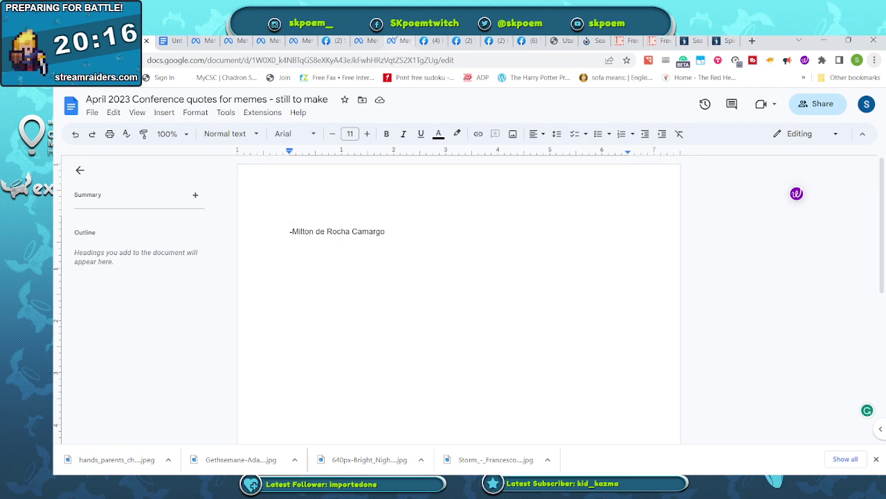
{"action": "left_click", "coordinate": [392, 42]}
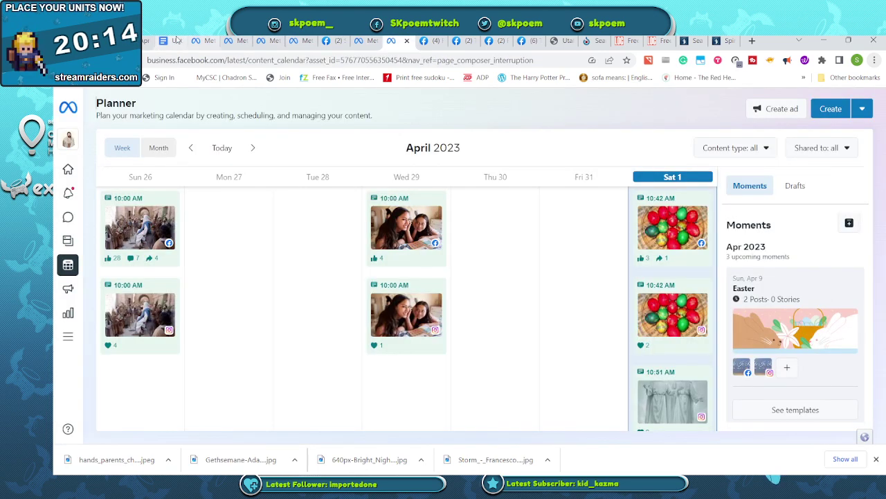
{"action": "left_click", "coordinate": [143, 42]}
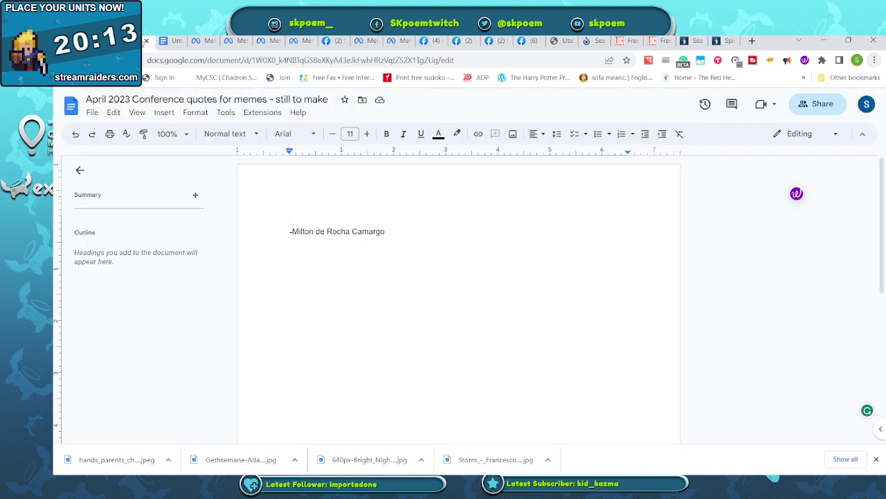
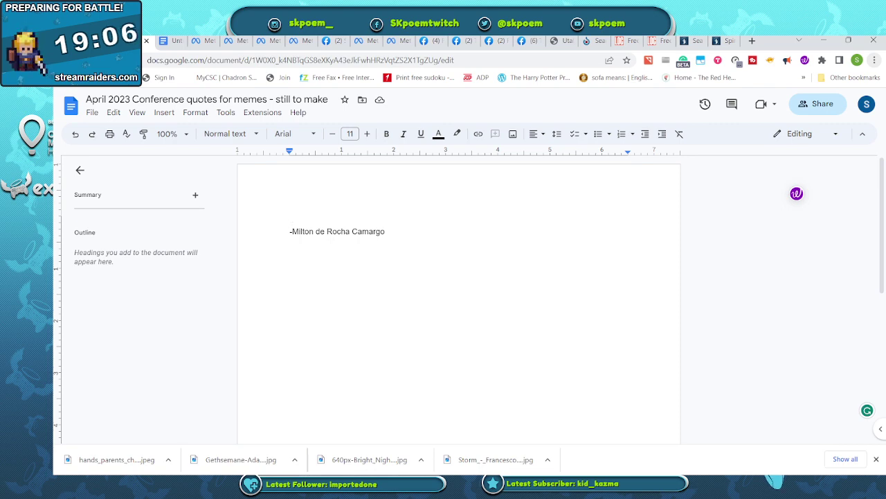
Step: Write "The more we focus on Jesus Christ, the more sin loses its appeal." above the speaker's name in the quotes document and copy both lines
{"action": "type", "text": "The more"}
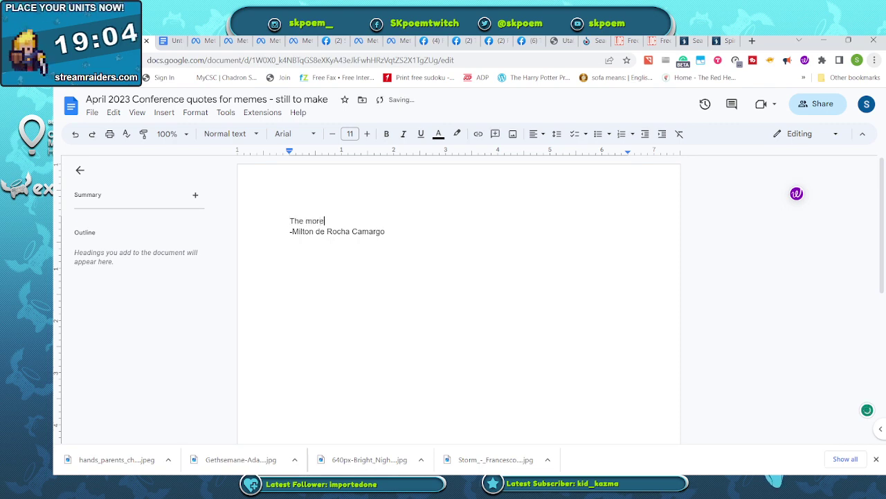
{"action": "type", "text": " we focus on "}
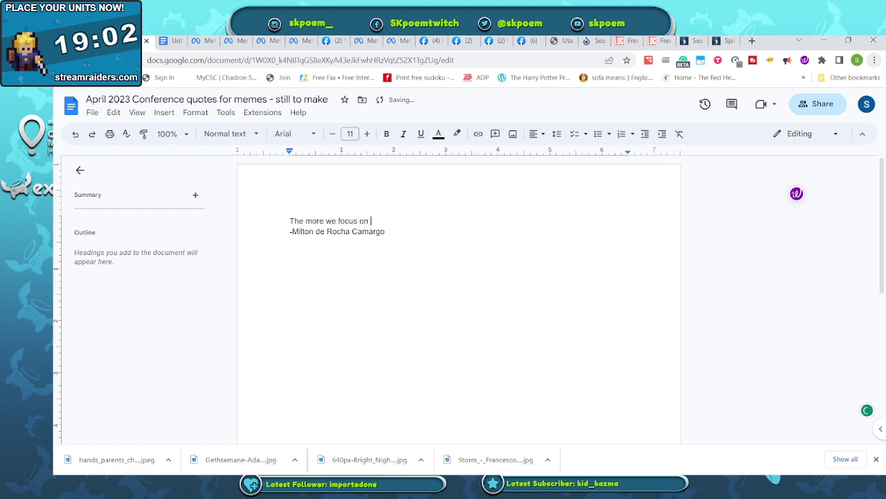
{"action": "type", "text": "Jesus Chr"}
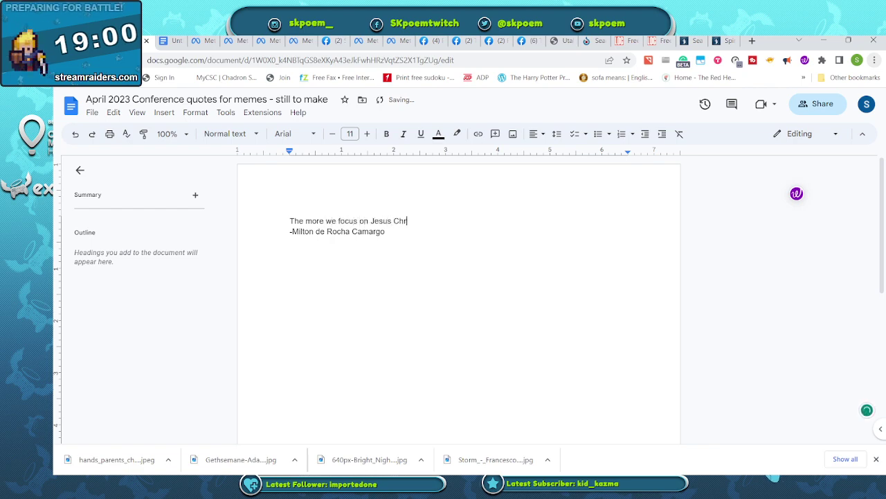
{"action": "type", "text": "ist, the mo"}
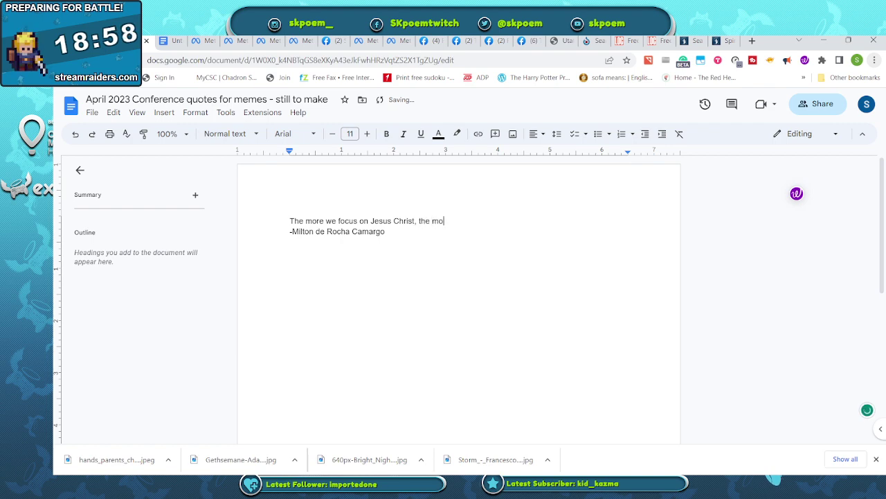
{"action": "type", "text": "re sin los"}
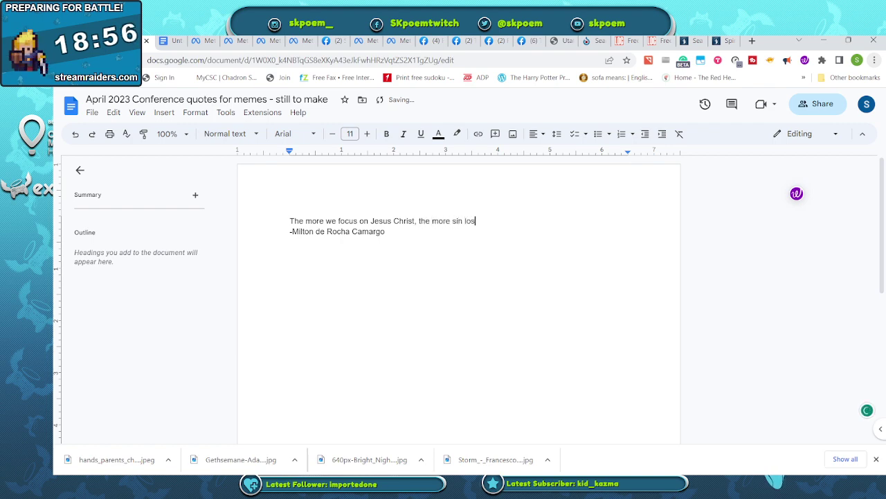
{"action": "type", "text": "es it's a"}
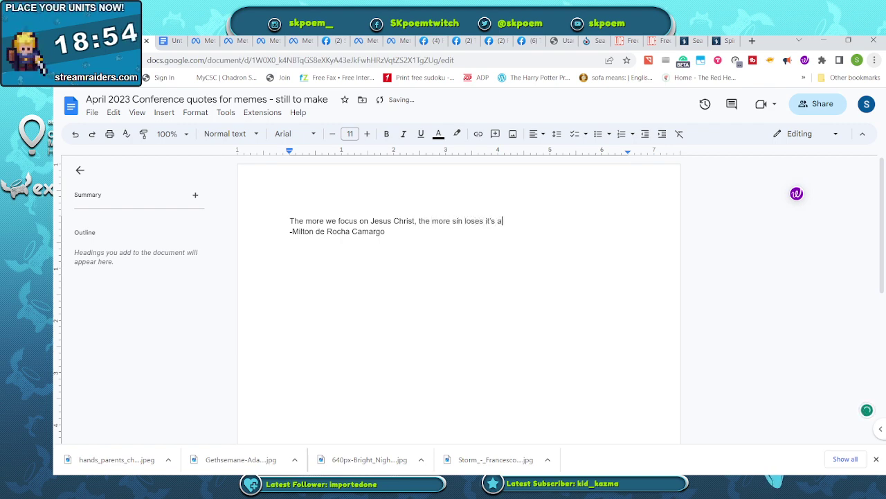
{"action": "type", "text": "ppeal."}
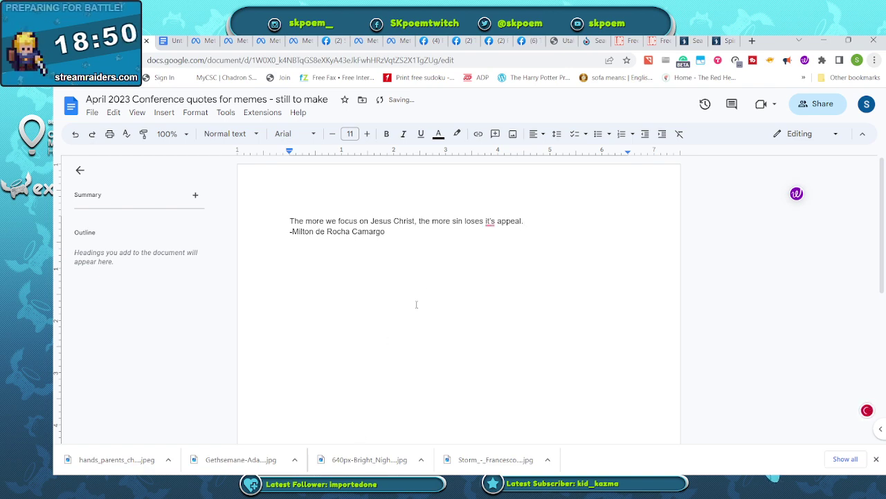
{"action": "mouse_move", "coordinate": [490, 221]}
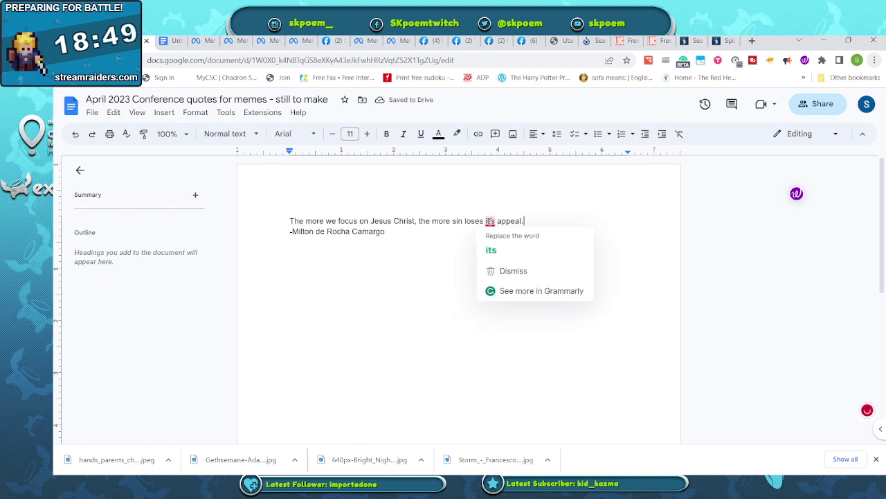
{"action": "left_click", "coordinate": [491, 249]}
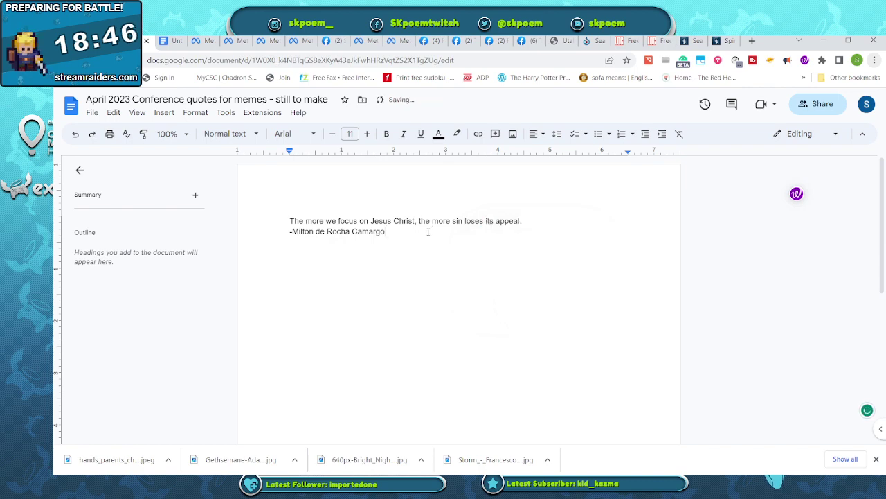
{"action": "key", "text": "ctrl+a"}
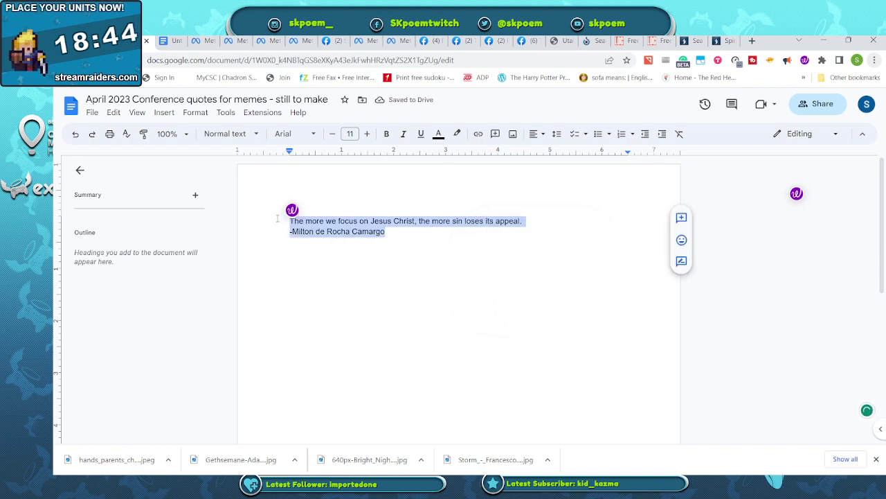
Step: Search Wikimedia Commons for "Jesus Christ" and look through the image results for a suitable background
{"action": "left_click", "coordinate": [590, 41]}
{"action": "left_click", "coordinate": [752, 121]}
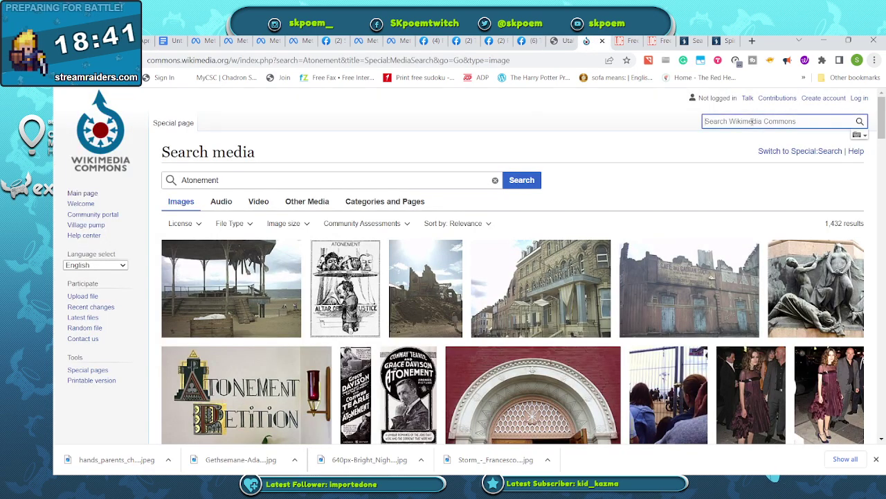
{"action": "type", "text": "Jesus Christ"}
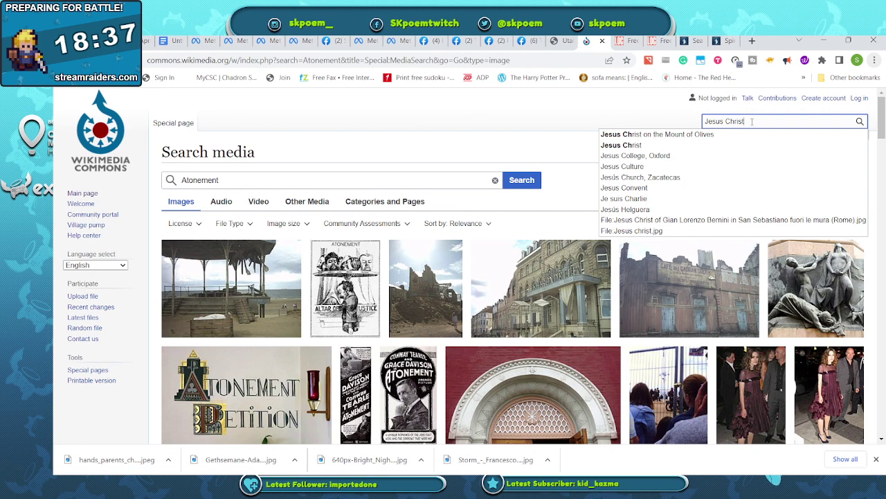
{"action": "key", "text": "Return"}
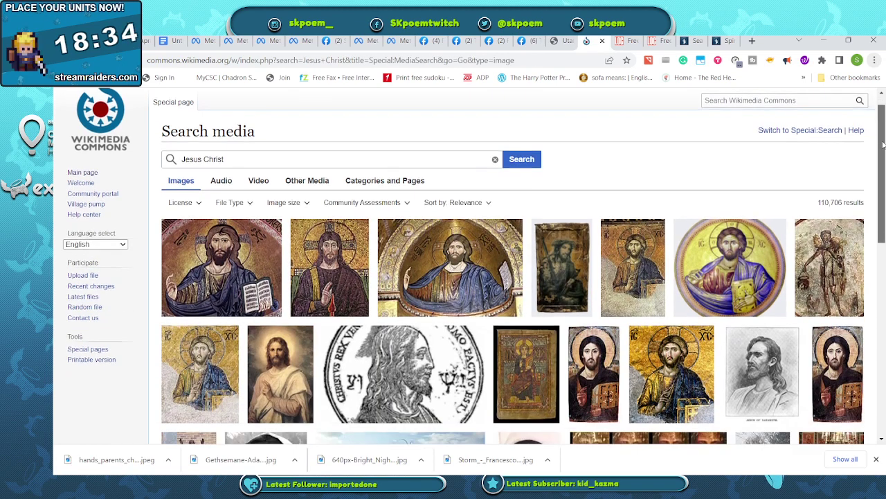
{"action": "left_click_drag", "start_coordinate": [884, 137], "coordinate": [883, 341]}
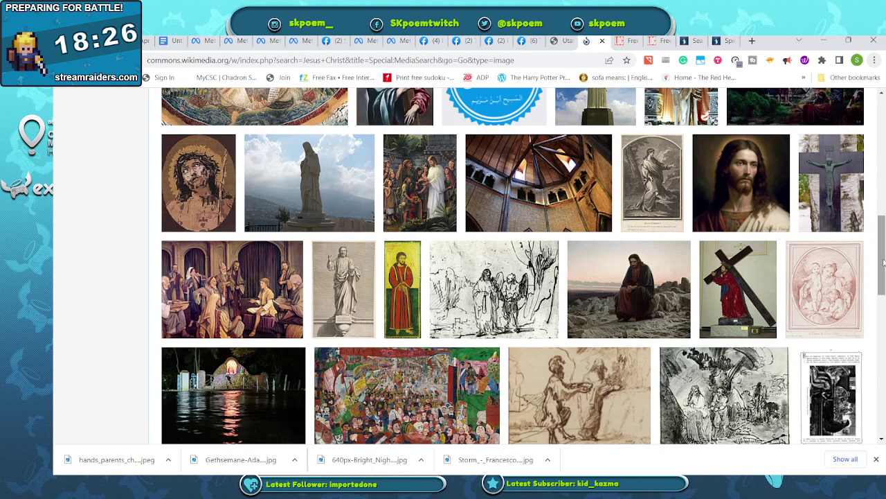
{"action": "left_click", "coordinate": [884, 284]}
{"action": "left_click_drag", "start_coordinate": [883, 284], "coordinate": [883, 435]}
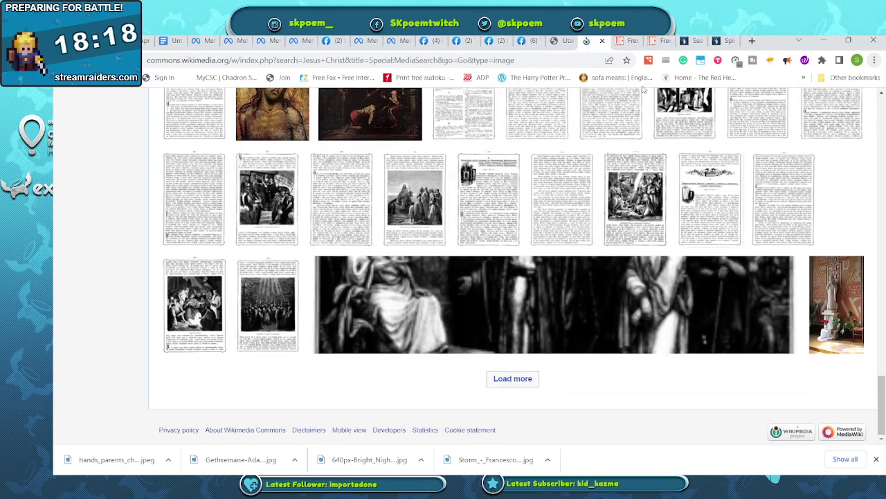
Step: Search the Church website's images for "Jesus christ" and download the picture of Jesus facing a person in a dark blue veil
{"action": "left_click", "coordinate": [690, 40]}
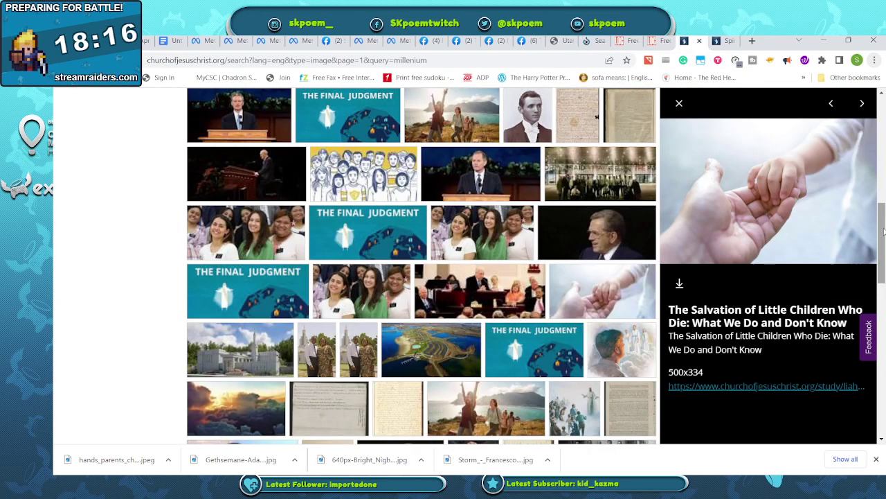
{"action": "left_click_drag", "start_coordinate": [884, 258], "coordinate": [865, 155]}
{"action": "left_click_drag", "start_coordinate": [281, 169], "coordinate": [131, 166]}
{"action": "type", "text": "J"}
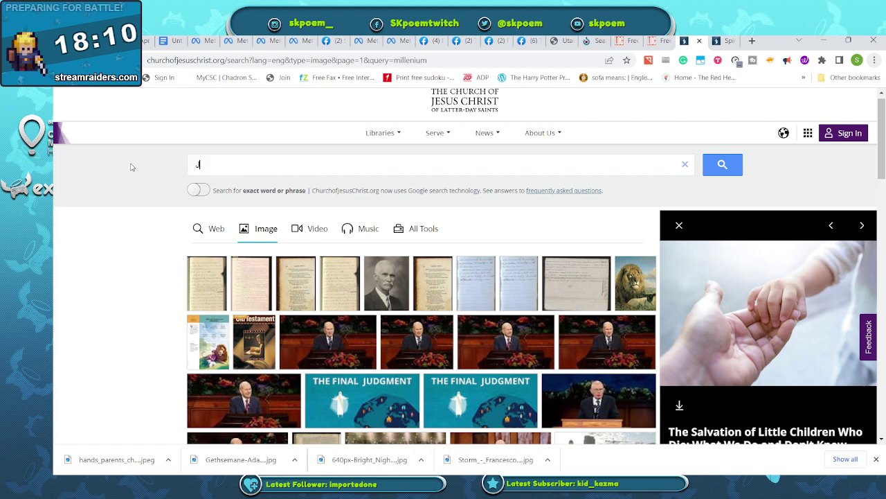
{"action": "type", "text": "eusus christ"}
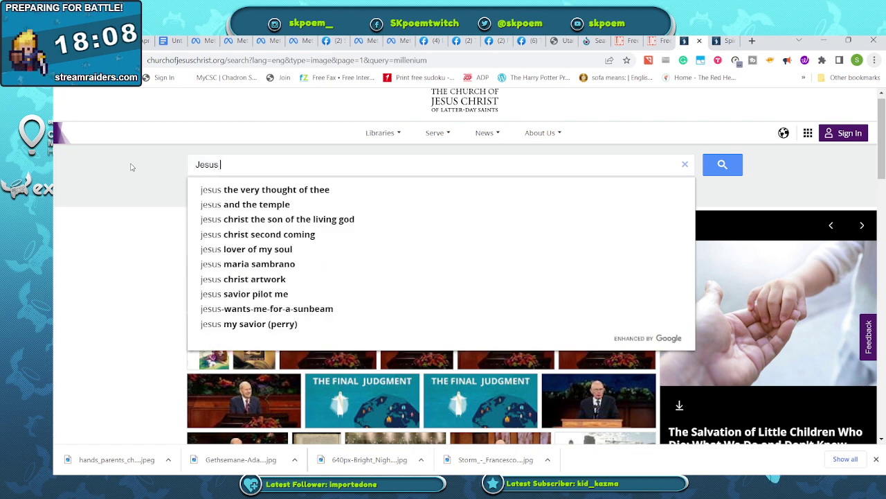
{"action": "key", "text": "Return"}
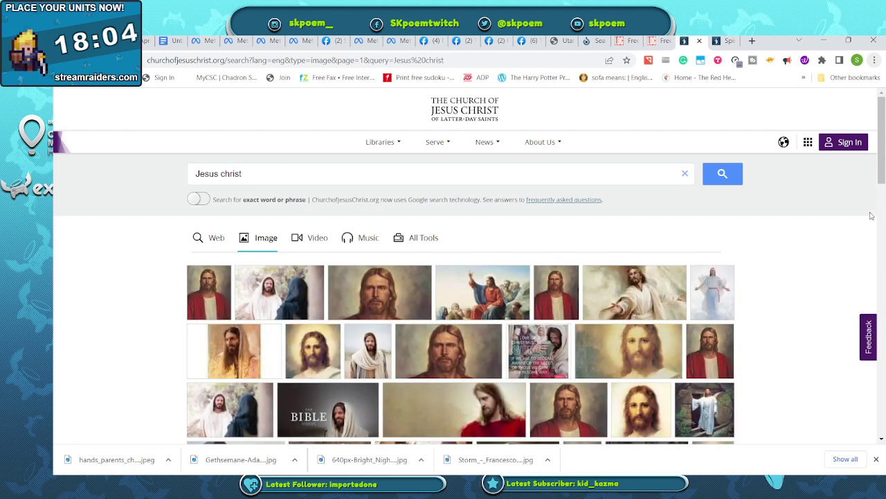
{"action": "left_click", "coordinate": [281, 279]}
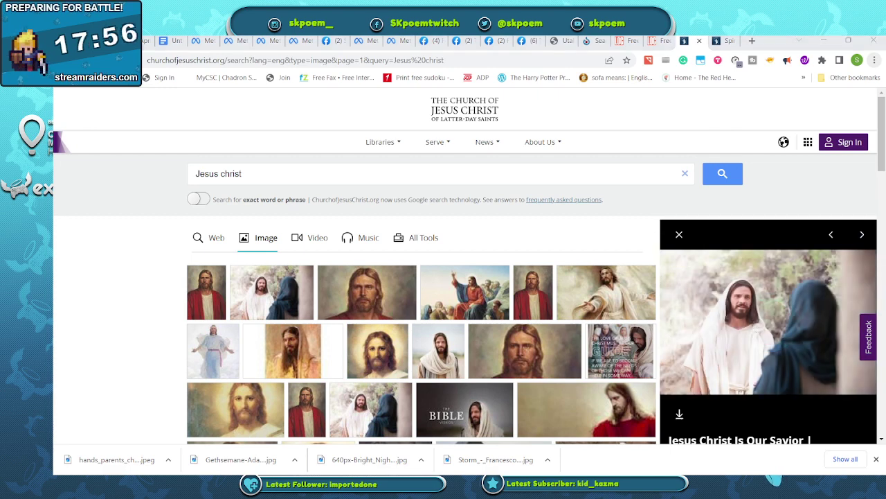
{"action": "key", "text": "Return"}
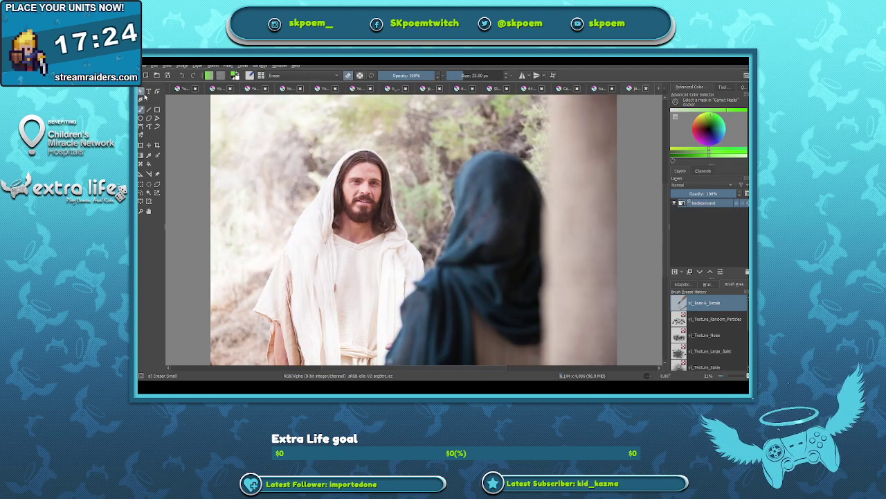
Step: In Krita, add a text box across the top of the downloaded picture containing the copied quote and the speaker's name
{"action": "left_click", "coordinate": [149, 92]}
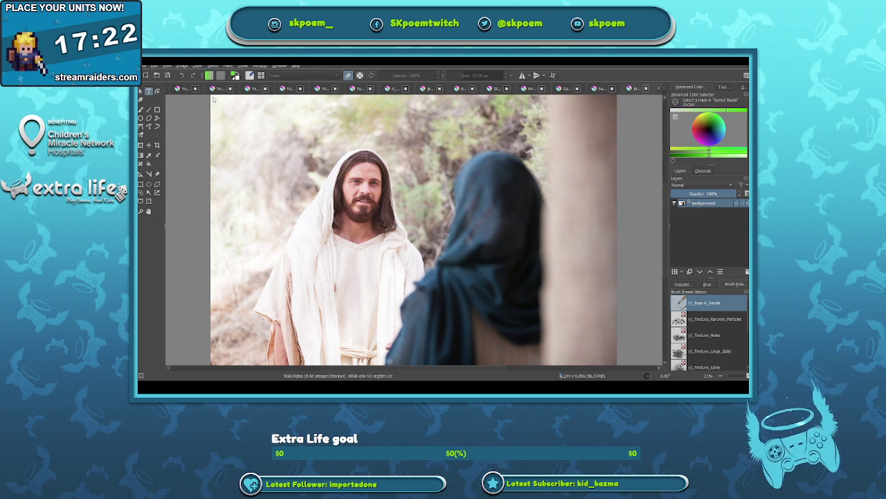
{"action": "left_click_drag", "start_coordinate": [212, 97], "coordinate": [617, 149]}
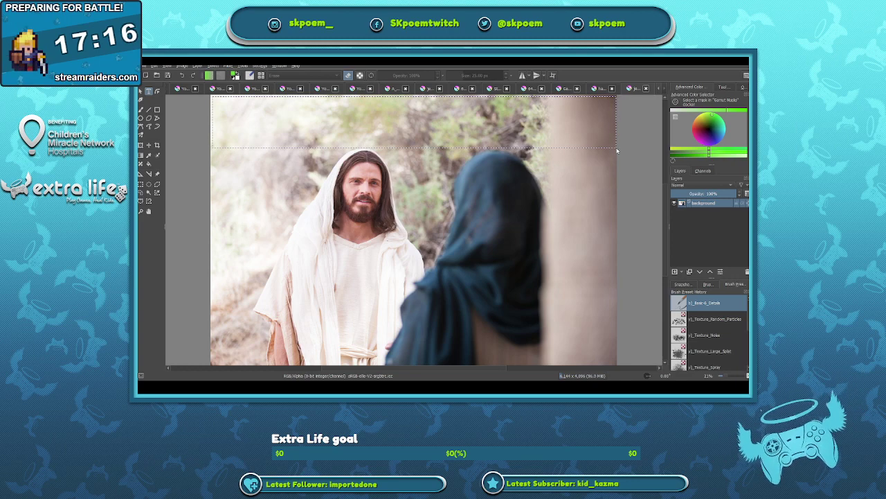
{"action": "key", "text": "ctrl+shift+a"}
{"action": "key", "text": "Insert"}
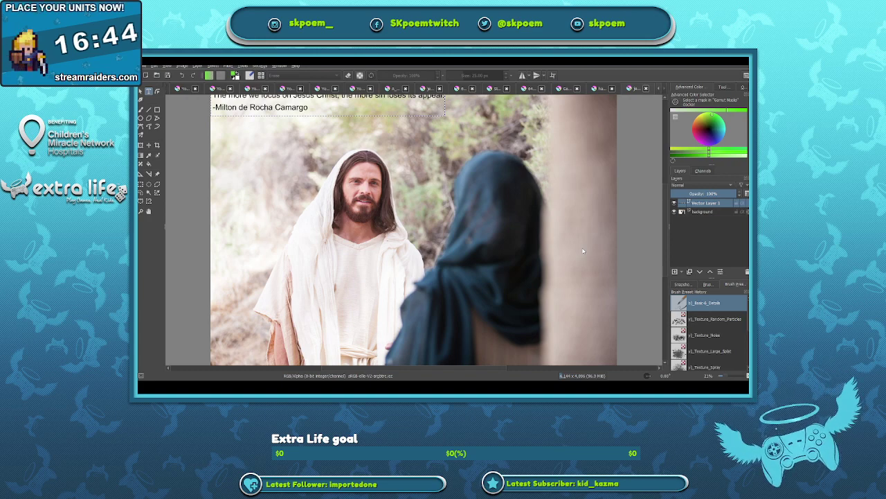
{"action": "key", "text": "Escape"}
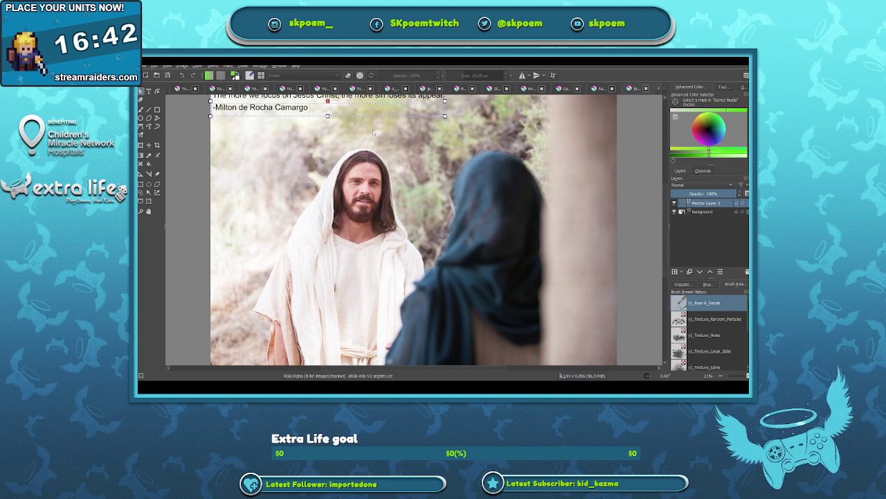
Step: Move the quote text down and toward the centre, just above the two figures' heads, and save the meme
{"action": "left_click_drag", "start_coordinate": [366, 112], "coordinate": [425, 136]}
{"action": "left_click", "coordinate": [573, 150]}
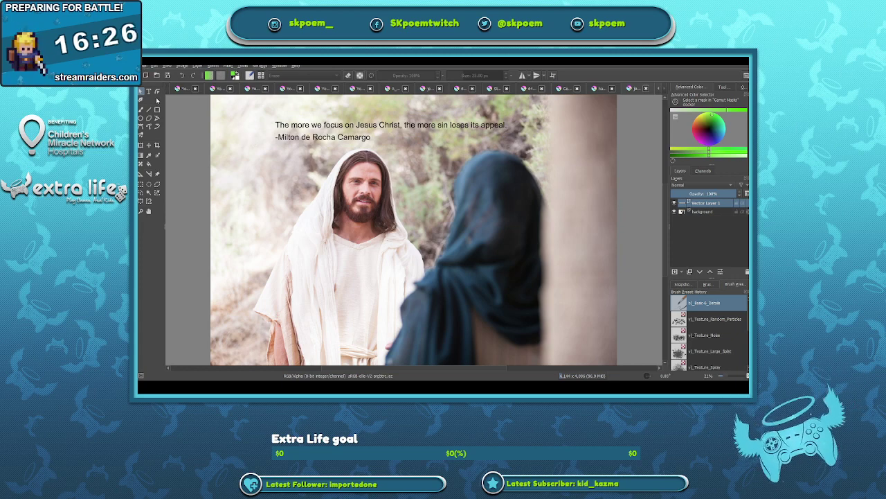
{"action": "key", "text": "ctrl+s"}
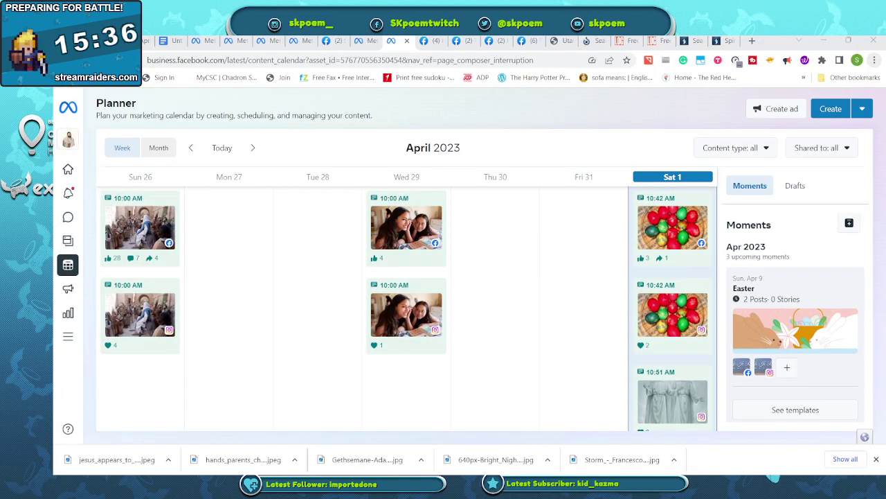
Step: Return to the Google Docs quotes document and delete the quote starting "The more we focus on Jesus Christ", keeping the speaker's name line
{"action": "key", "text": "ctrl+1"}
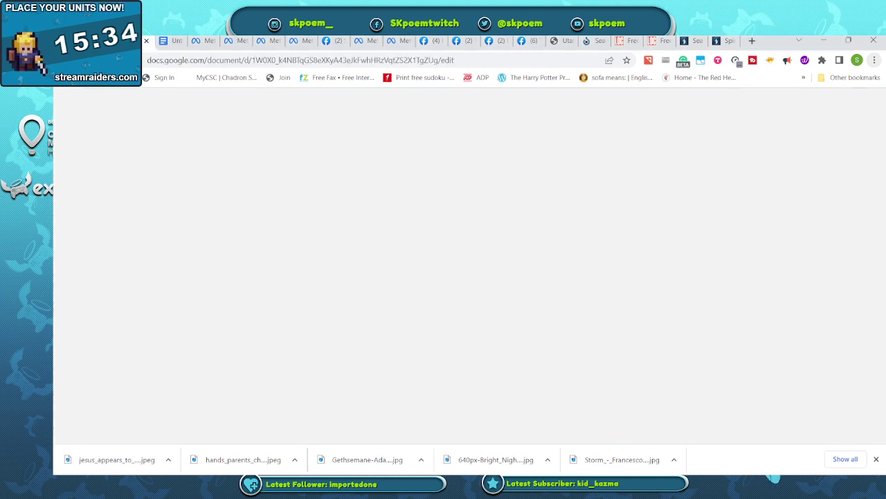
{"action": "left_click", "coordinate": [543, 225]}
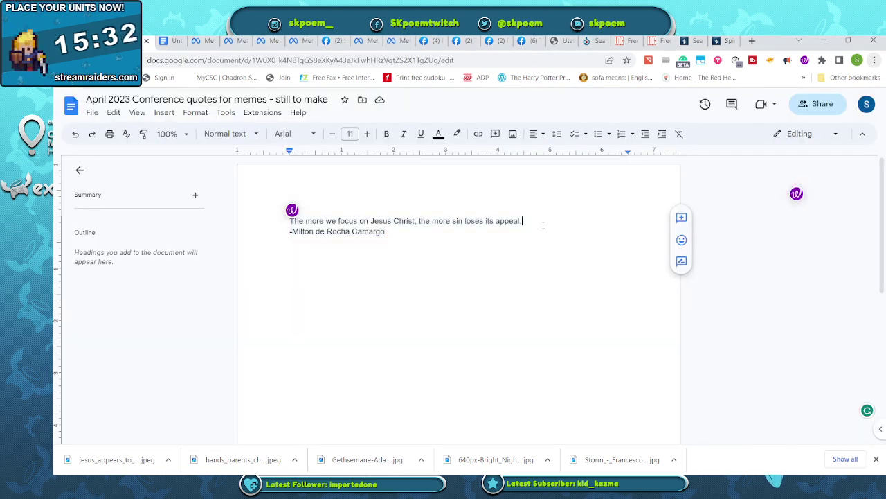
{"action": "left_click_drag", "start_coordinate": [526, 221], "coordinate": [288, 222]}
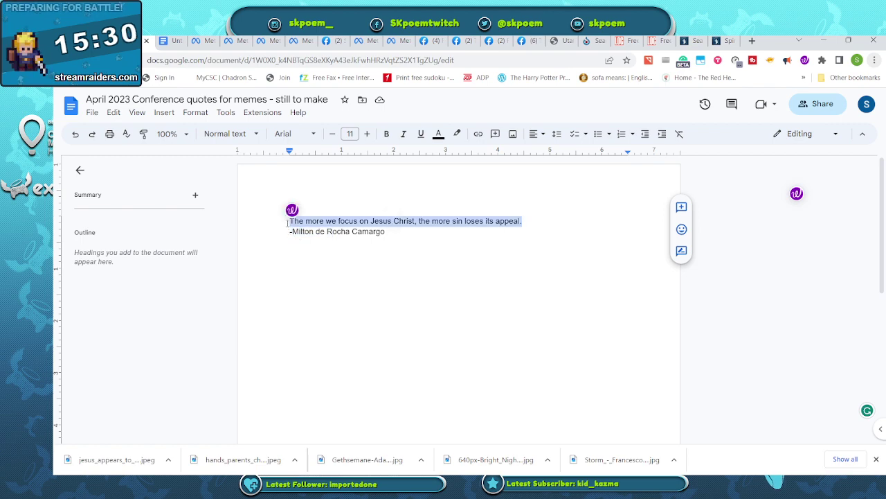
{"action": "key", "text": "BackSpace"}
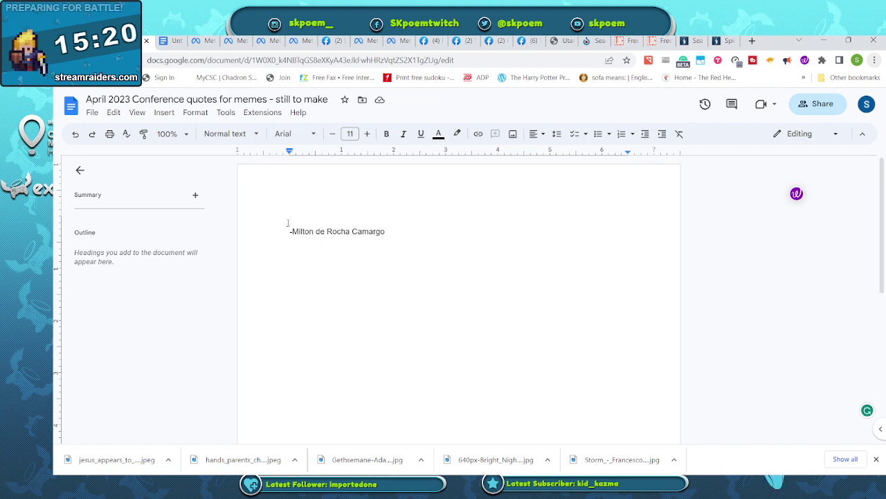
Step: Replace the remaining speaker's name line with a dash and the next speaker's full name, and close the browser's downloads bar
{"action": "left_click", "coordinate": [396, 231]}
{"action": "triple_click", "coordinate": [361, 233]}
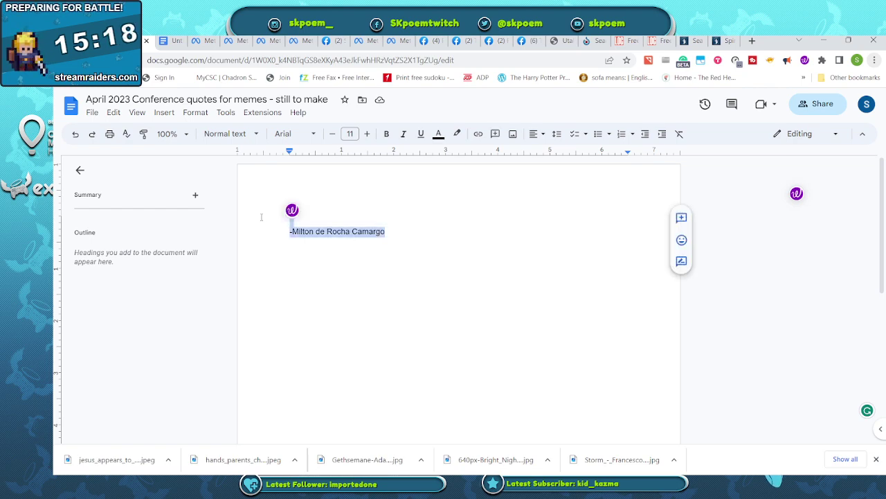
{"action": "key", "text": "BackSpace"}
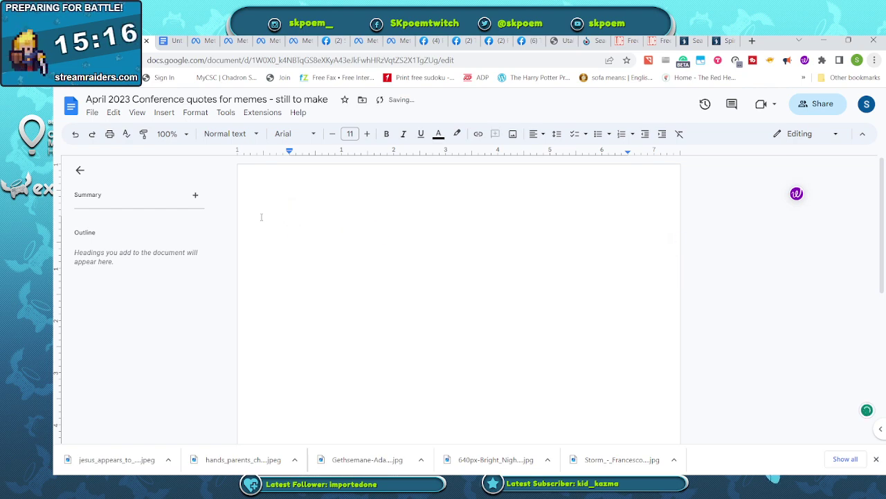
{"action": "key", "text": "Return"}
{"action": "type", "text": "-"}
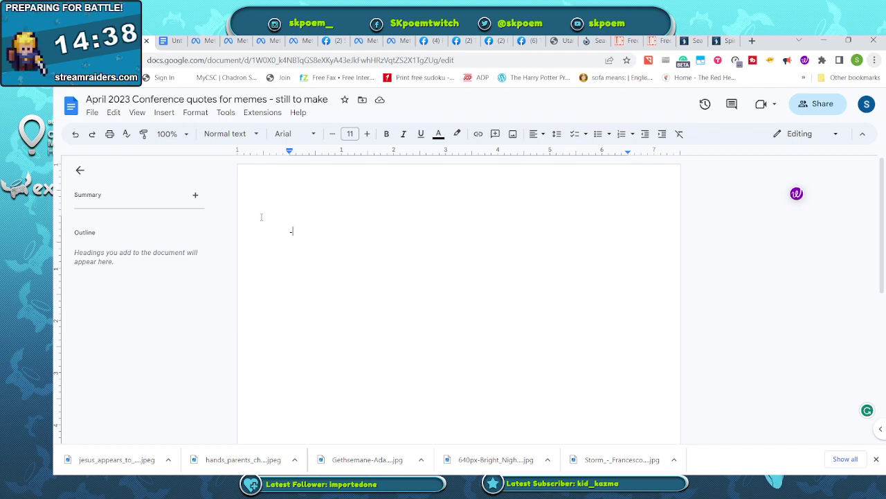
{"action": "type", "text": "K. "}
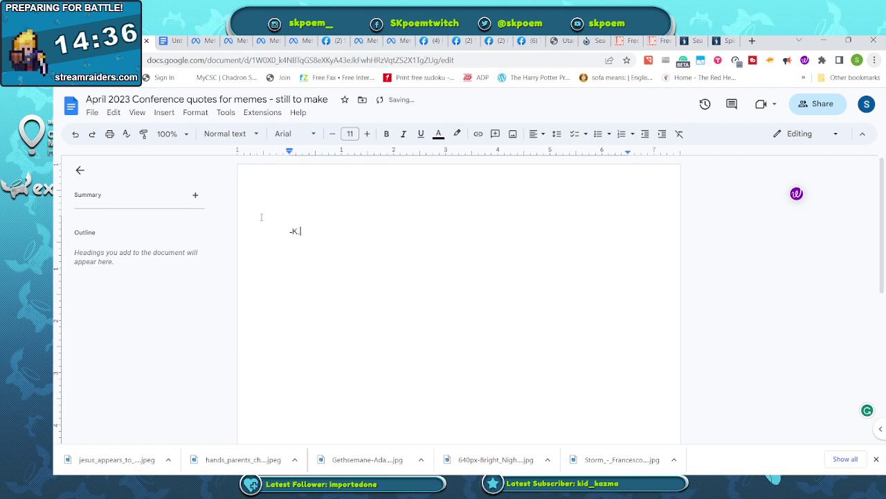
{"action": "type", "text": "Brett "}
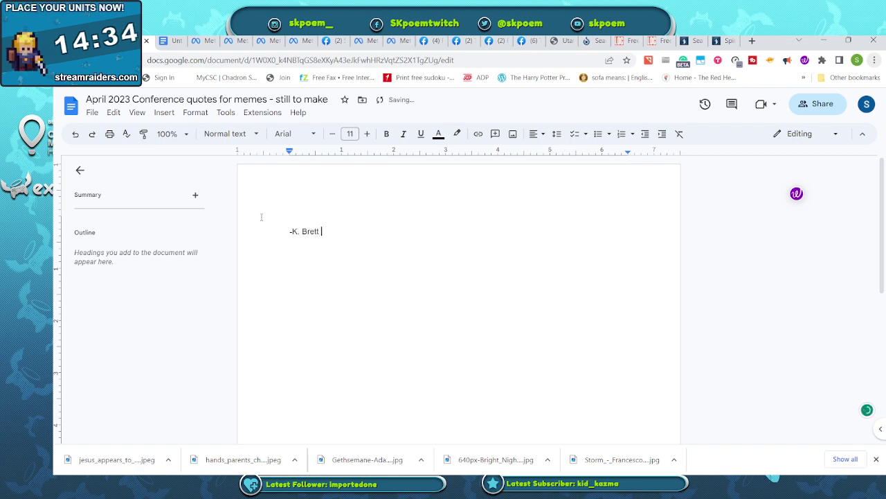
{"action": "type", "text": "Nattress"}
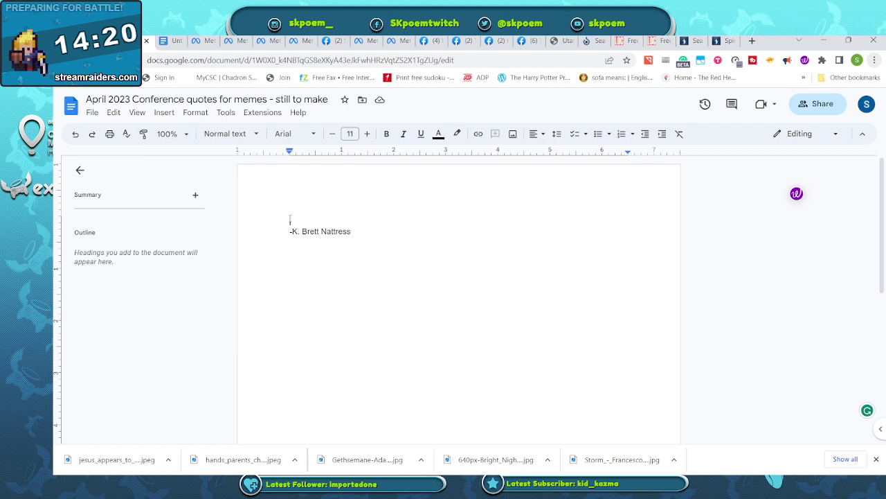
{"action": "left_click", "coordinate": [877, 459]}
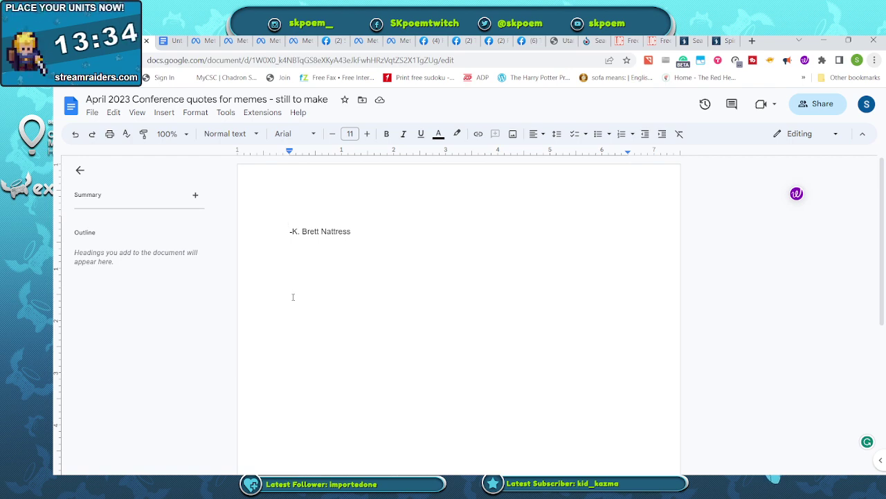
Step: Enter the quote "Our Heavenly Father always remembers us and loves us perfectly." on the line above the speaker's name
{"action": "type", "text": "Out"}
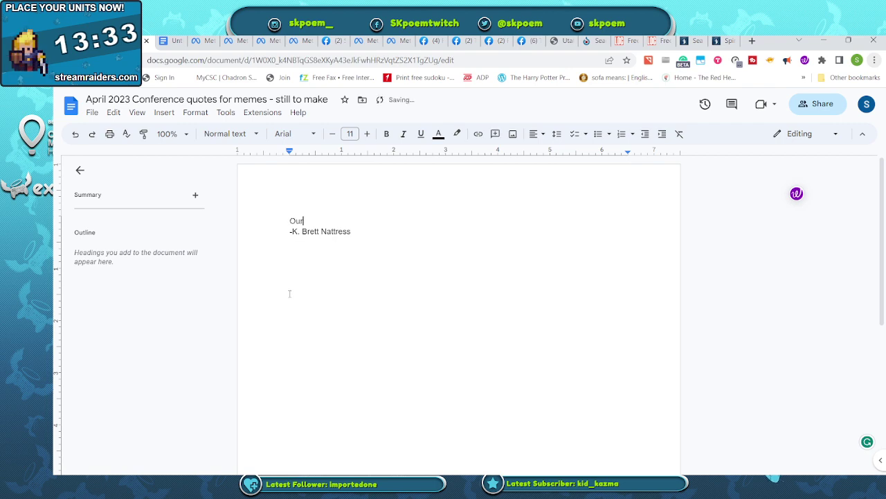
{"action": "type", "text": " Heavenly F"}
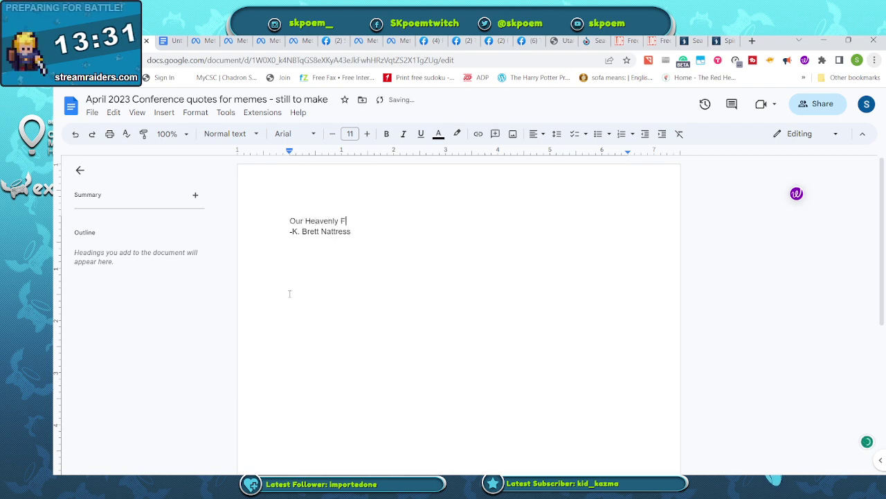
{"action": "type", "text": "ather also"}
{"action": "key", "text": "BackSpace"}
{"action": "key", "text": "BackSpace"}
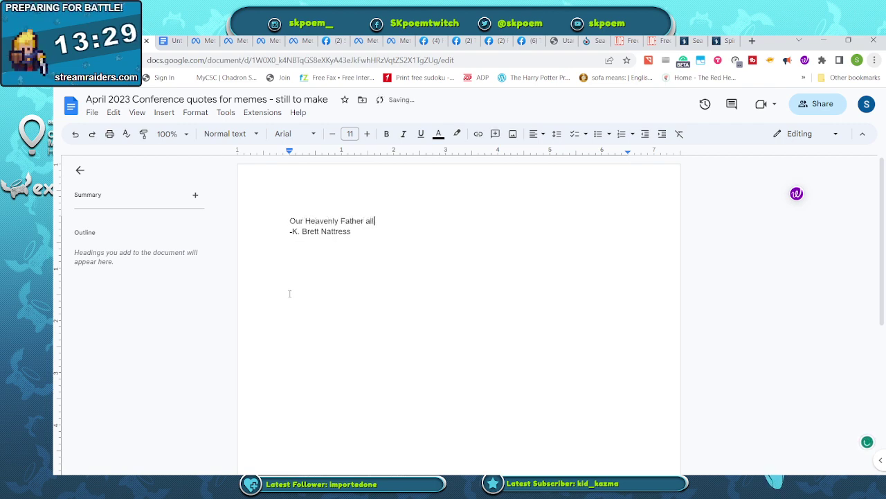
{"action": "type", "text": "ways remembe"}
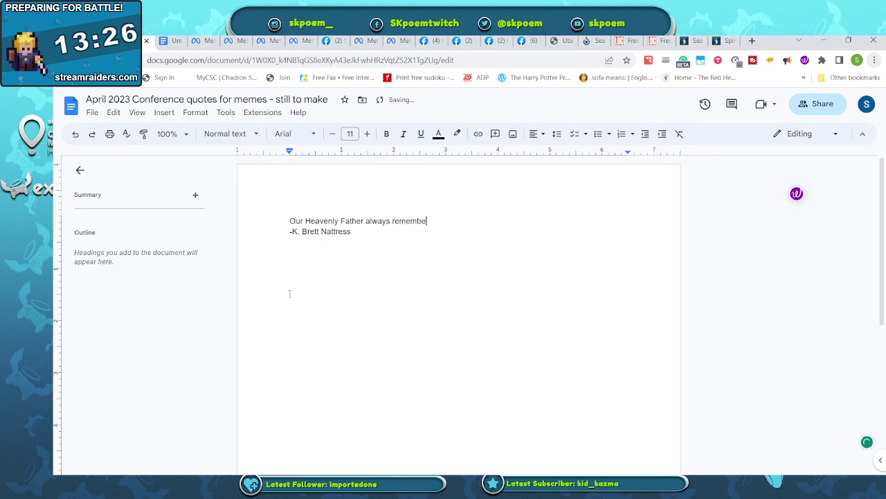
{"action": "type", "text": "rs us and l"}
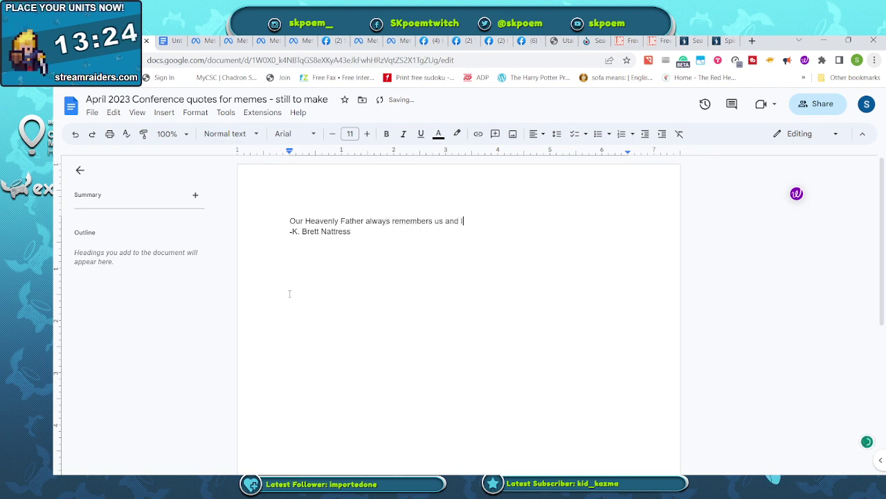
{"action": "type", "text": "ove "}
{"action": "type", "text": " us "}
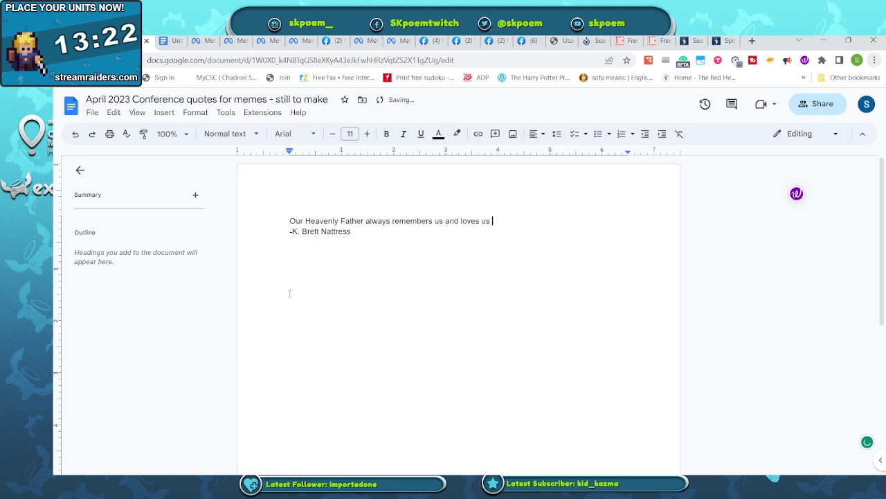
{"action": "type", "text": "perfectly."}
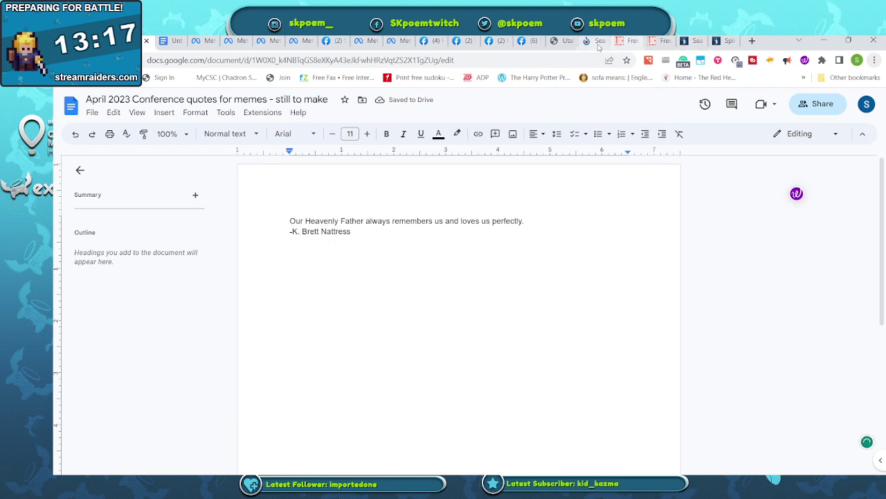
Step: Search the Church website's images for "Heavenly Father", look through the pictures, and search for "love" instead
{"action": "left_click", "coordinate": [692, 41]}
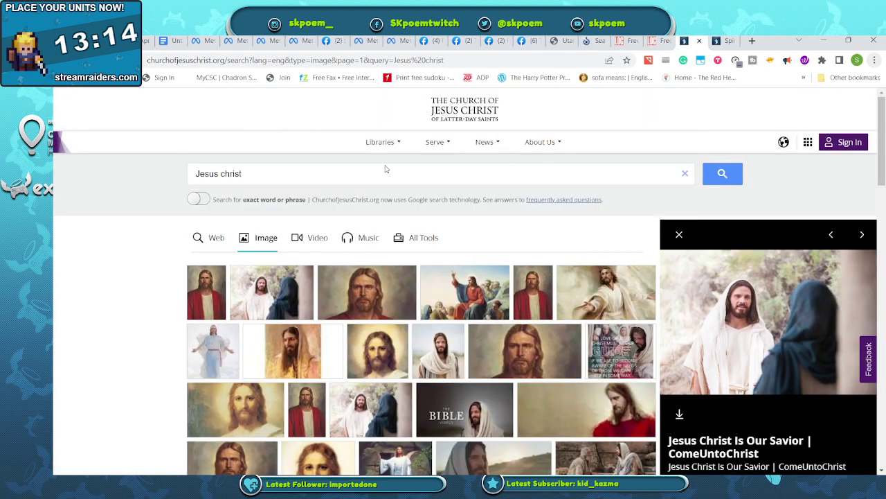
{"action": "key", "text": "ctrl+a"}
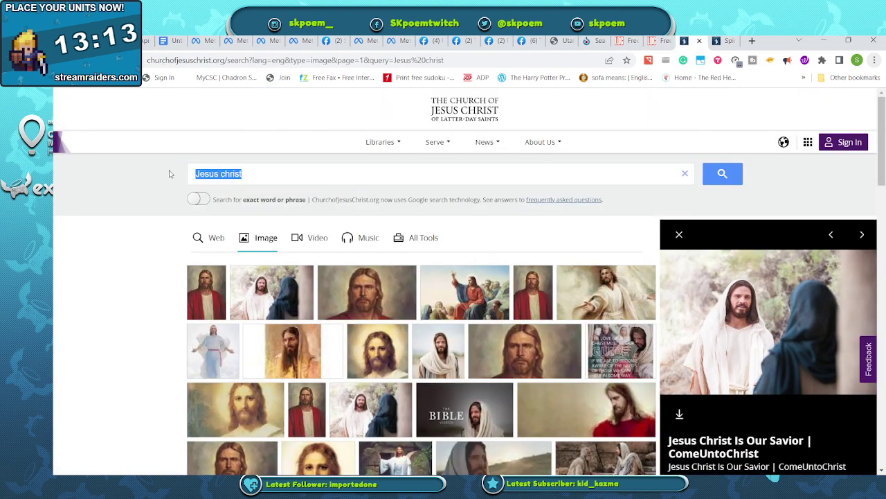
{"action": "type", "text": "Heavenly F"}
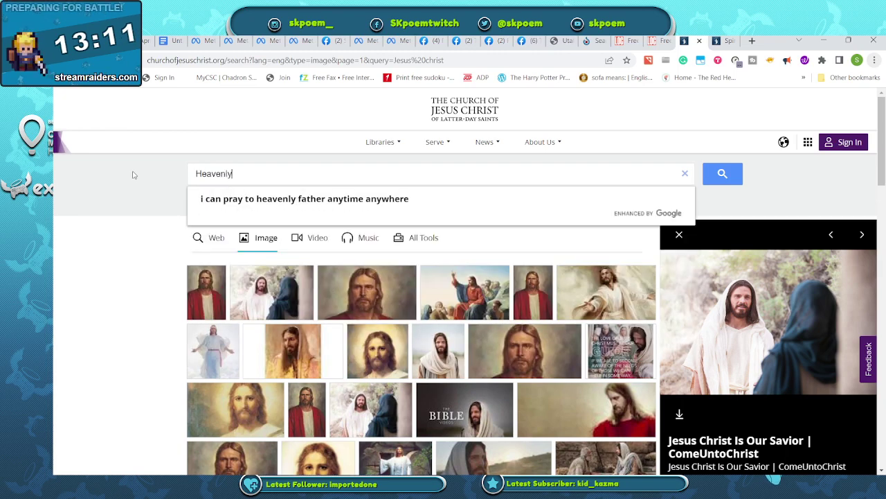
{"action": "type", "text": "ather"}
{"action": "key", "text": "Return"}
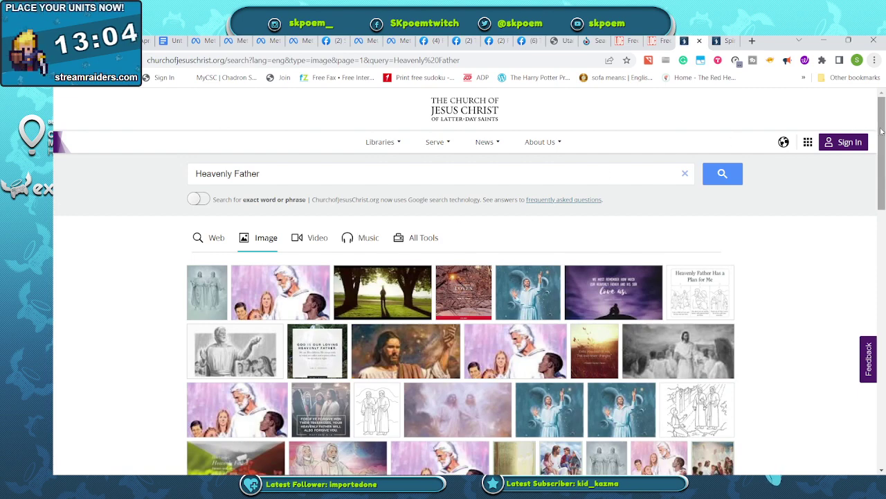
{"action": "left_click_drag", "start_coordinate": [881, 131], "coordinate": [883, 160]}
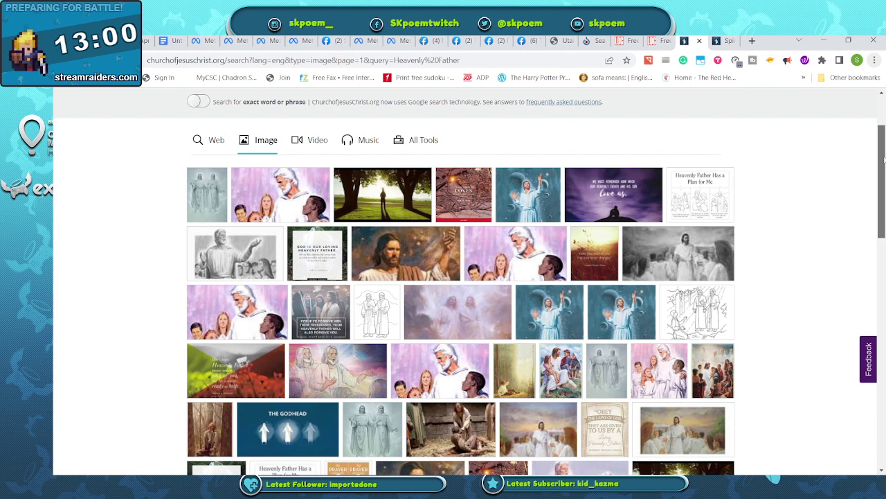
{"action": "left_click_drag", "start_coordinate": [883, 160], "coordinate": [882, 95]}
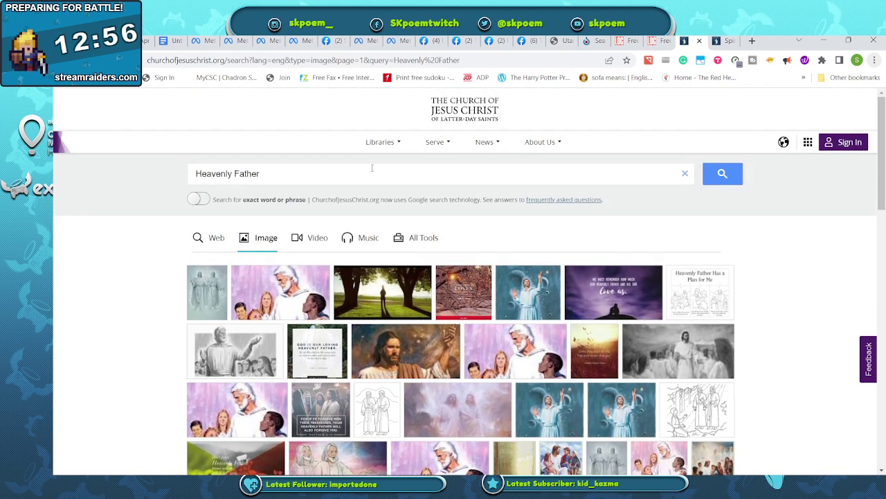
{"action": "left_click_drag", "start_coordinate": [337, 171], "coordinate": [113, 188]}
{"action": "type", "text": "love"}
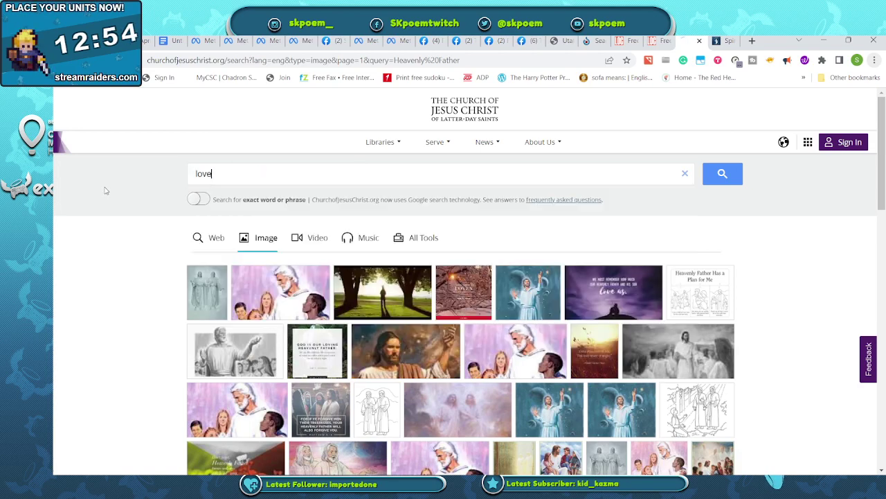
{"action": "key", "text": "Return"}
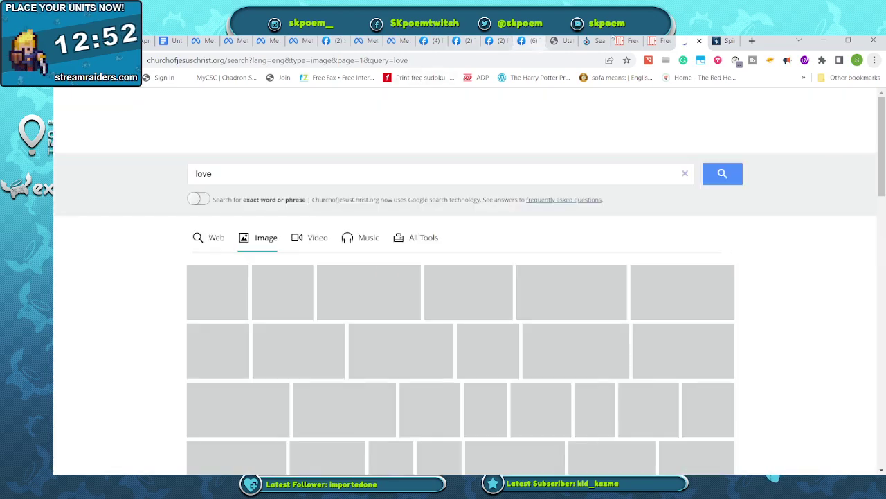
Step: Search Wikimedia Commons for "love", look through the images, and open the preview of the red heart emblem
{"action": "left_click", "coordinate": [593, 43]}
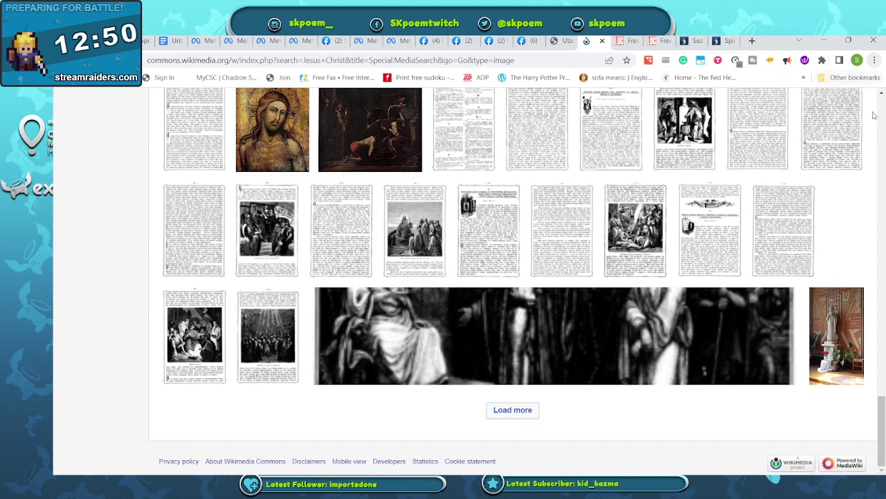
{"action": "scroll", "coordinate": [883, 110], "scroll_direction": "up", "scroll_amount": 20}
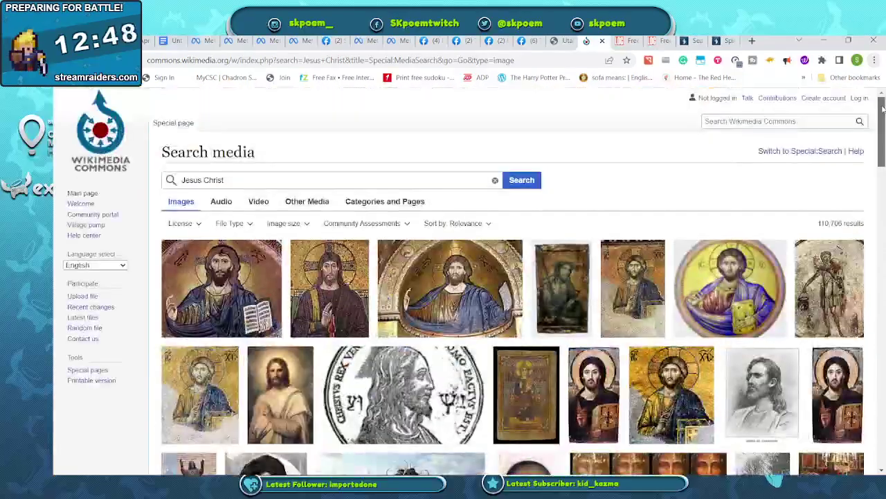
{"action": "left_click", "coordinate": [723, 122]}
{"action": "type", "text": "love"}
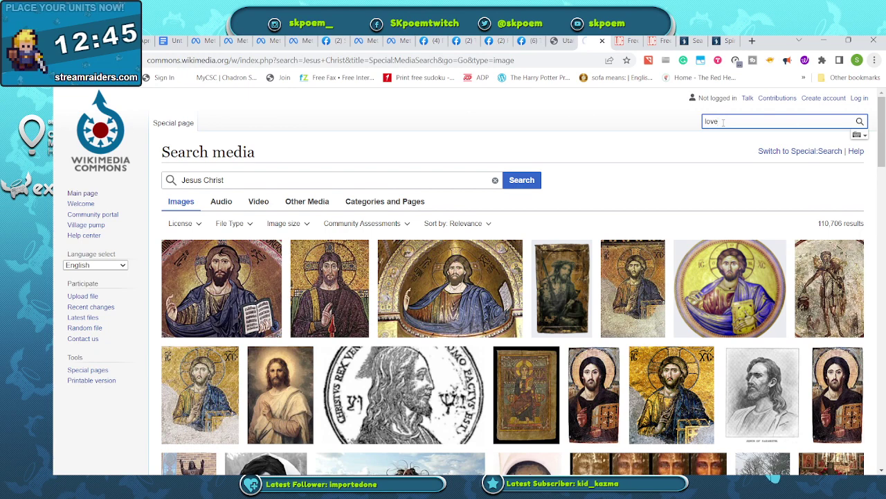
{"action": "key", "text": "Return"}
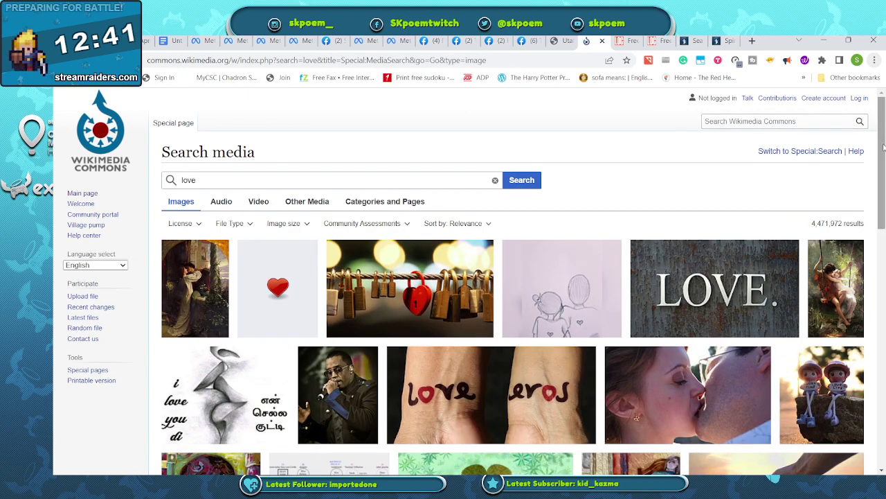
{"action": "left_click_drag", "start_coordinate": [883, 147], "coordinate": [851, 193]}
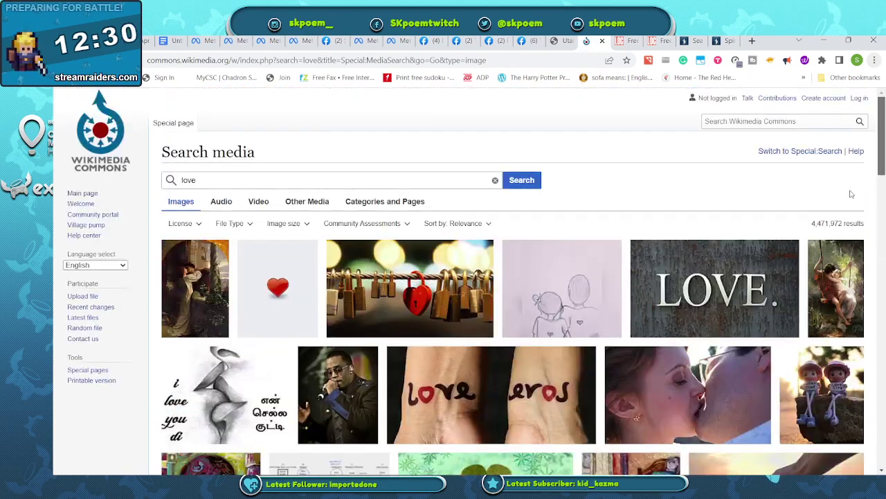
{"action": "left_click", "coordinate": [266, 286]}
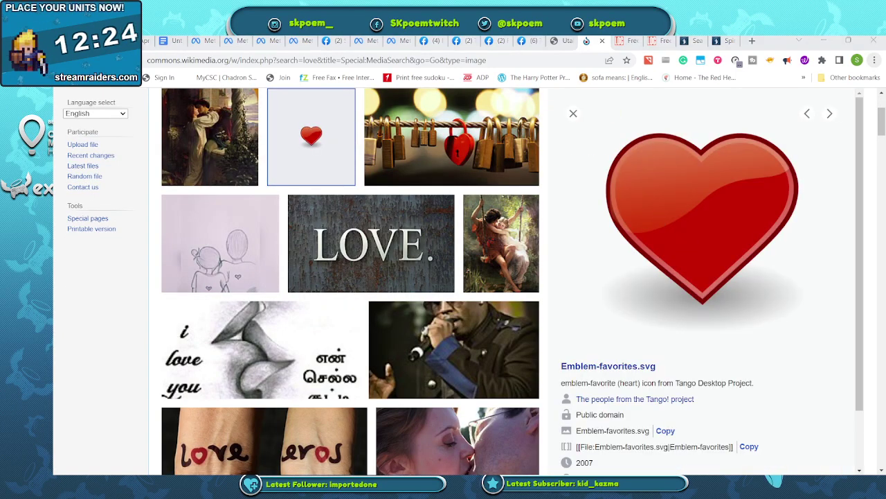
Step: In Krita, open the blue flower picture and add the Heavenly Father quote with the speaker's name across its top as centred dark red text
{"action": "key", "text": "Return"}
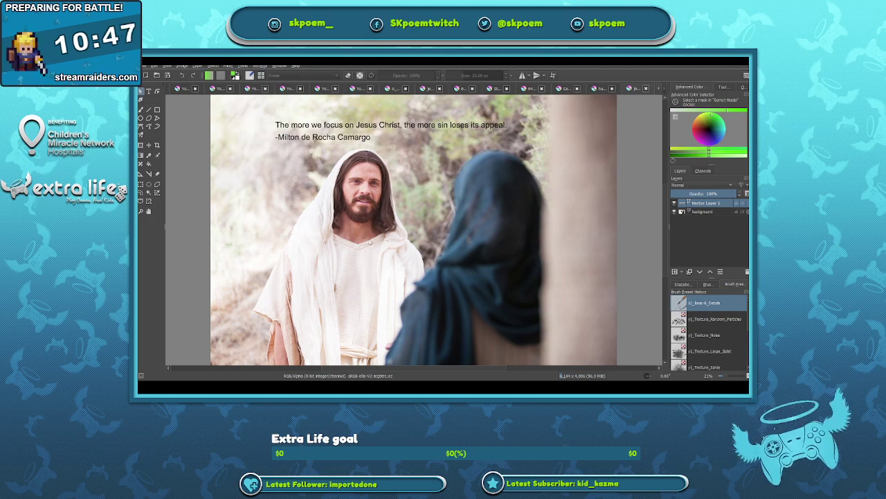
{"action": "key", "text": "ctrl+w"}
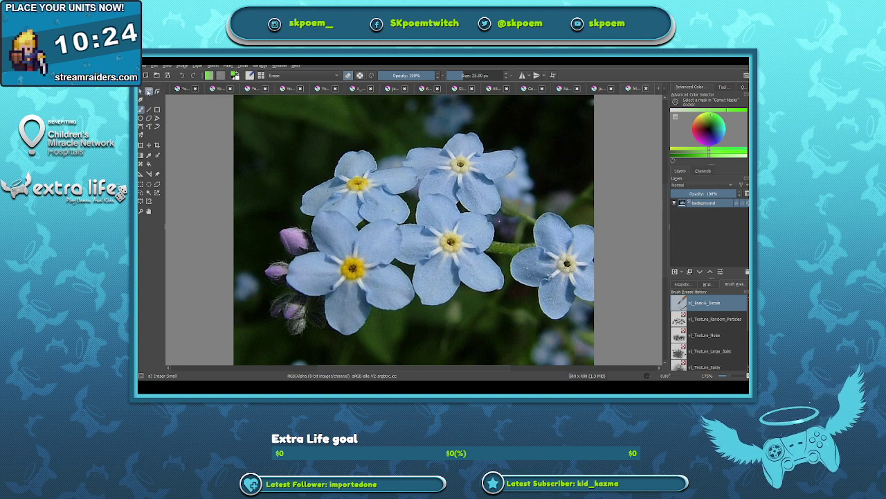
{"action": "left_click", "coordinate": [149, 92]}
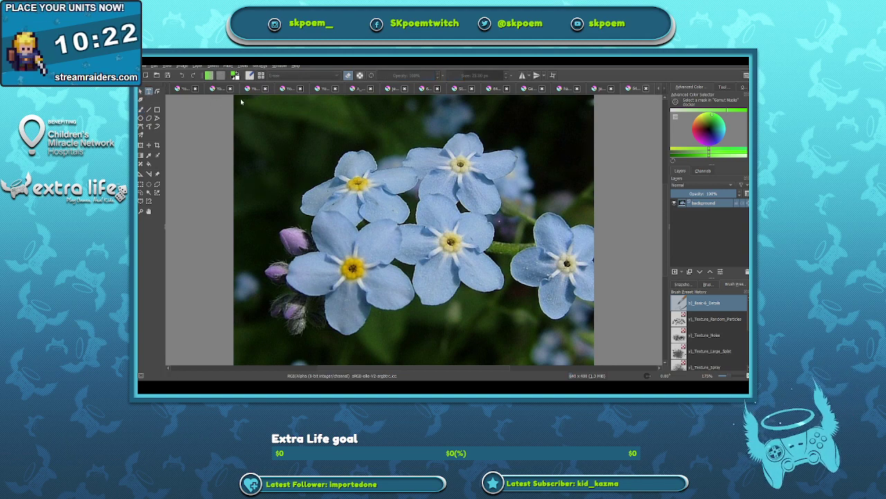
{"action": "left_click_drag", "start_coordinate": [241, 99], "coordinate": [590, 149]}
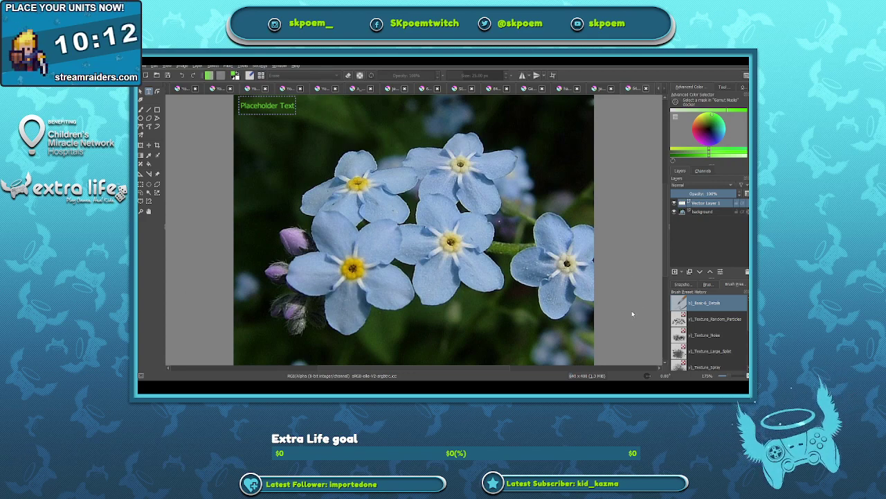
{"action": "type", "text": "Our Heavenly Father always remembers us and loves us perfectly. -K. Brett Nattress"}
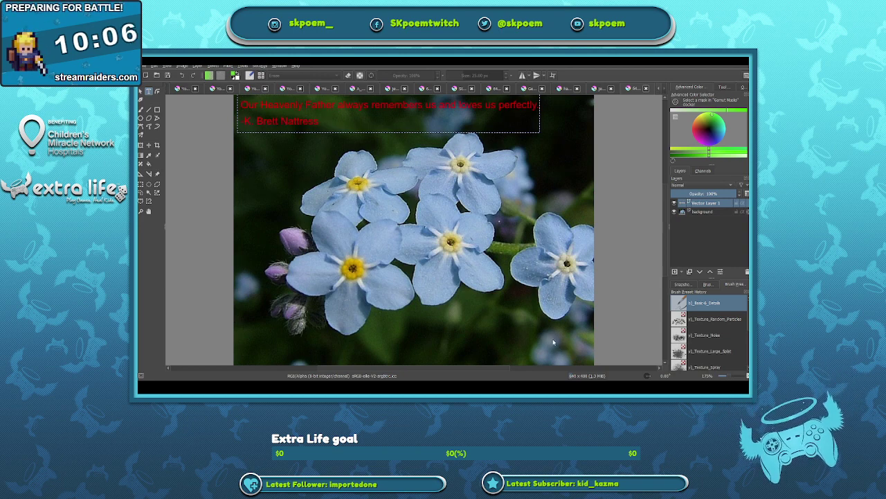
{"action": "key", "text": "ctrl+e"}
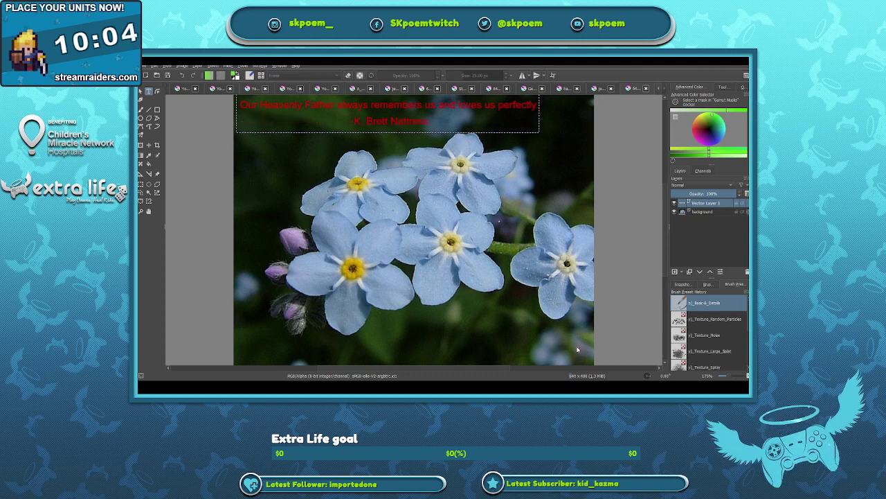
{"action": "key", "text": "Escape"}
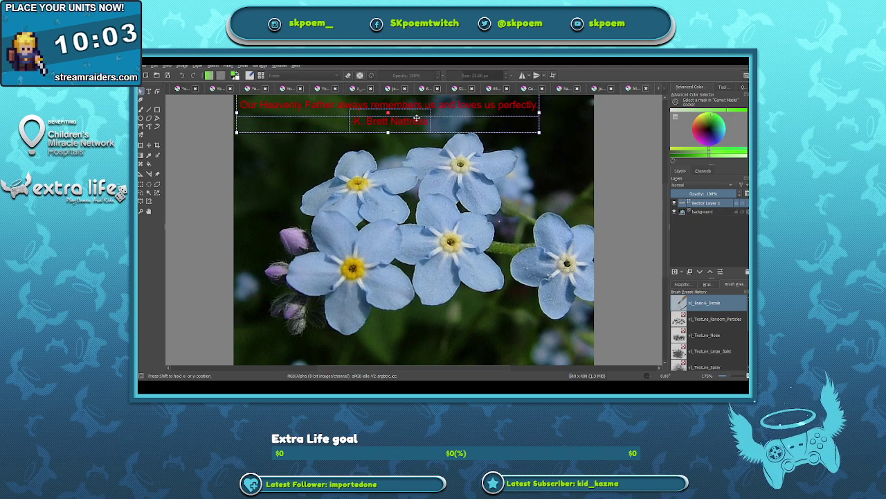
Step: Move the quote text block slightly down and toward the picture's horizontal centre above the flowers, and save the picture
{"action": "left_click_drag", "start_coordinate": [405, 115], "coordinate": [430, 124]}
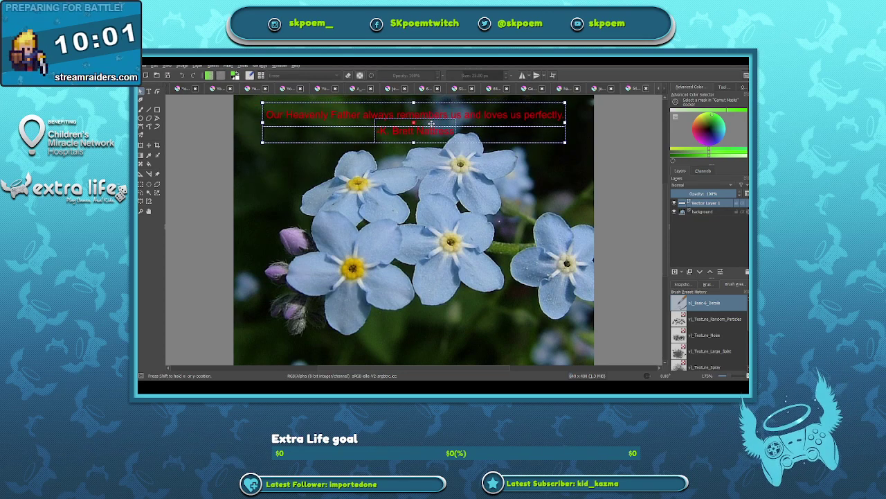
{"action": "left_click", "coordinate": [236, 178]}
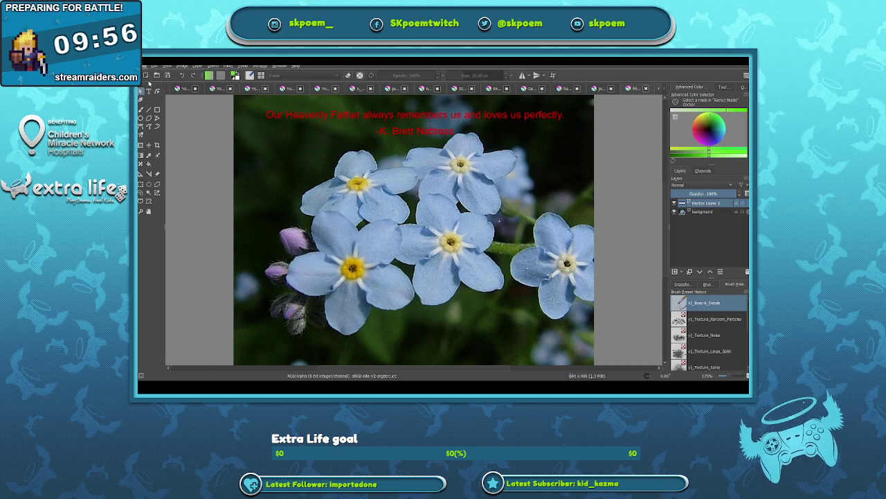
{"action": "key", "text": "ctrl+s"}
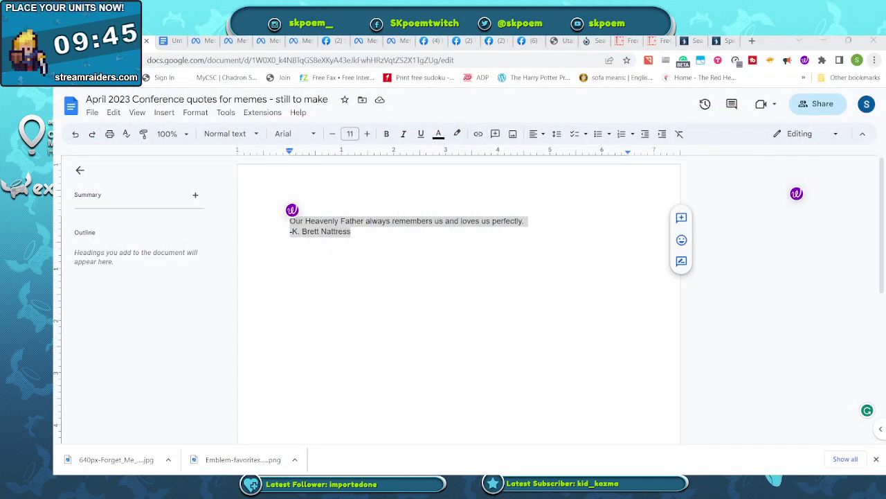
Step: In Meta Business Suite, create a post with the finished flower picture for only the serving.jesus.christ Instagram account and publish it
{"action": "key", "text": "alt+Tab"}
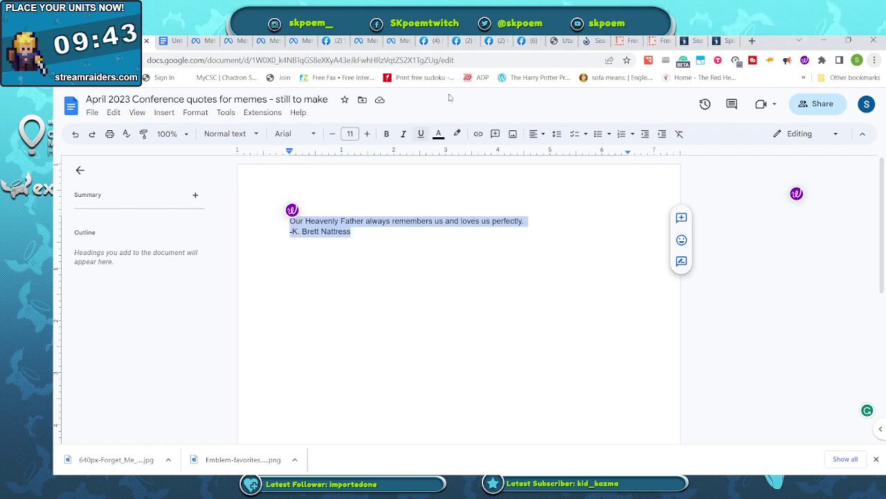
{"action": "left_click", "coordinate": [392, 42]}
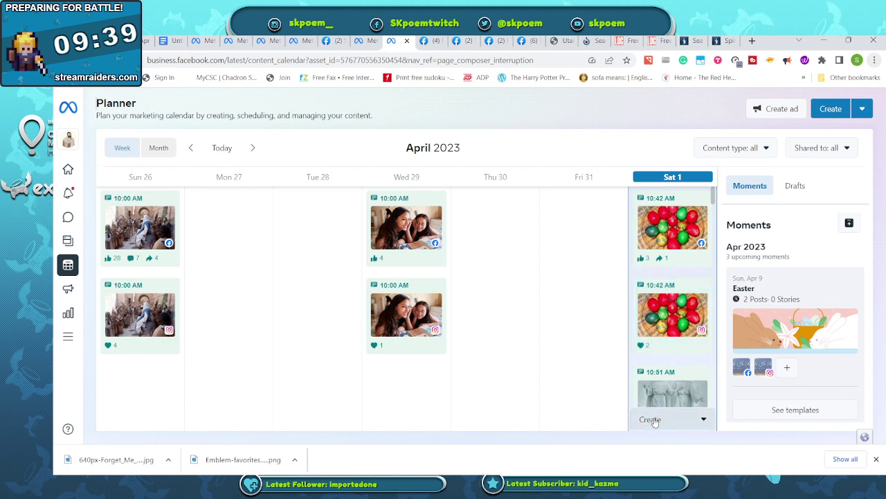
{"action": "left_click", "coordinate": [654, 420]}
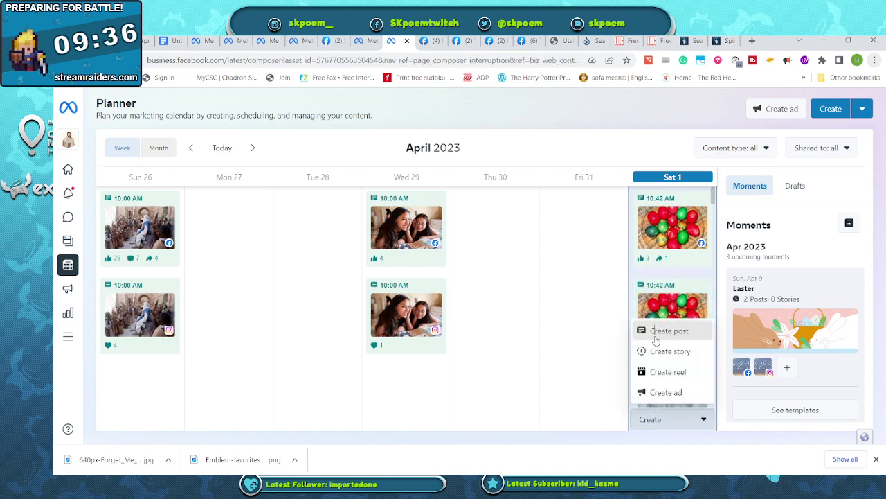
{"action": "left_click", "coordinate": [655, 336]}
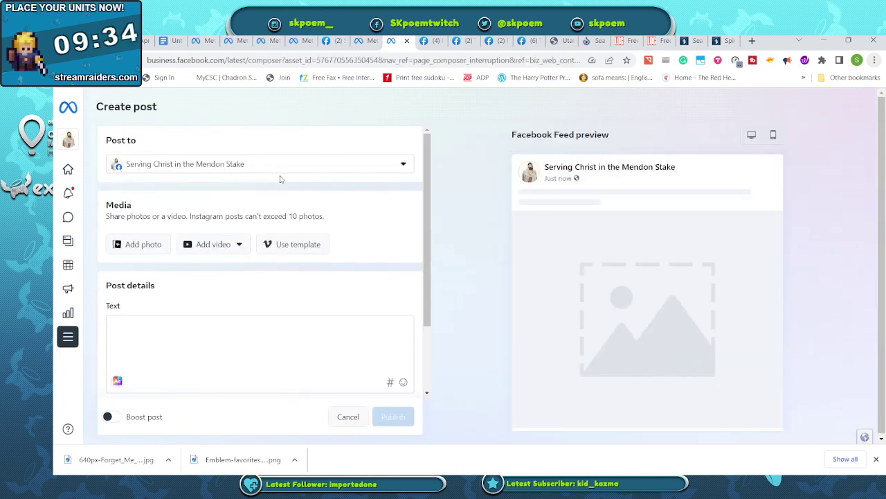
{"action": "left_click", "coordinate": [287, 166]}
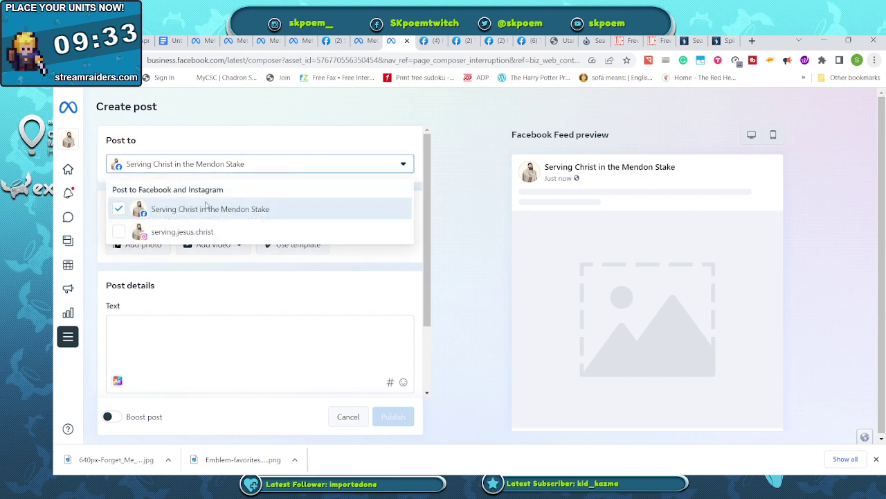
{"action": "left_click", "coordinate": [118, 231]}
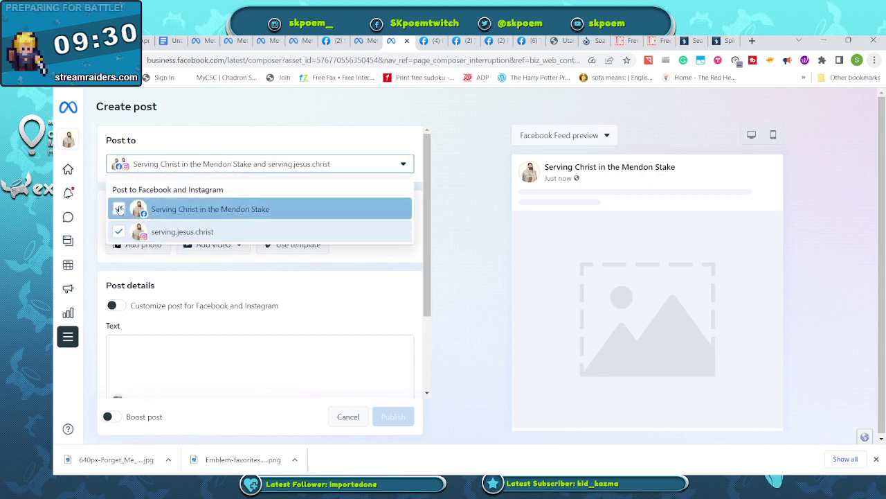
{"action": "left_click", "coordinate": [118, 209]}
{"action": "left_click", "coordinate": [218, 279]}
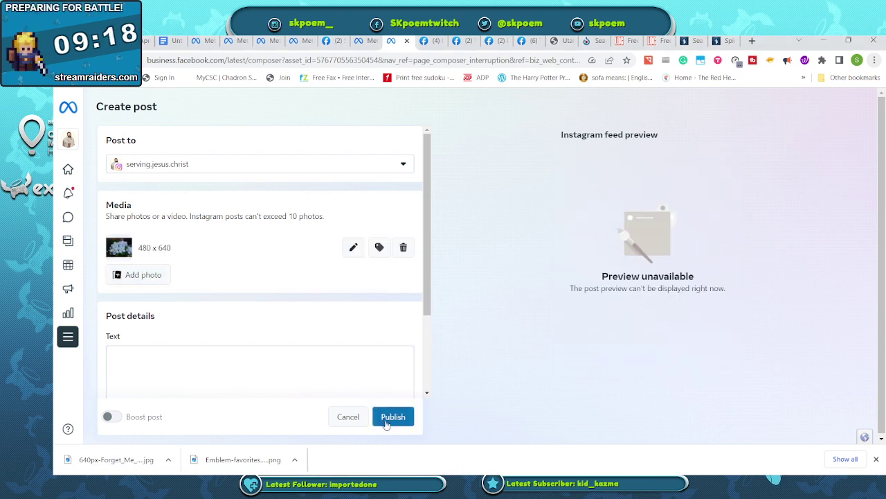
{"action": "left_click", "coordinate": [388, 418]}
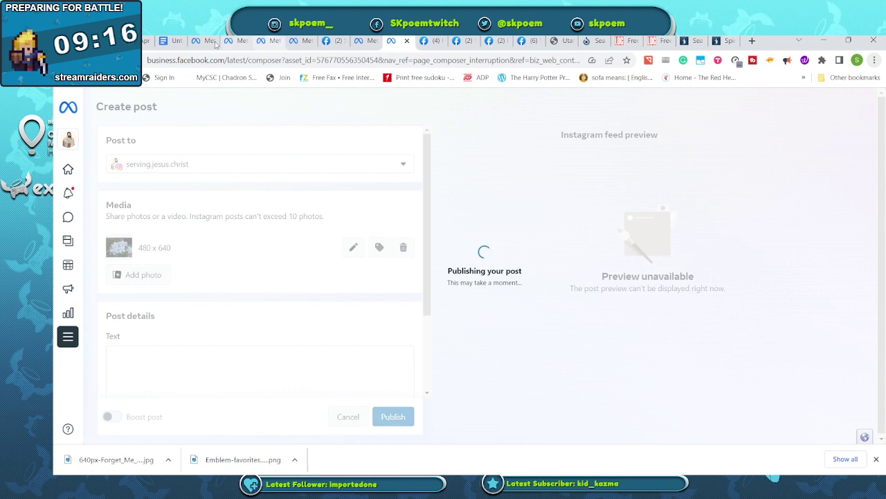
Step: In Google Docs, replace the Heavenly Father quote with "Have you looked in the mirror? Have you seen your eyes?" and select it with the speaker's name
{"action": "left_click", "coordinate": [146, 41]}
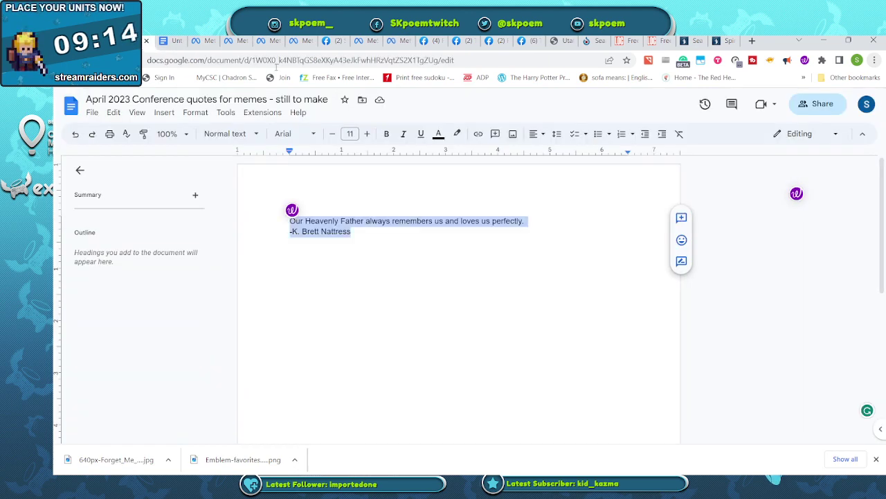
{"action": "left_click_drag", "start_coordinate": [543, 221], "coordinate": [286, 221]}
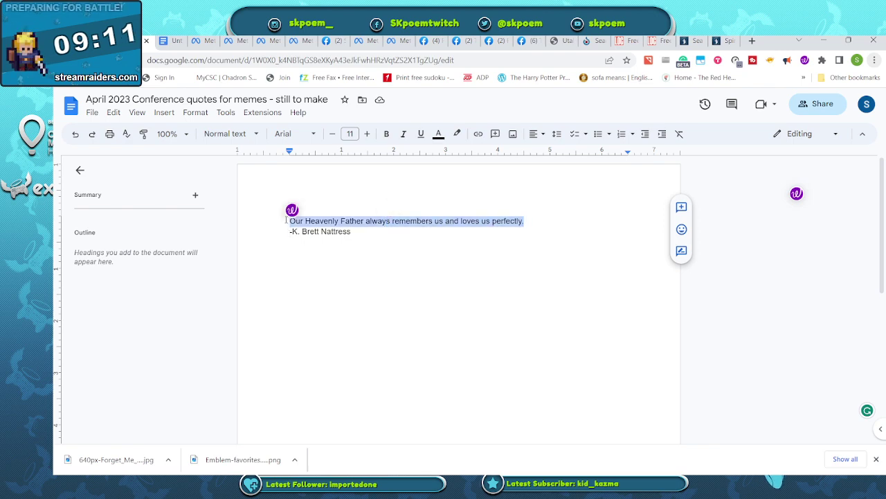
{"action": "key", "text": "BackSpace"}
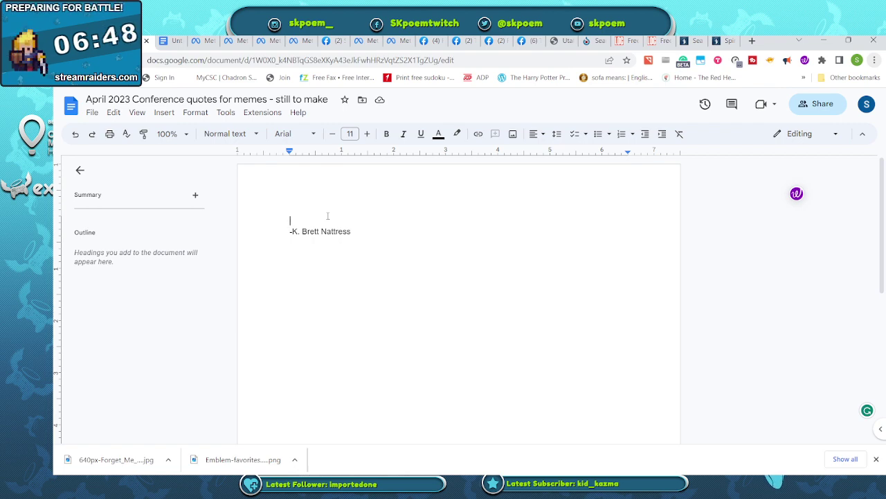
{"action": "left_click", "coordinate": [826, 42]}
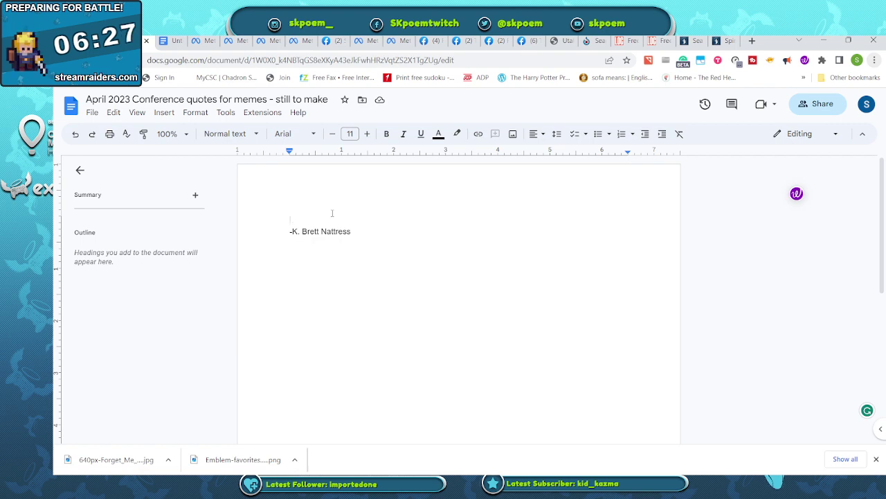
{"action": "type", "text": "Hav"}
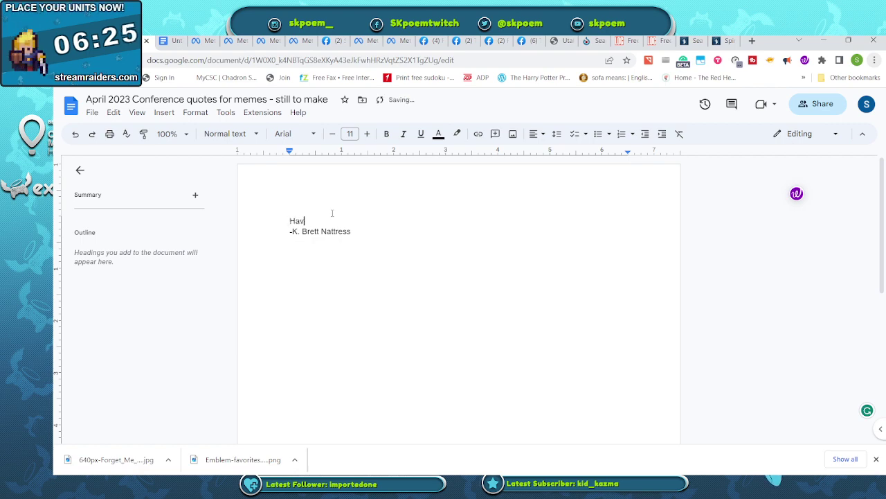
{"action": "type", "text": "e you looked "}
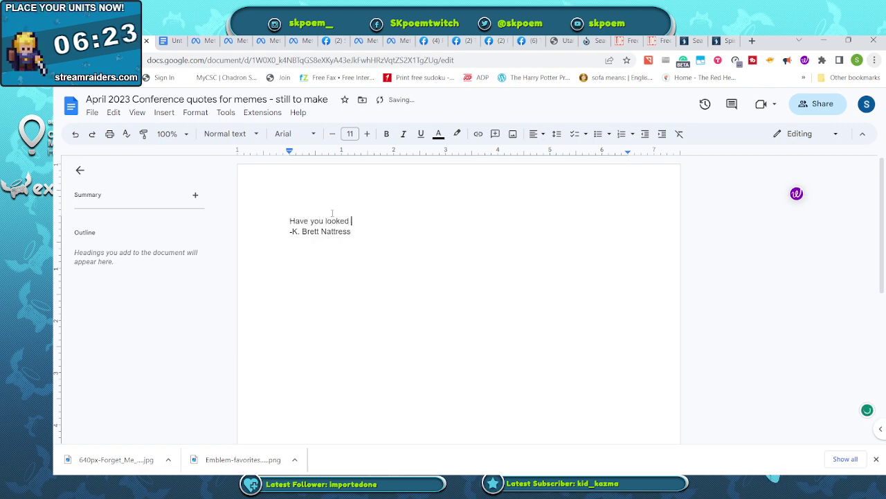
{"action": "type", "text": "in the mirror"}
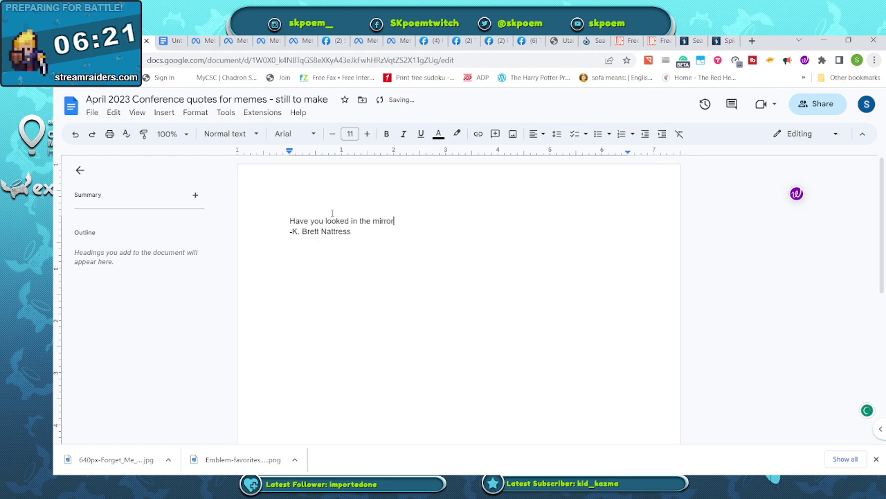
{"action": "type", "text": "? Have "}
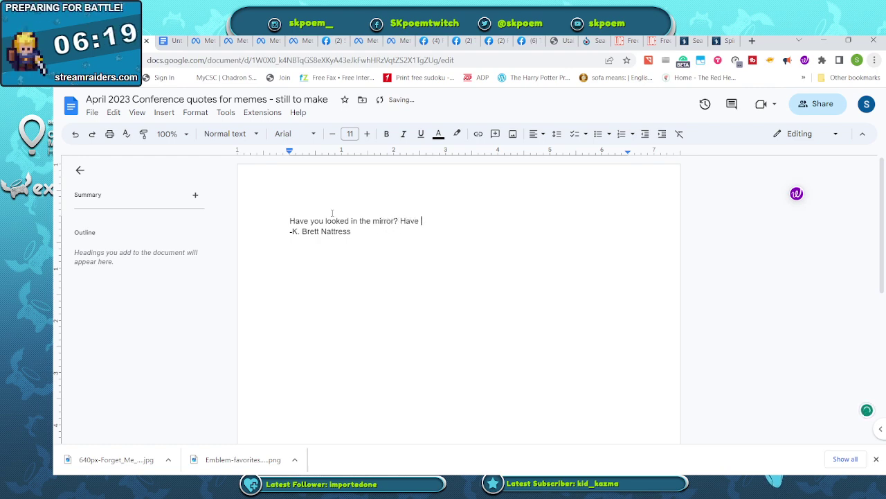
{"action": "type", "text": "you seen your e"}
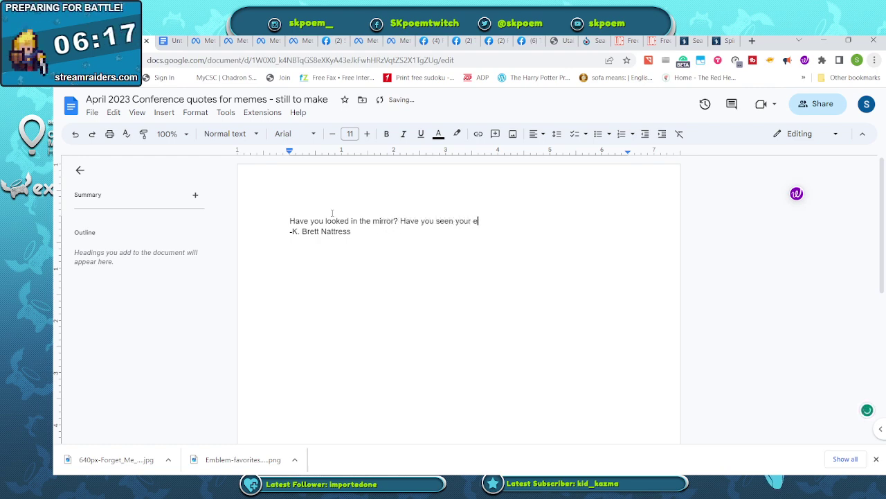
{"action": "type", "text": "yes?"}
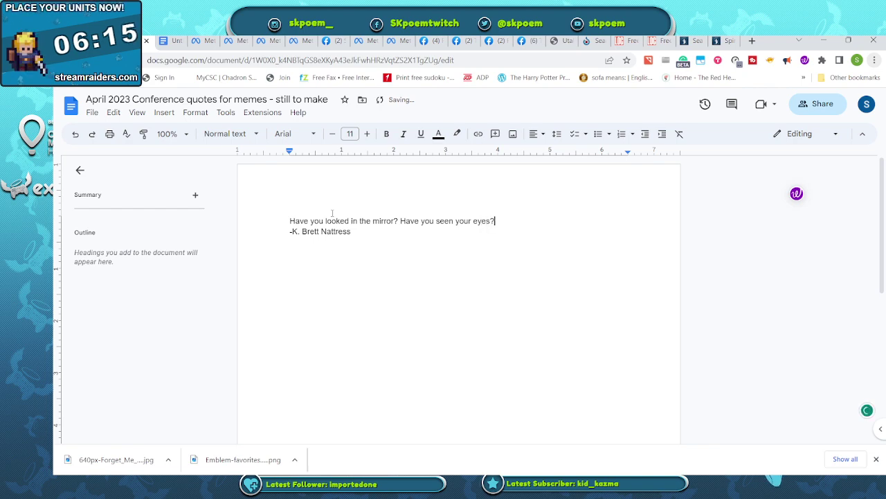
{"action": "left_click_drag", "start_coordinate": [362, 226], "coordinate": [284, 221]}
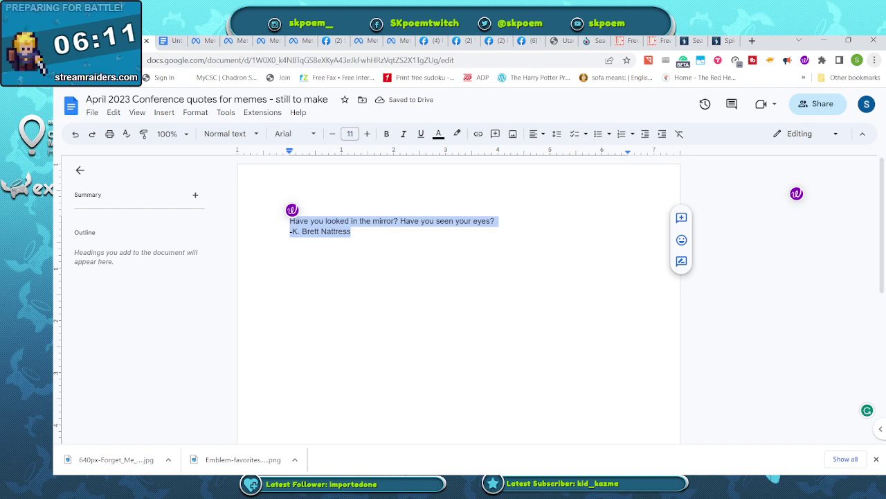
Step: Search Wikimedia Commons for "eyes", look through the images, and open the preview of the gold-framed oval Lover's Eyes miniature
{"action": "left_click", "coordinate": [594, 40]}
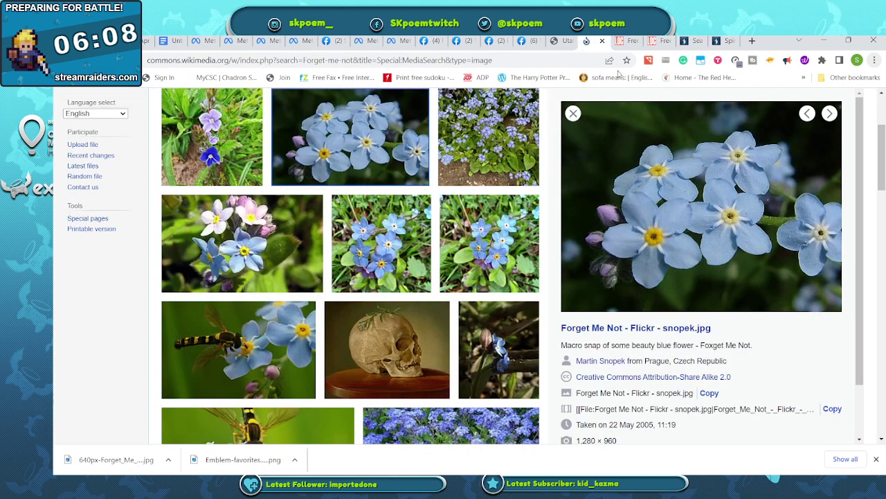
{"action": "left_click", "coordinate": [882, 104]}
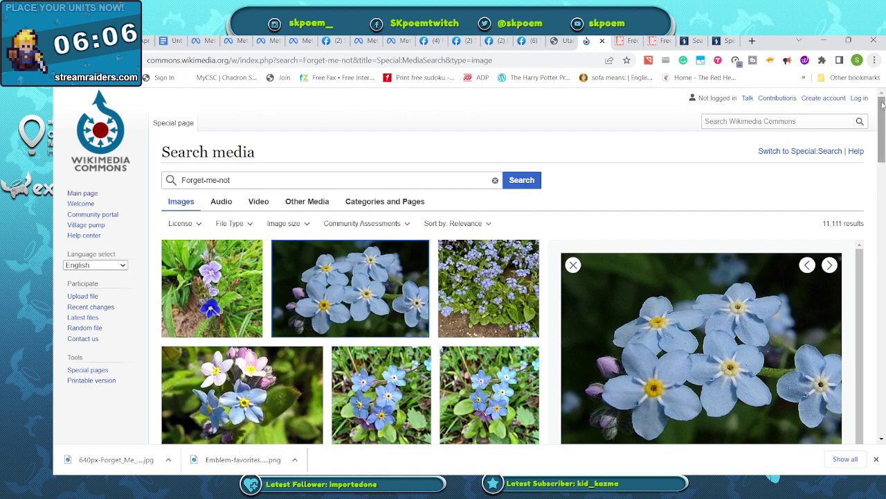
{"action": "left_click", "coordinate": [781, 121]}
{"action": "type", "text": "eyes"}
{"action": "key", "text": "Return"}
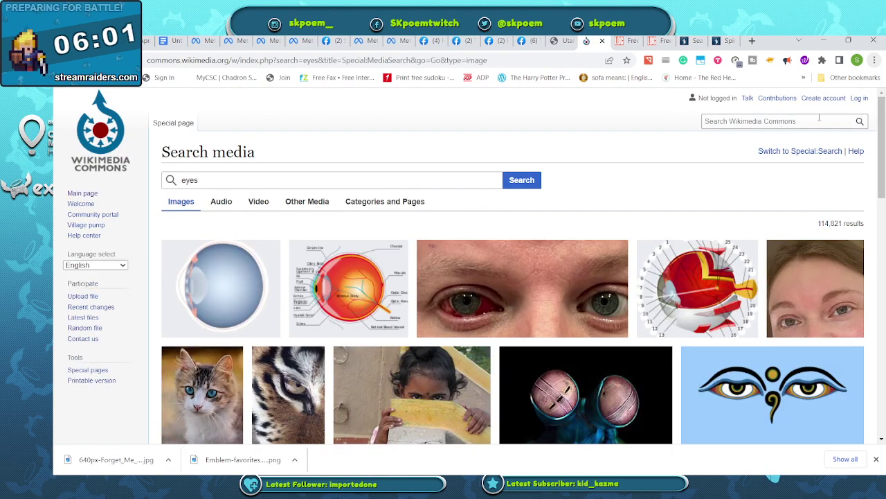
{"action": "left_click_drag", "start_coordinate": [882, 136], "coordinate": [883, 167]}
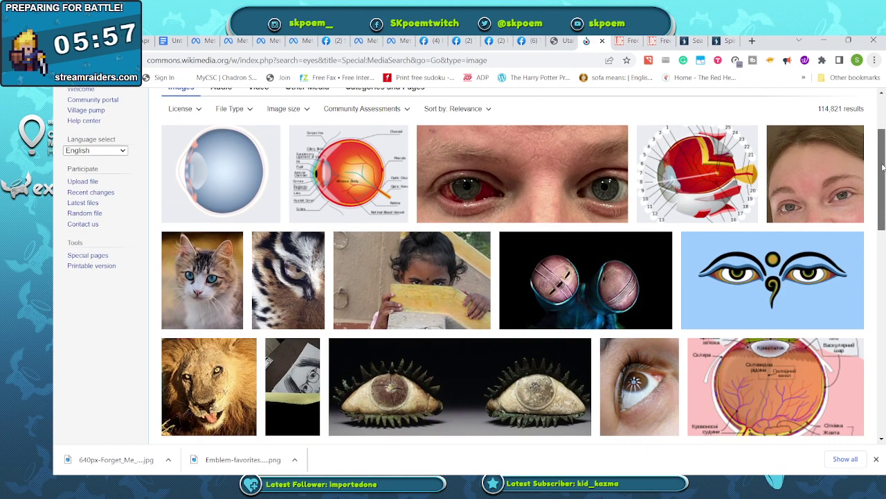
{"action": "left_click_drag", "start_coordinate": [883, 167], "coordinate": [884, 241]}
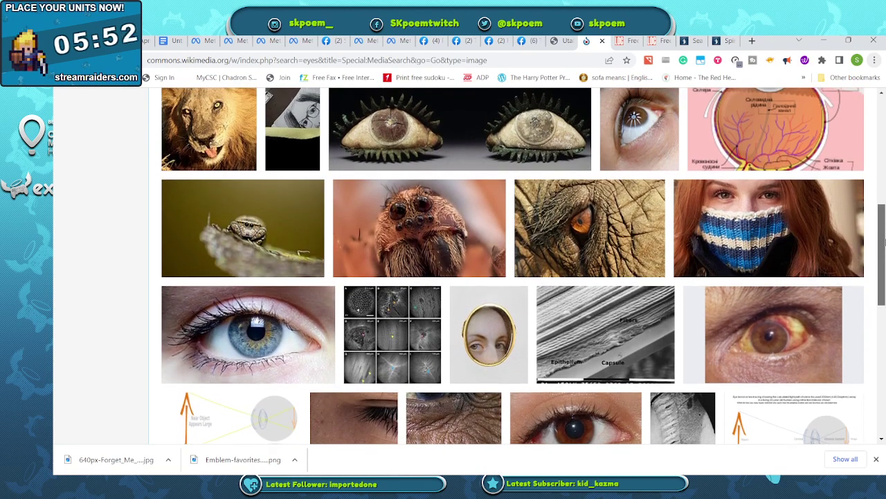
{"action": "left_click", "coordinate": [504, 309]}
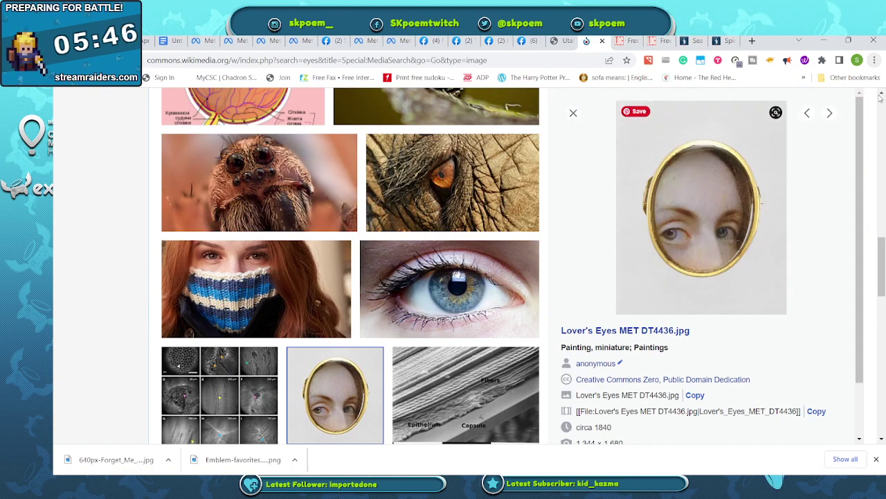
Step: Search Wikimedia Commons for "eyes in mirror" and look through the images for one that suits the quote
{"action": "scroll", "coordinate": [883, 102], "scroll_direction": "up", "scroll_amount": 10}
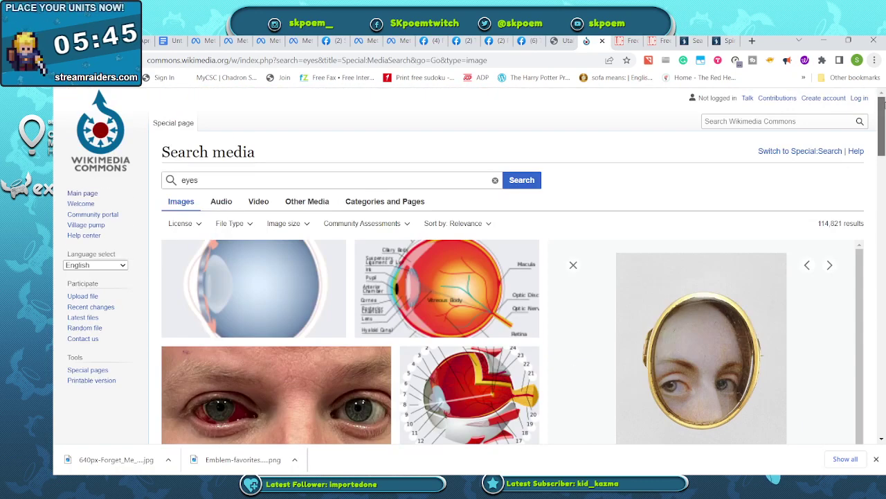
{"action": "left_click", "coordinate": [743, 121]}
{"action": "type", "text": "eye"}
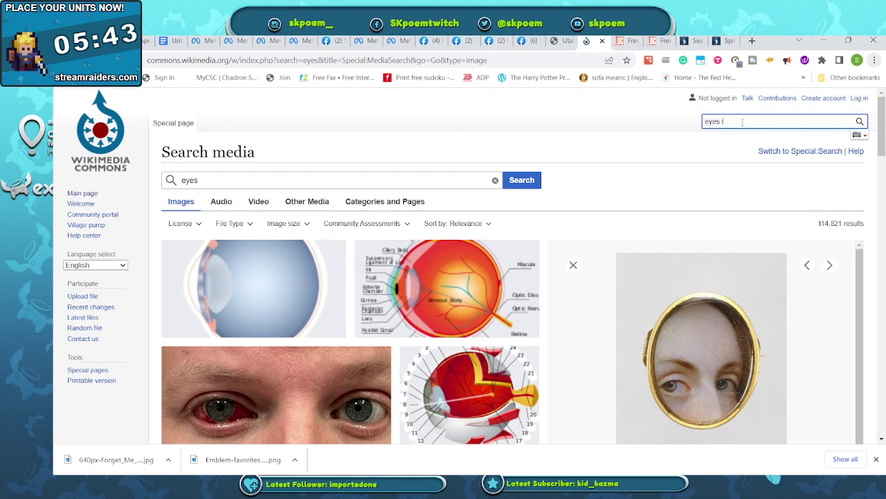
{"action": "type", "text": "s in mirror"}
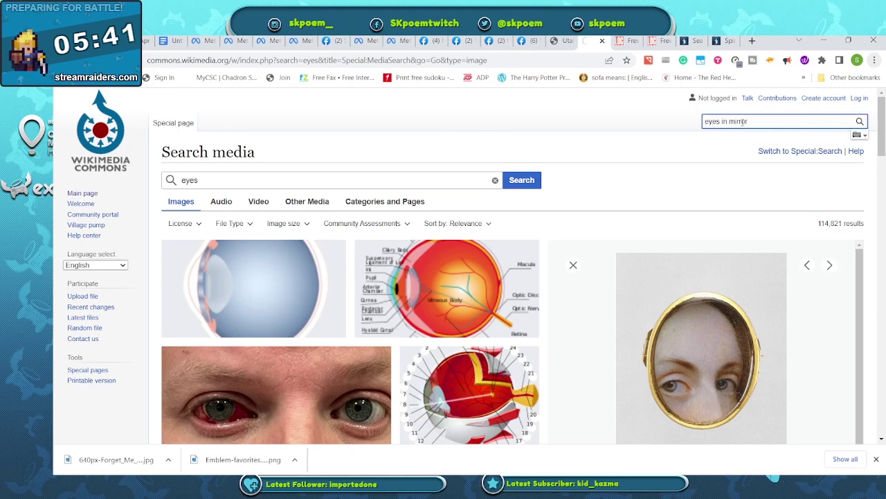
{"action": "key", "text": "Return"}
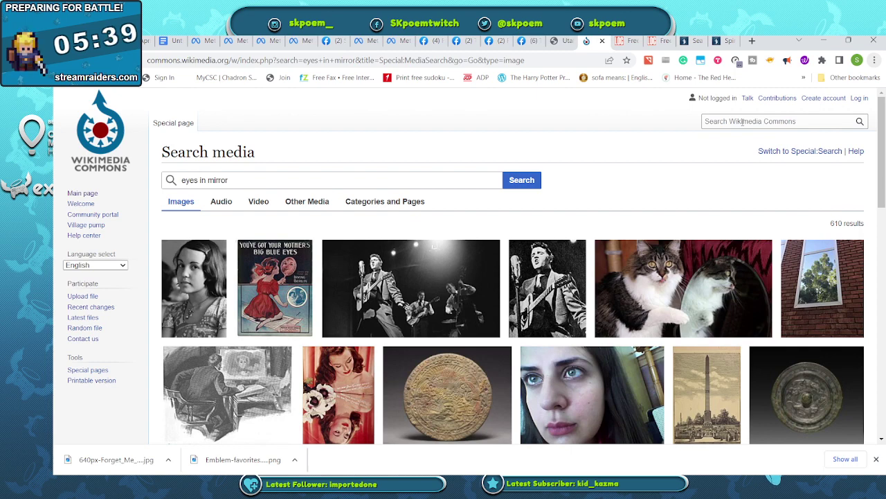
{"action": "left_click_drag", "start_coordinate": [884, 143], "coordinate": [883, 382]}
{"action": "scroll", "coordinate": [883, 383], "scroll_direction": "down", "scroll_amount": 7}
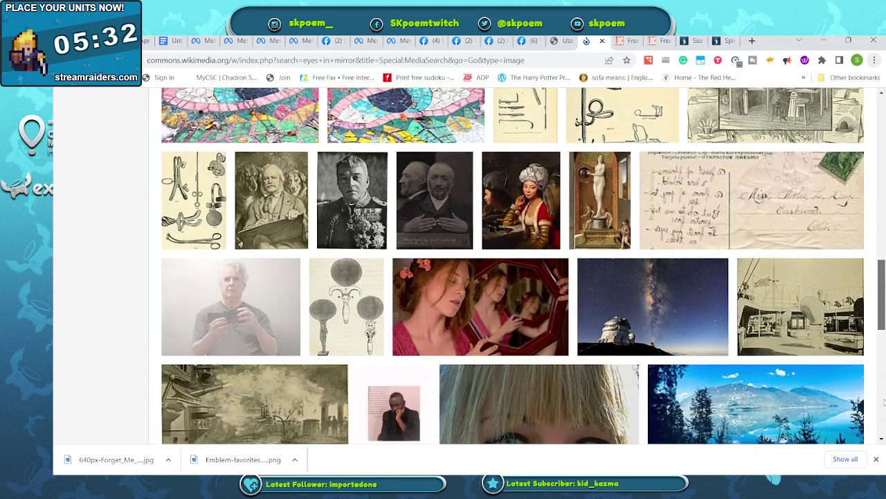
{"action": "scroll", "coordinate": [513, 263], "scroll_direction": "down", "scroll_amount": 2}
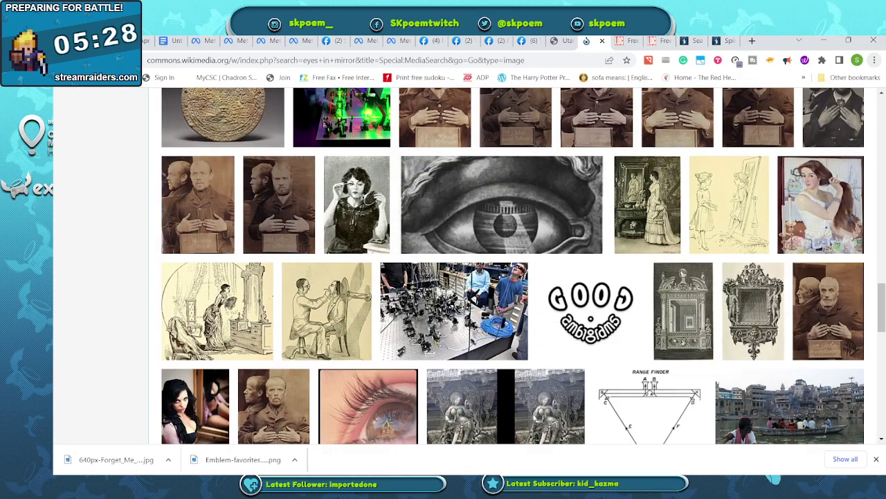
{"action": "left_click_drag", "start_coordinate": [882, 325], "coordinate": [858, 117]}
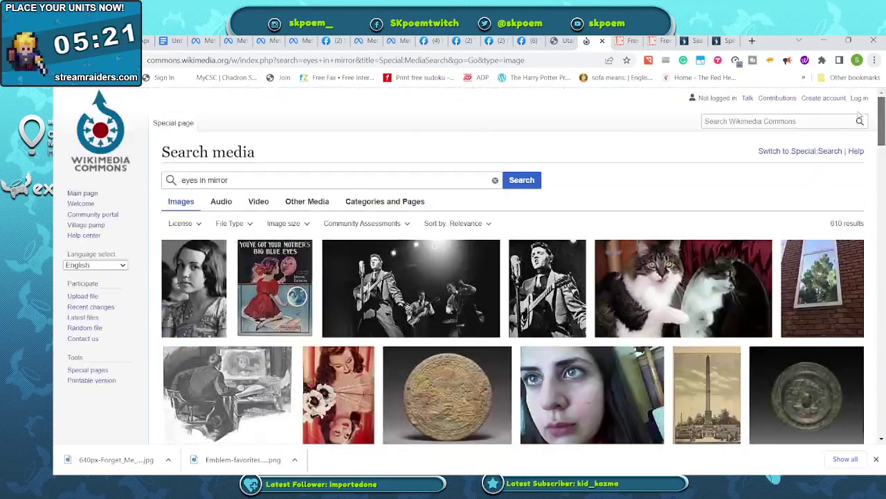
Step: Search Wikimedia Commons for "eyes" again, look through the images, and open the gold-framed oval eye miniature
{"action": "left_click", "coordinate": [750, 120]}
{"action": "type", "text": "eyes"}
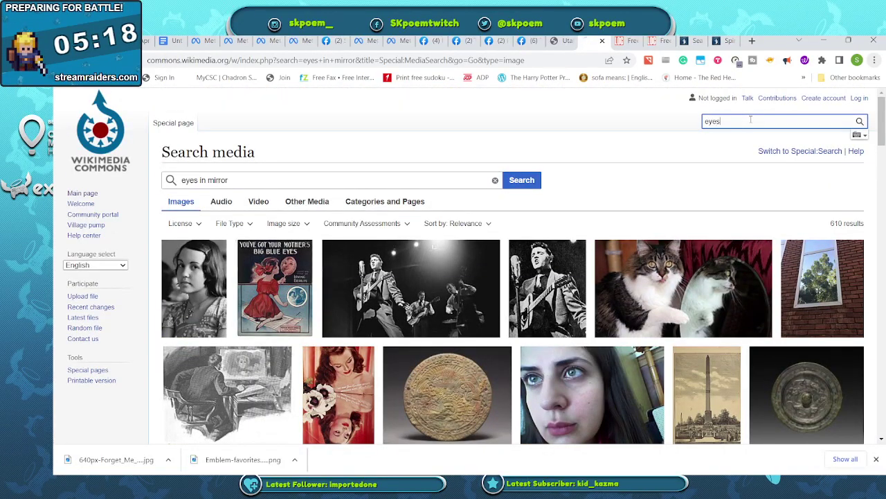
{"action": "key", "text": "Return"}
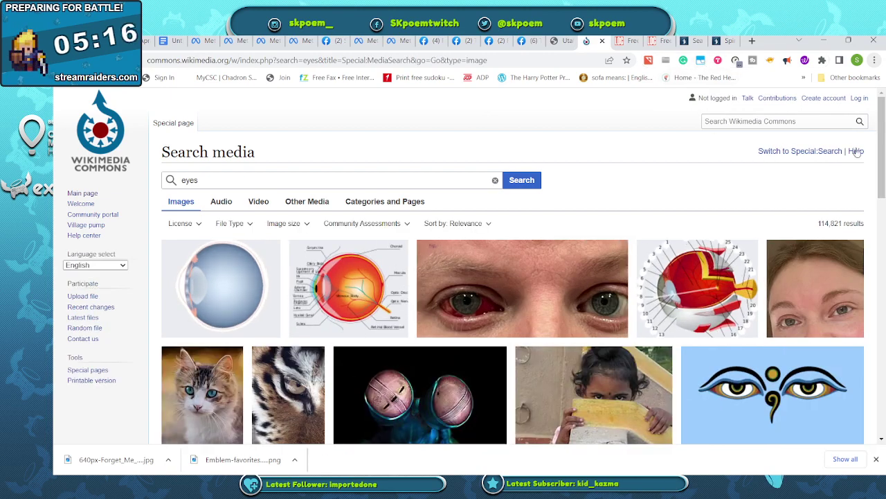
{"action": "left_click_drag", "start_coordinate": [880, 131], "coordinate": [881, 274]}
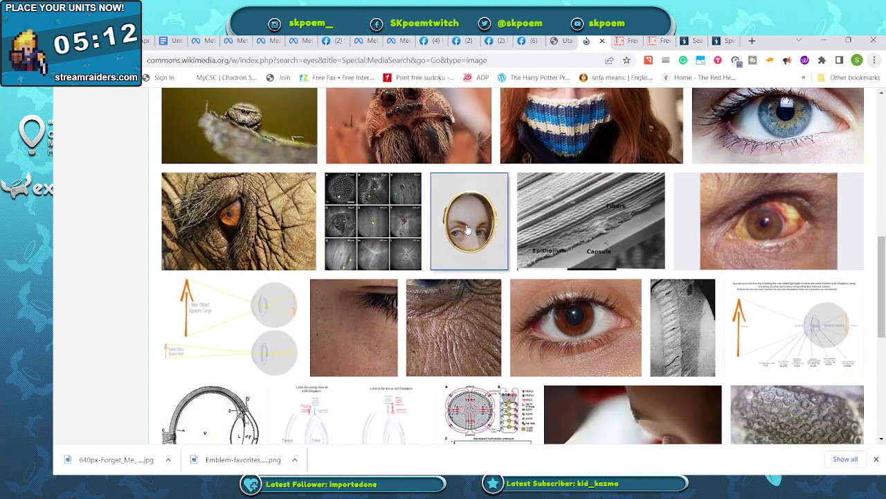
{"action": "left_click", "coordinate": [470, 232]}
Step: On the Church website, search the images for "eyes in mirror" and download the picture of a woman's eye in a round hand mirror
{"action": "left_click", "coordinate": [688, 40]}
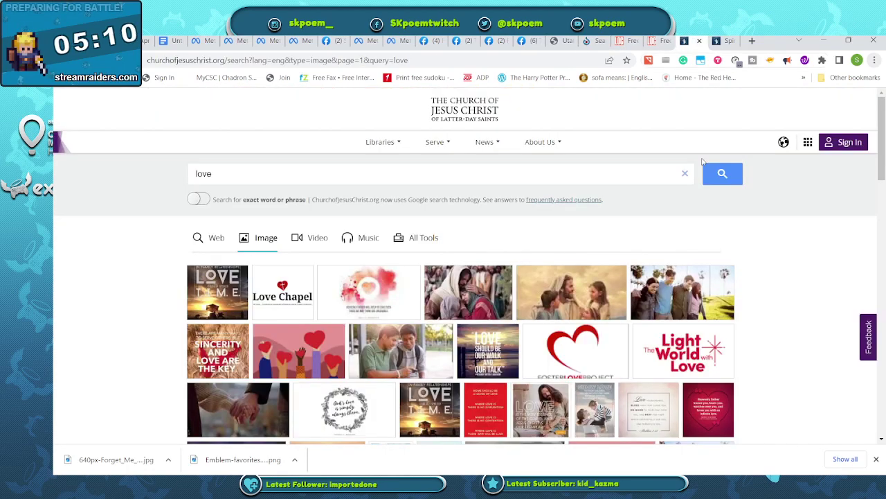
{"action": "double_click", "coordinate": [317, 179]}
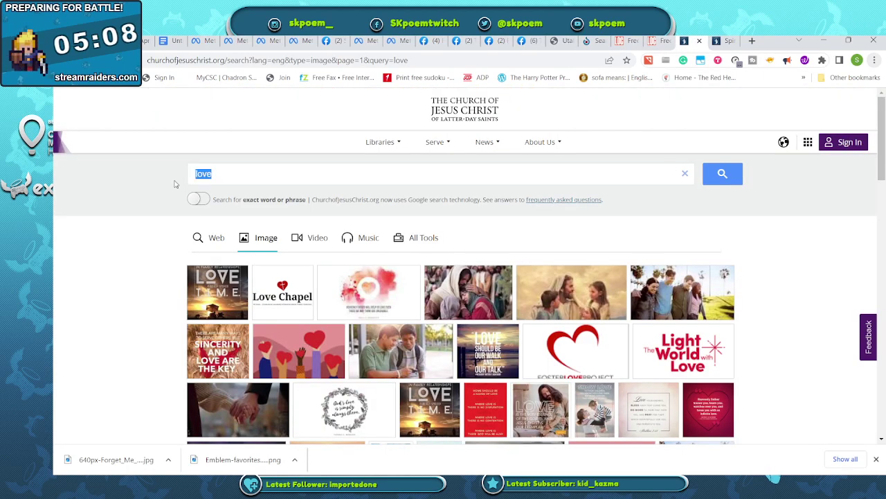
{"action": "type", "text": "eyes "}
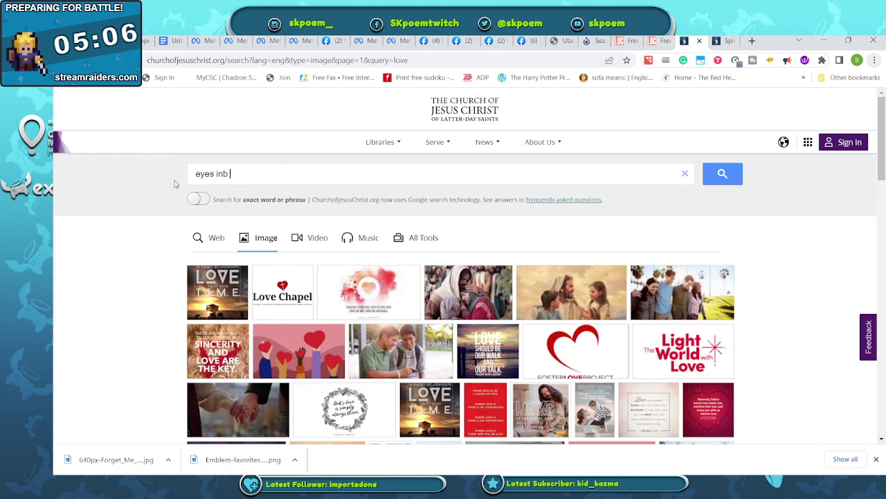
{"action": "type", "text": "in mirror"}
{"action": "key", "text": "Return"}
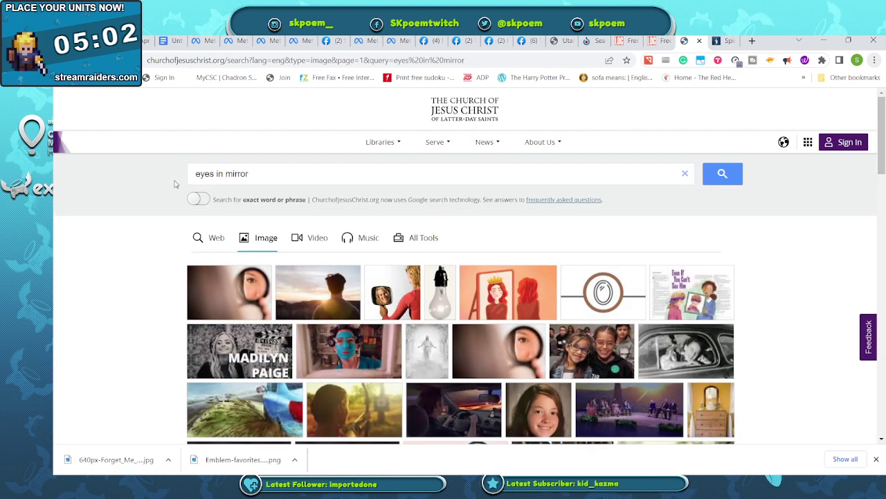
{"action": "left_click", "coordinate": [235, 286]}
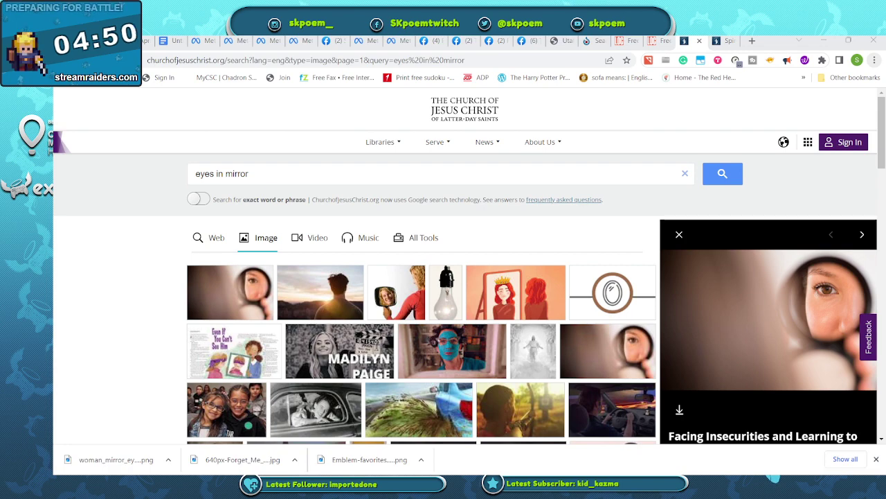
Step: In Krita, open the mirror picture and add "Have you looked in the mirror? Have you seen your eyes?" with the speaker's name as five blue lines
{"action": "key", "text": "alt+Tab"}
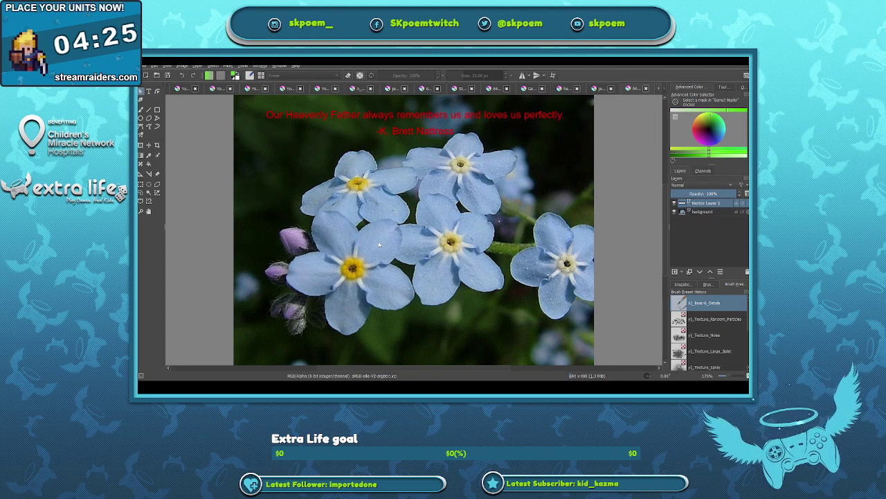
{"action": "key", "text": "ctrl+Tab"}
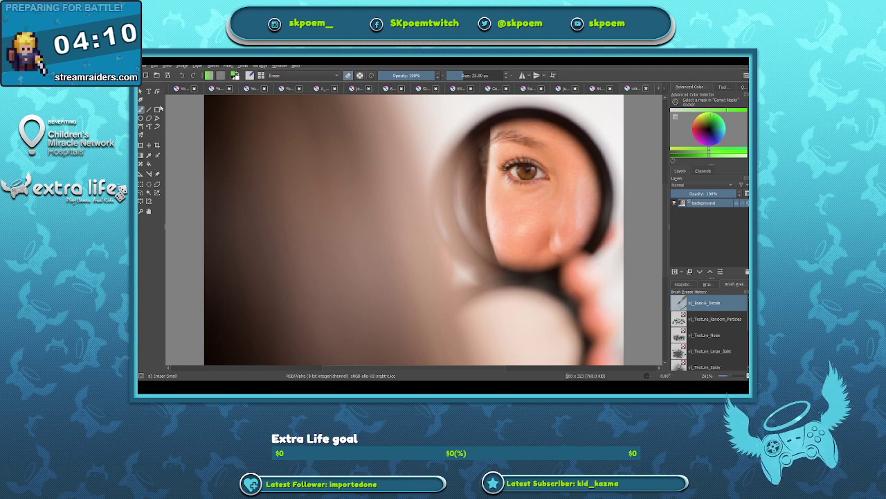
{"action": "left_click", "coordinate": [148, 92]}
{"action": "left_click_drag", "start_coordinate": [229, 108], "coordinate": [427, 352]}
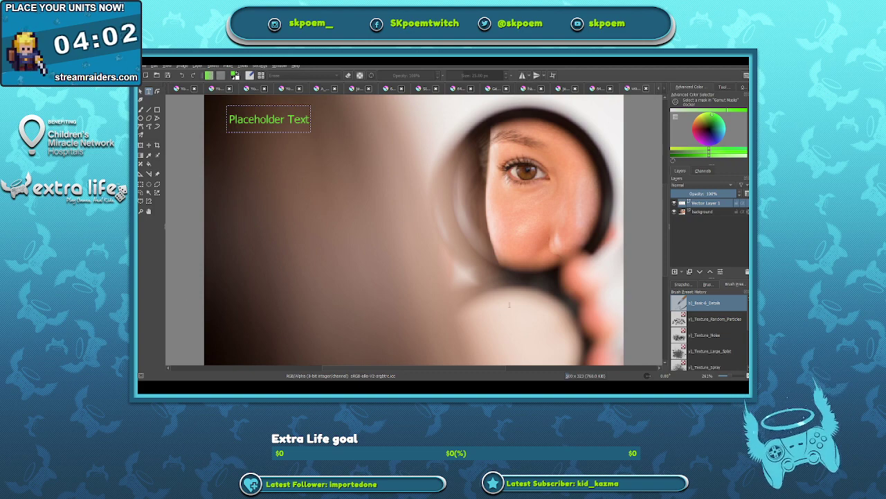
{"action": "type", "text": "Have you looked in the mirror? Have you seen your eyes? -K. Brett Nattress"}
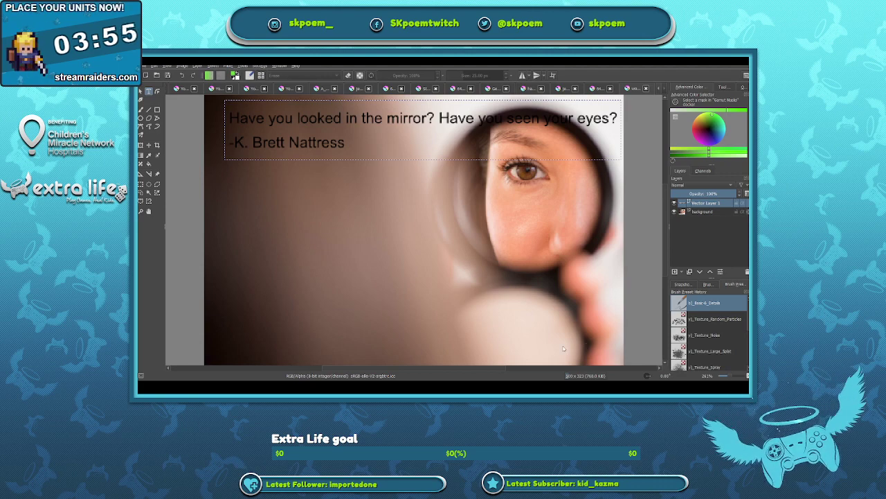
{"action": "key", "text": "Return"}
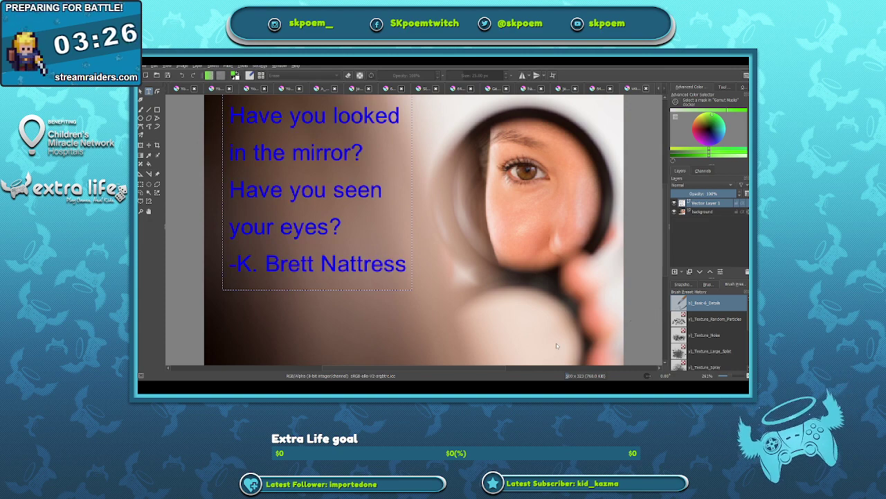
Step: Move the quote text slightly down and to the right on the blurred area beside the mirror, and save the picture
{"action": "left_click", "coordinate": [320, 227]}
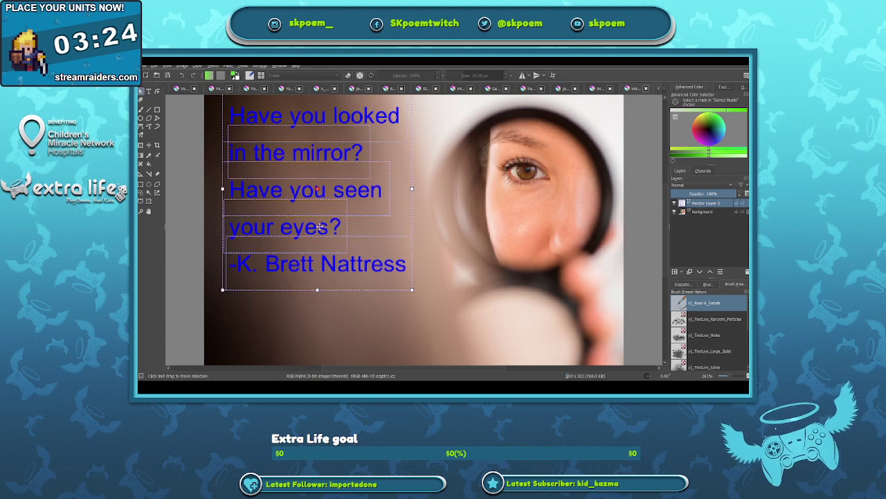
{"action": "left_click_drag", "start_coordinate": [297, 195], "coordinate": [316, 221]}
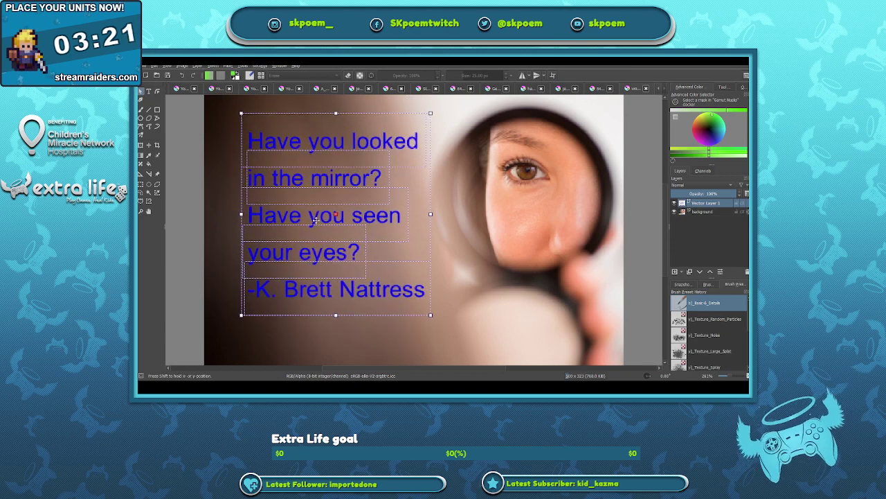
{"action": "left_click", "coordinate": [351, 333]}
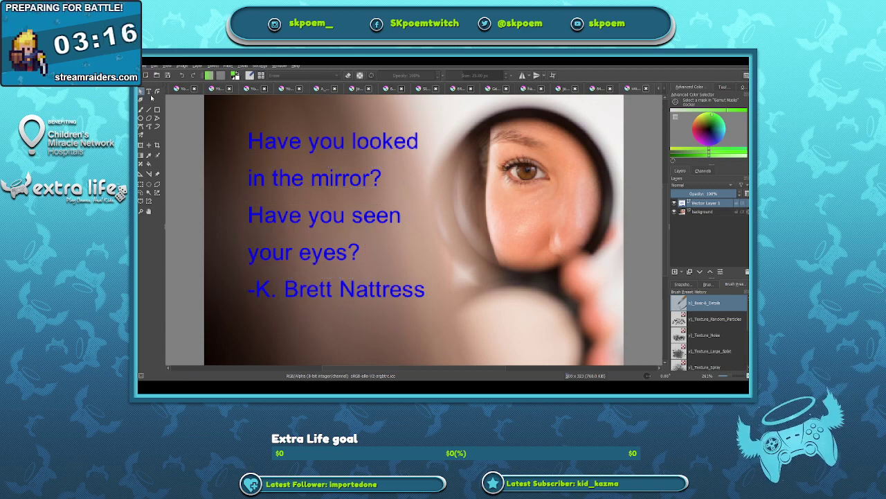
{"action": "key", "text": "ctrl+s"}
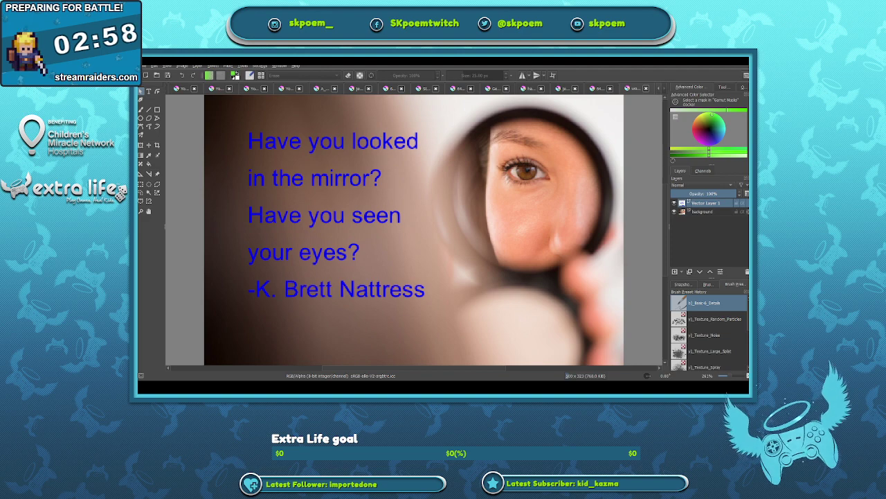
Step: In Google Docs, replace the mirror quote with the next speaker's name after a dash, leaving an empty line above it for the quote
{"action": "key", "text": "alt+Tab"}
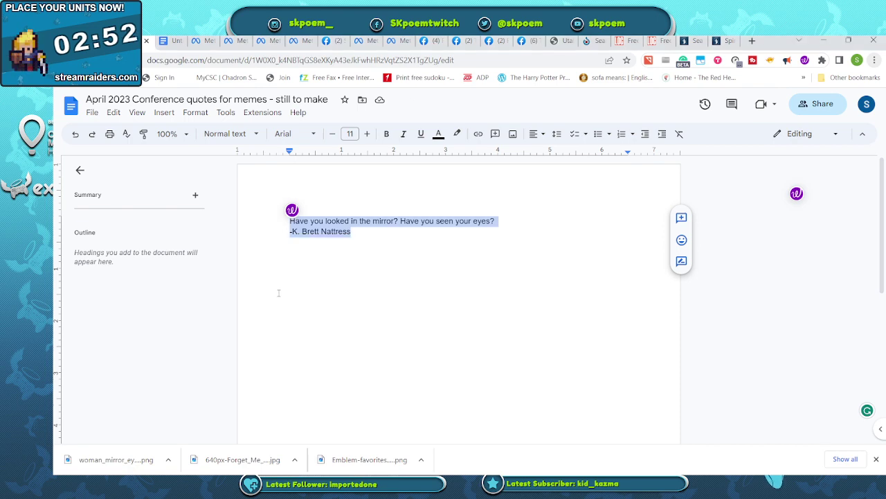
{"action": "key", "text": "BackSpace"}
{"action": "type", "text": "-Juan "}
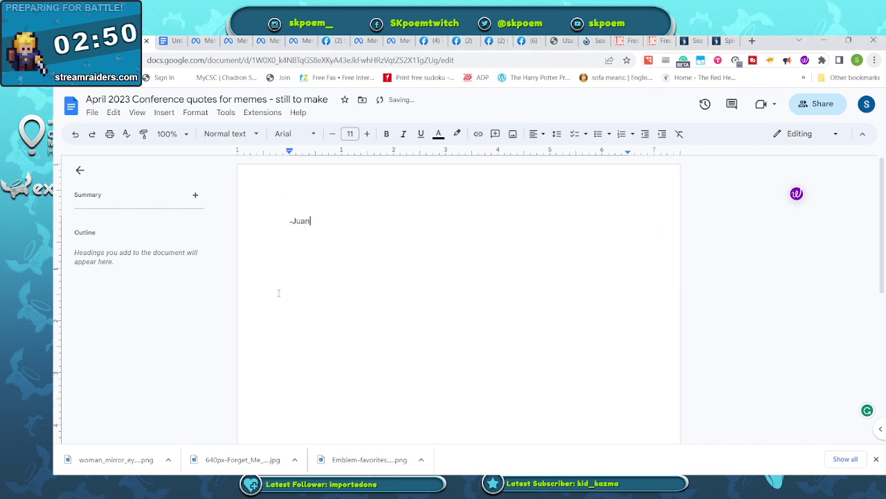
{"action": "type", "text": "A. "}
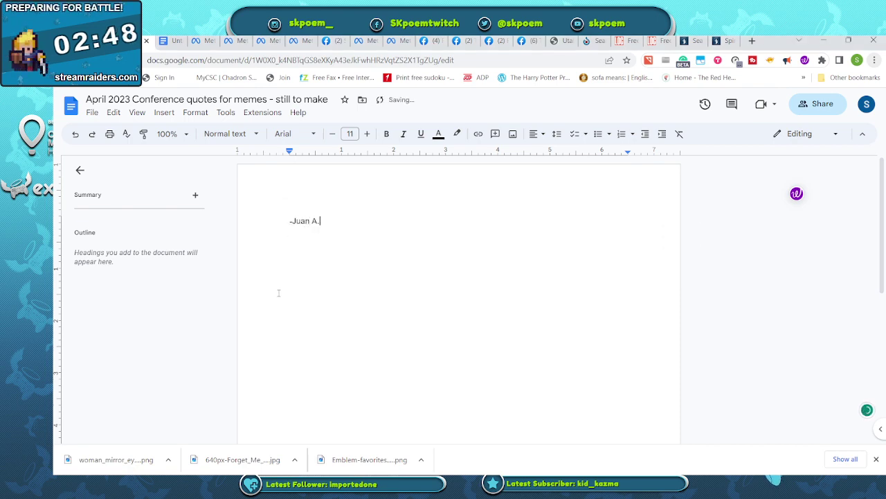
{"action": "type", "text": "Uceda"}
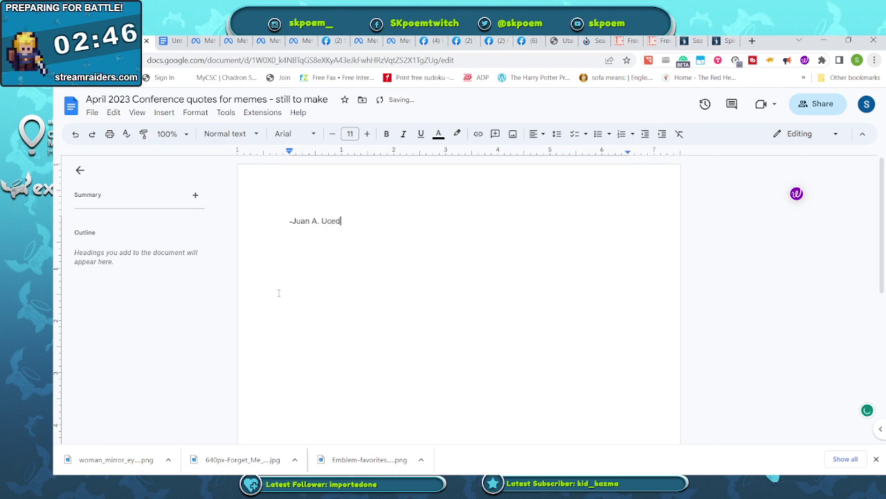
{"action": "left_click", "coordinate": [289, 220]}
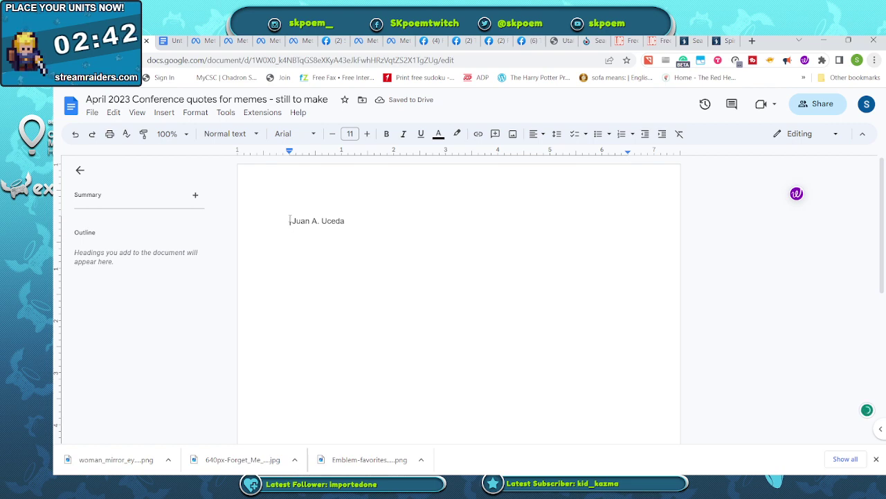
{"action": "key", "text": "Return"}
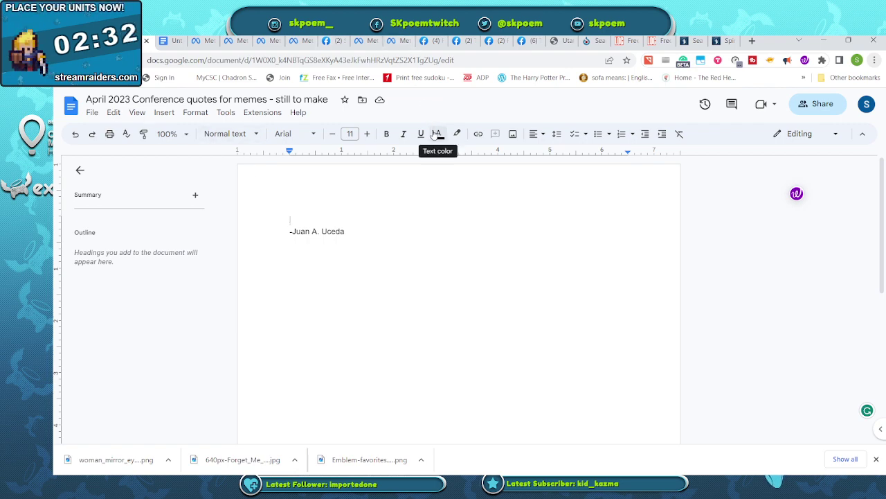
Step: In Meta Business Suite, create a post with the finished mirror picture for only the serving.jesus.christ Instagram account and publish it
{"action": "left_click", "coordinate": [396, 41]}
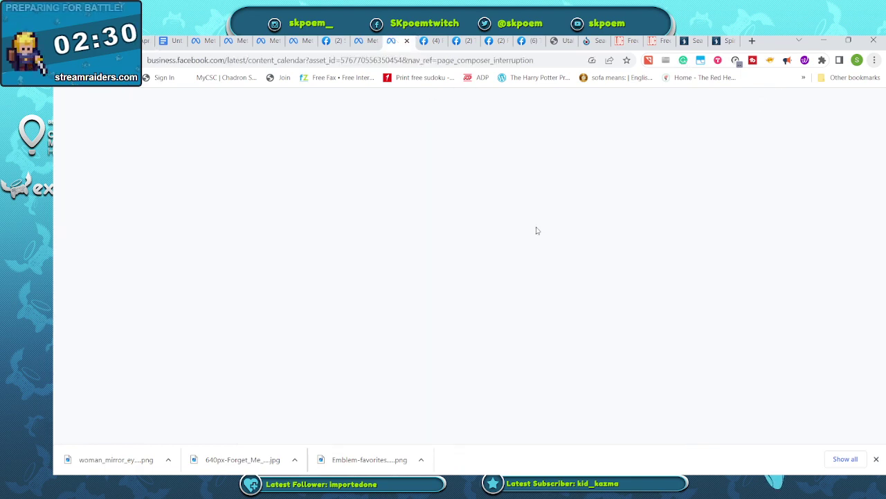
{"action": "left_click", "coordinate": [665, 419]}
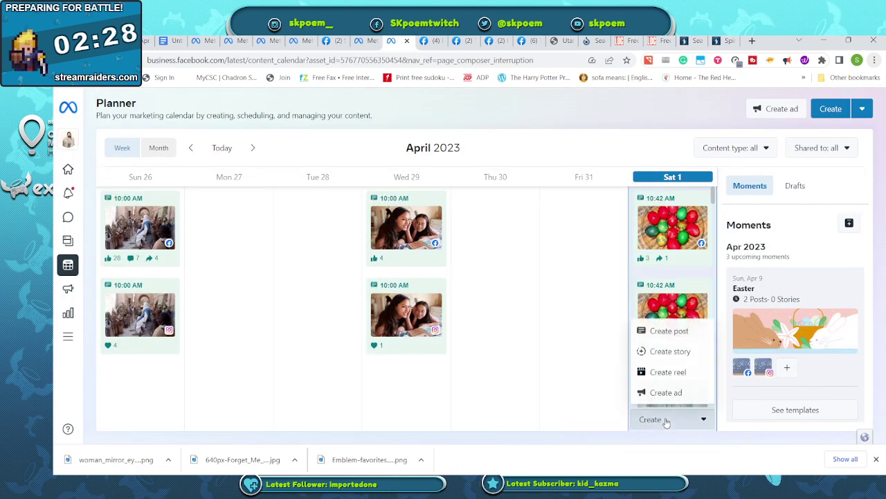
{"action": "left_click", "coordinate": [677, 336]}
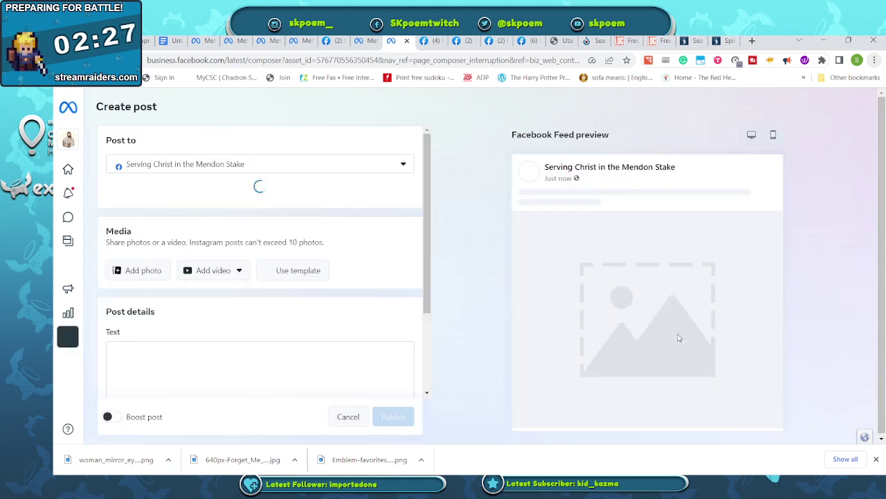
{"action": "left_click", "coordinate": [152, 164]}
{"action": "left_click", "coordinate": [118, 209]}
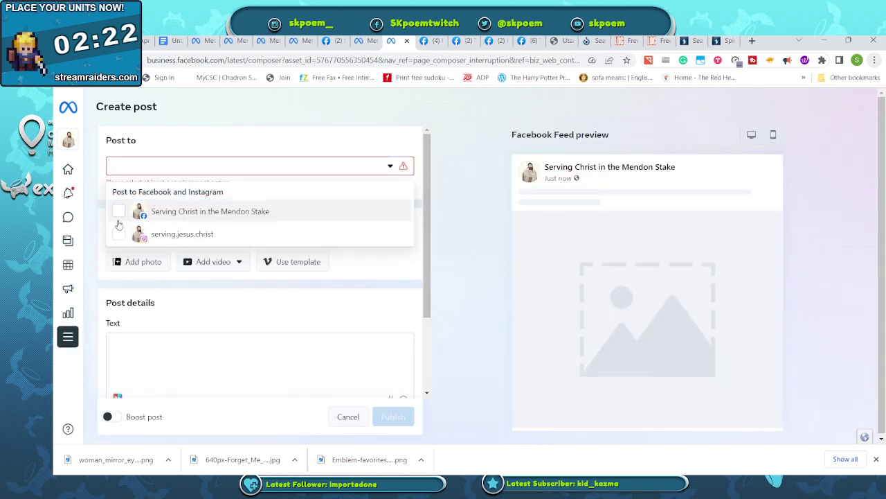
{"action": "left_click", "coordinate": [119, 234]}
{"action": "left_click", "coordinate": [201, 313]}
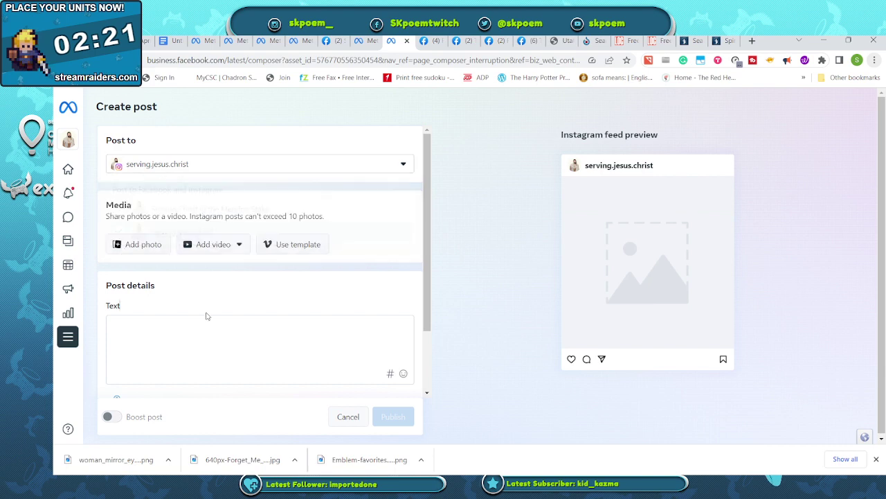
{"action": "left_click", "coordinate": [137, 249]}
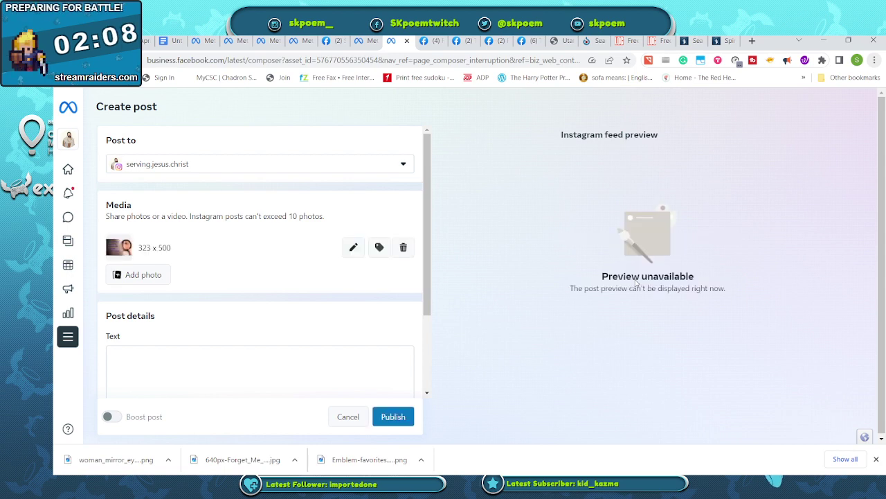
{"action": "left_click", "coordinate": [393, 417]}
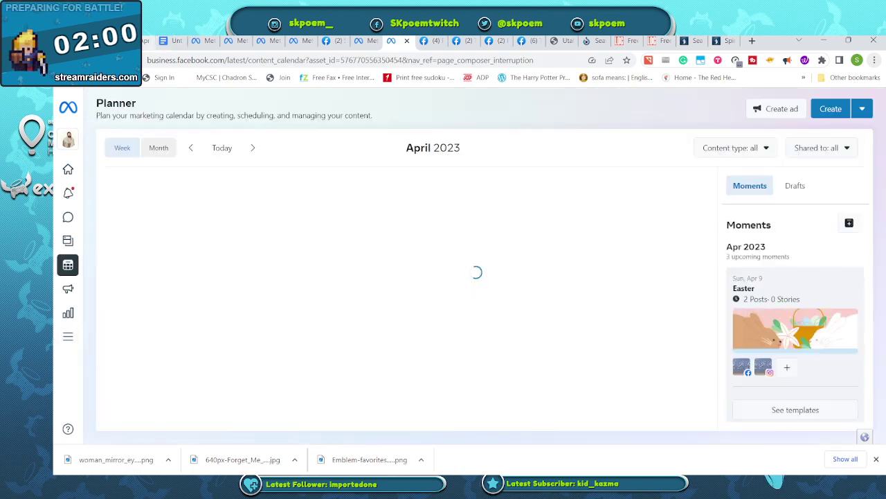
Step: Switch to Stream Raiders, ready the Downtown battle early, place a spell at the captain's unit, and start the battle
{"action": "key", "text": "ctrl+1"}
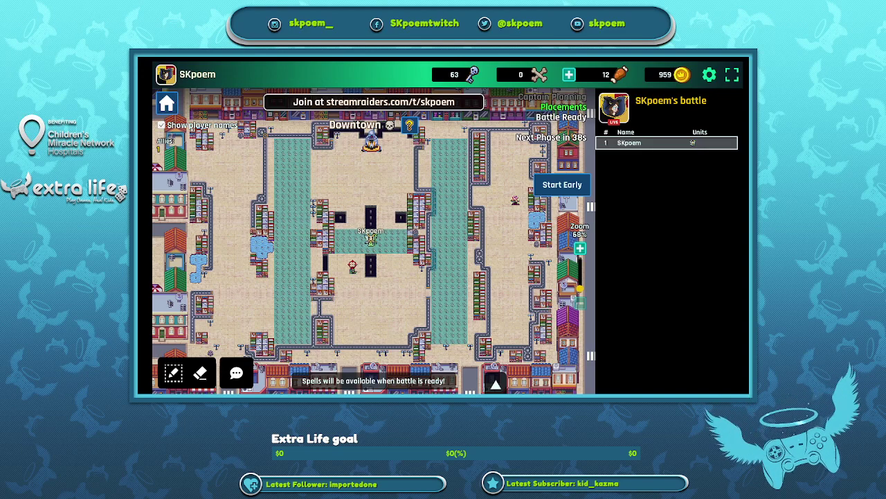
{"action": "left_click", "coordinate": [558, 189]}
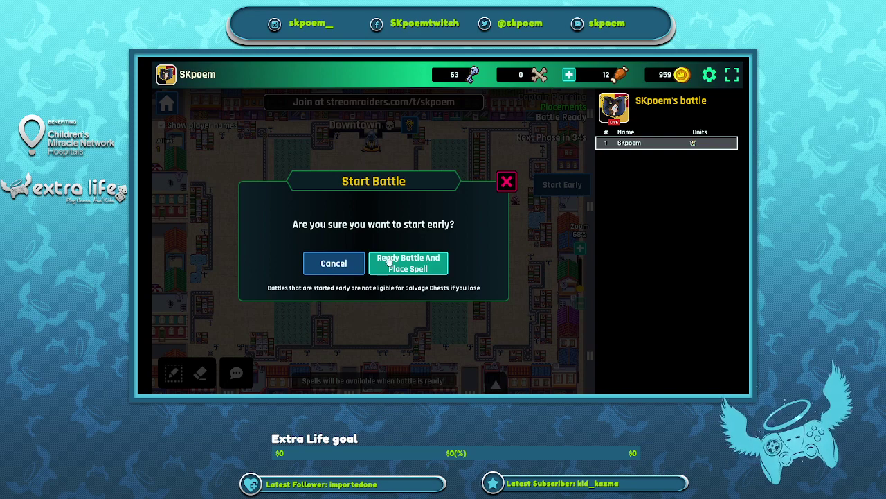
{"action": "left_click", "coordinate": [398, 267]}
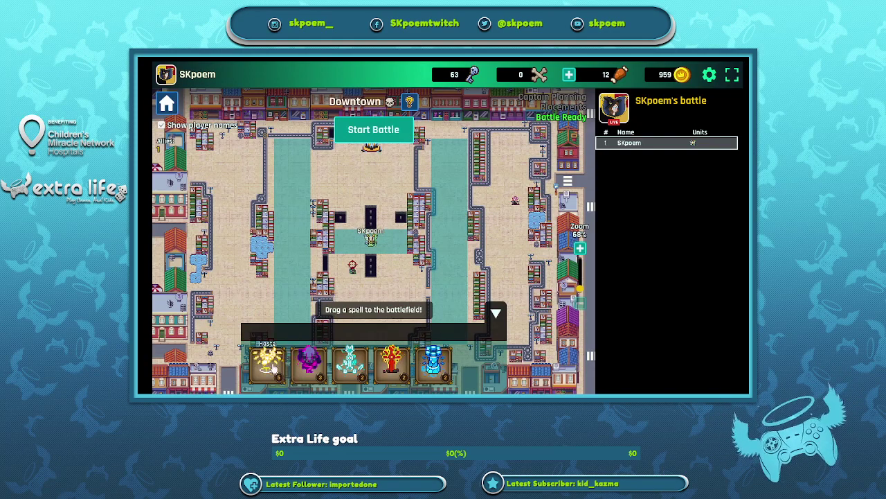
{"action": "left_click_drag", "start_coordinate": [309, 356], "coordinate": [366, 254]}
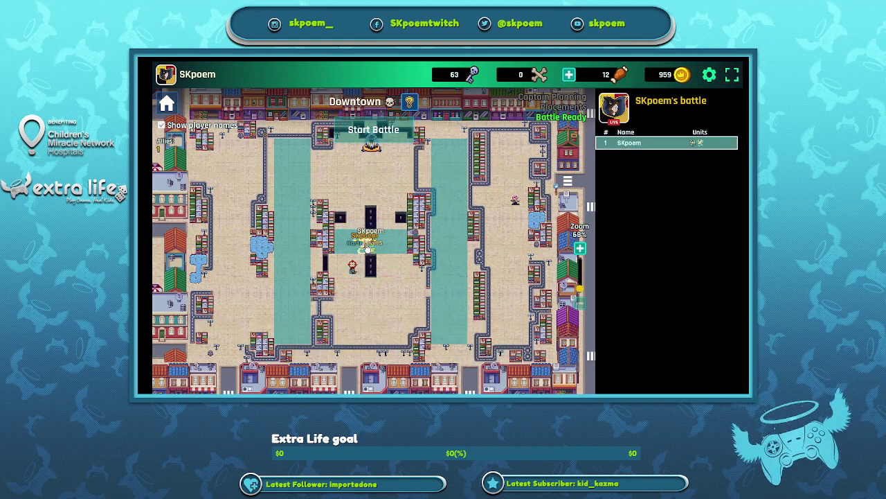
{"action": "left_click", "coordinate": [385, 134]}
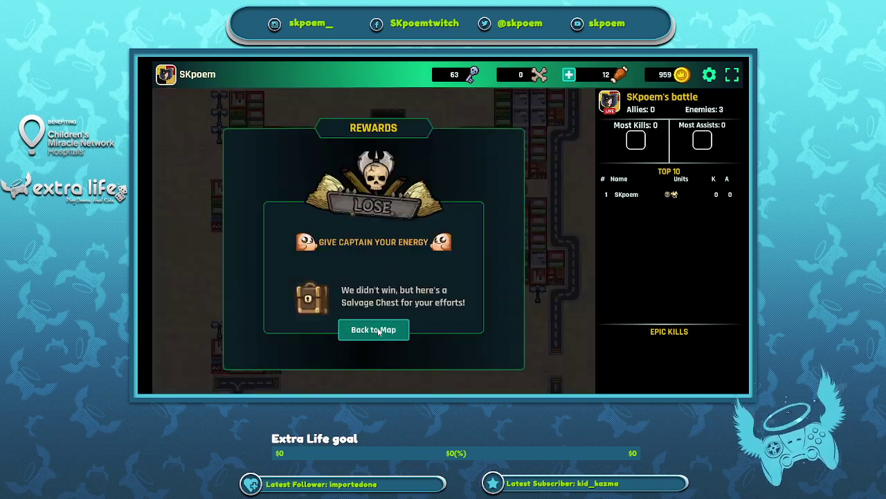
Step: Return to the map from the battle rewards and start a new map, confirming the chapter restart
{"action": "left_click", "coordinate": [379, 331]}
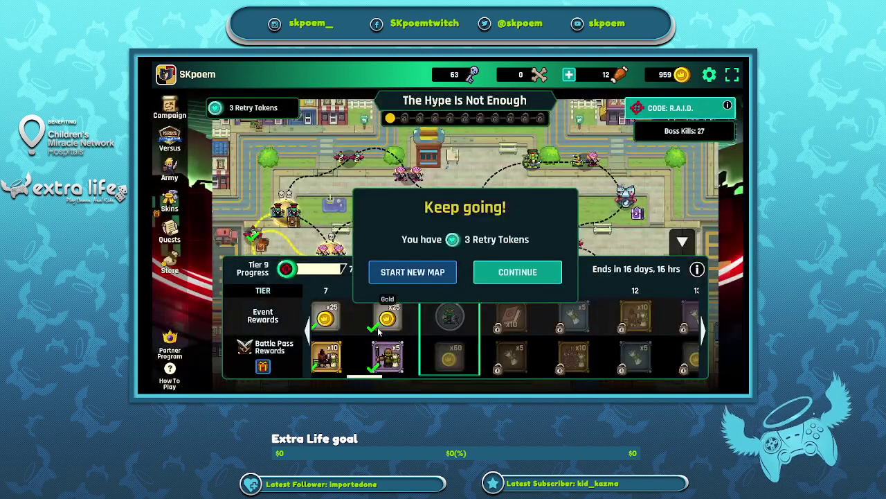
{"action": "left_click", "coordinate": [425, 274]}
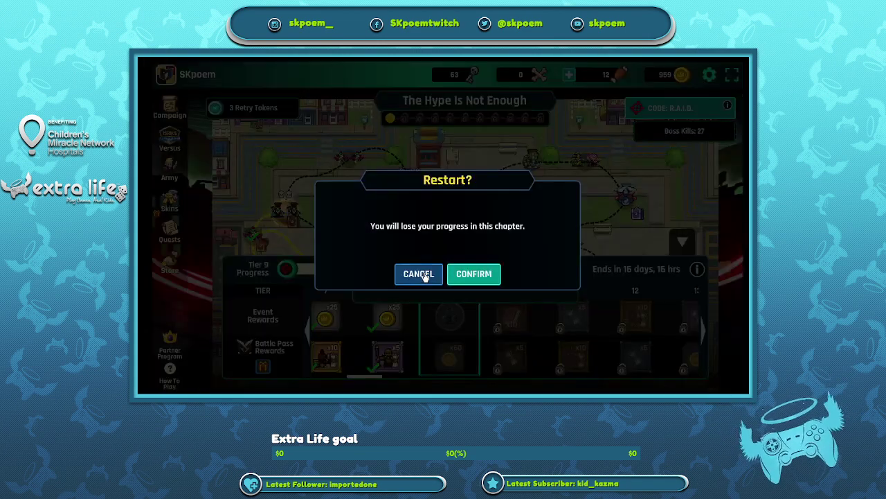
{"action": "left_click", "coordinate": [483, 281]}
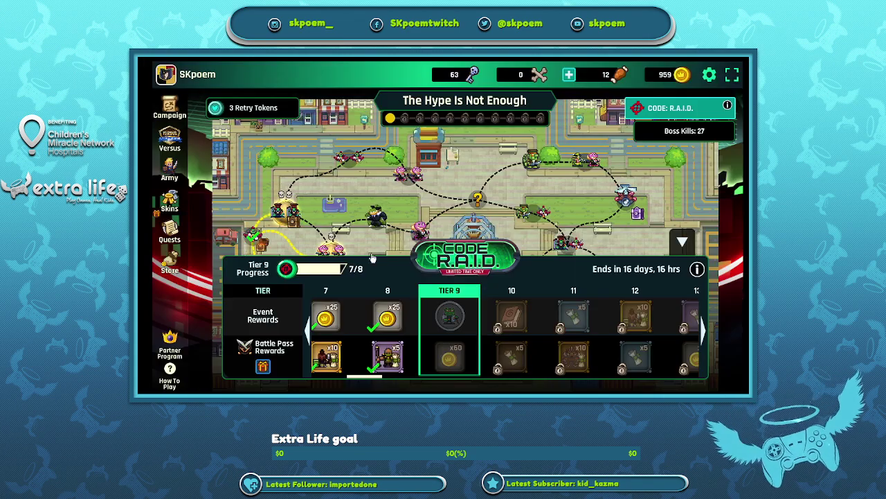
Step: Start the Park battle and place the Gold Nutcracker Centurion as captain unit in the western placement zone, near its edge facing the ponds
{"action": "left_click", "coordinate": [681, 240]}
{"action": "left_click", "coordinate": [249, 236]}
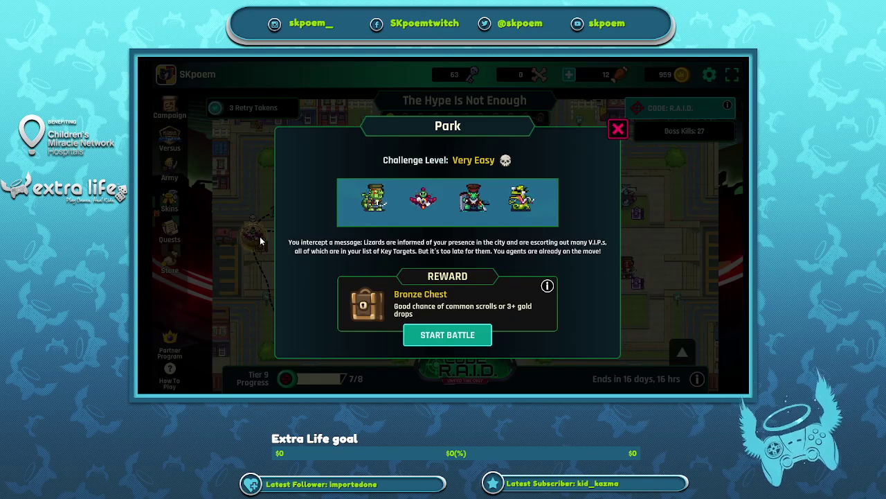
{"action": "left_click", "coordinate": [428, 334]}
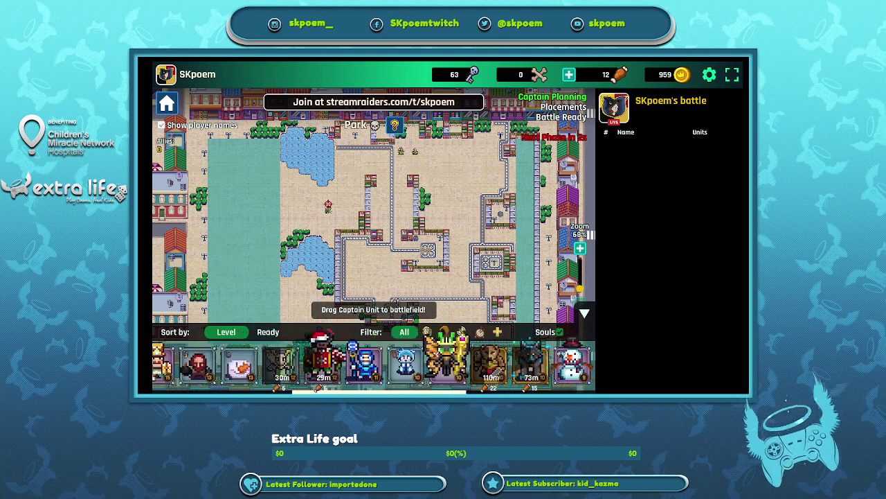
{"action": "left_click_drag", "start_coordinate": [390, 394], "coordinate": [556, 390]}
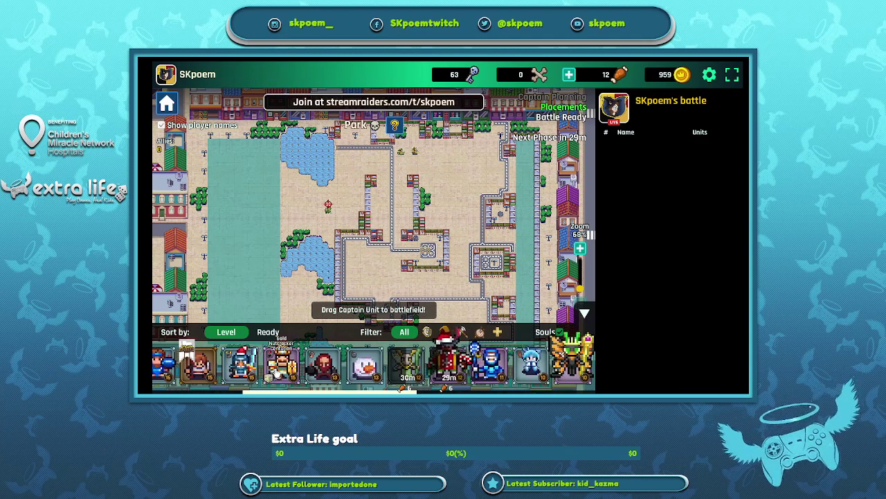
{"action": "left_click_drag", "start_coordinate": [275, 371], "coordinate": [268, 209]}
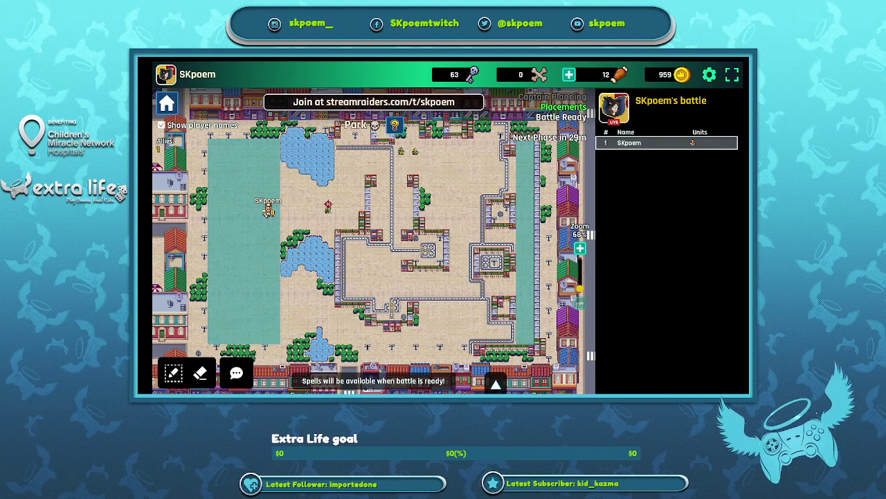
Step: In Google Docs, write "You always minister to them, care for them, and love them one by one." above the speaker's name and copy both lines
{"action": "key", "text": "alt+Tab"}
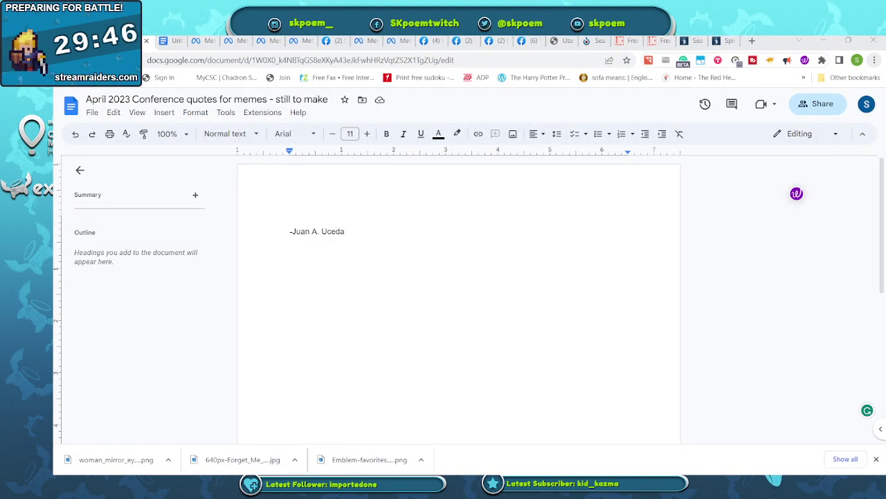
{"action": "left_click", "coordinate": [283, 294]}
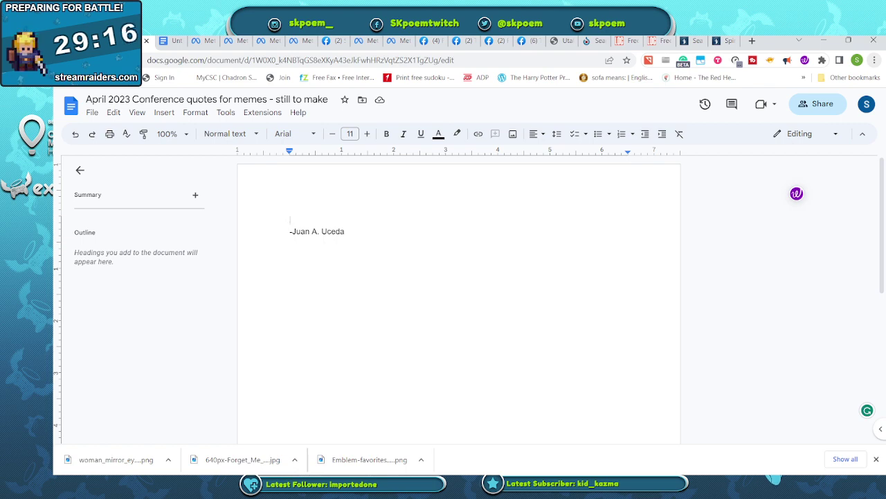
{"action": "type", "text": "You "}
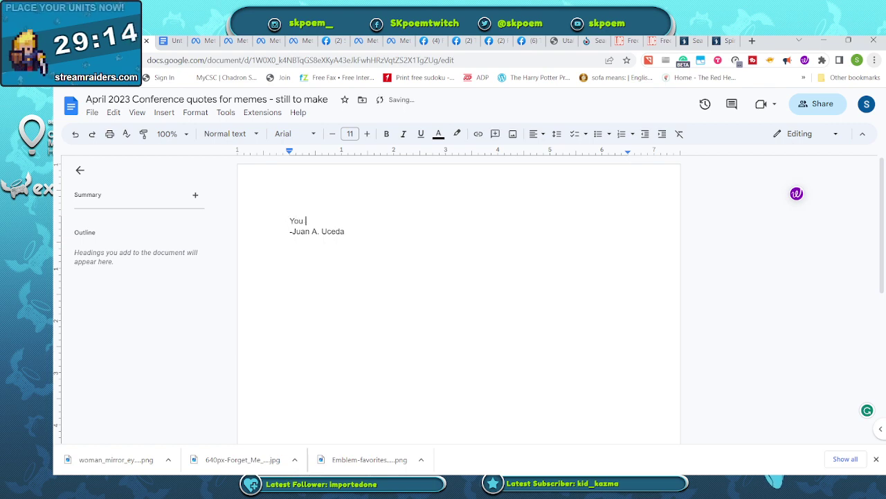
{"action": "type", "text": "always min"}
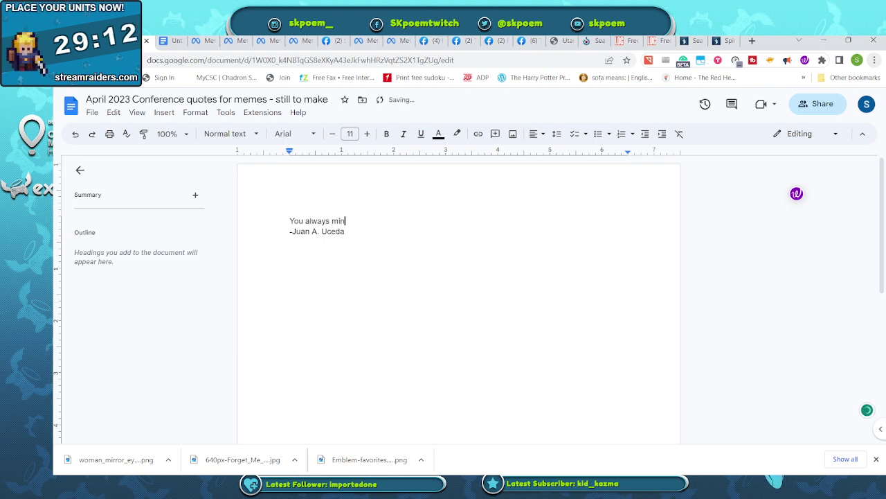
{"action": "type", "text": "ister to the"}
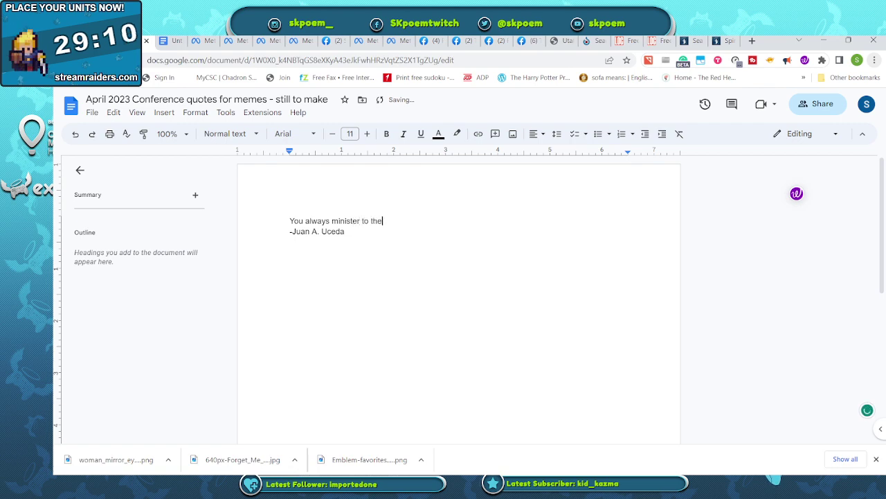
{"action": "type", "text": "m, care for "}
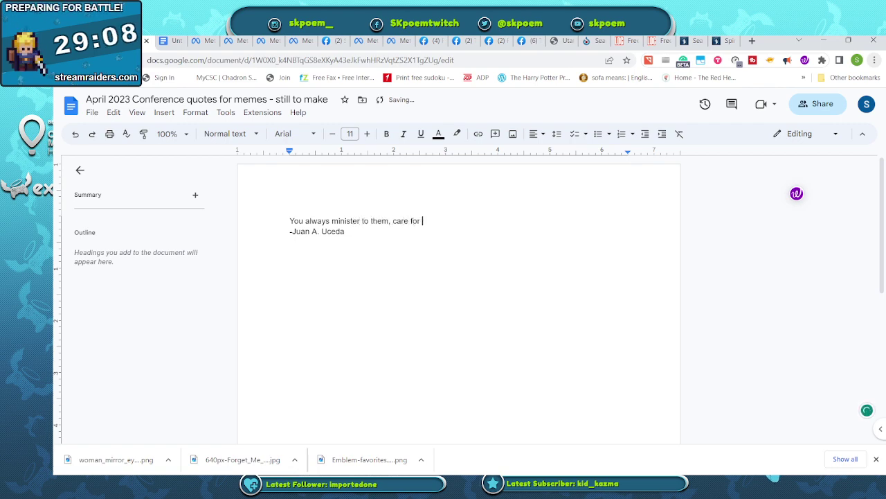
{"action": "type", "text": "them, and love"}
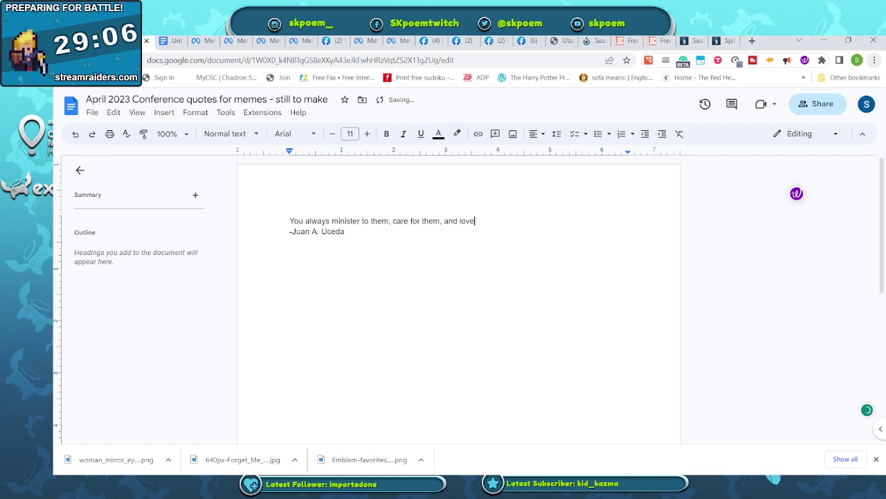
{"action": "type", "text": " them one by one."}
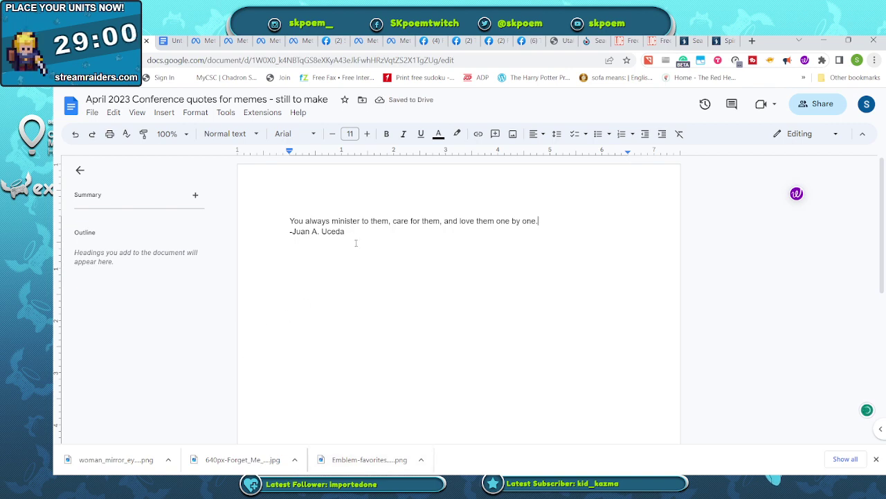
{"action": "left_click_drag", "start_coordinate": [354, 235], "coordinate": [281, 214]}
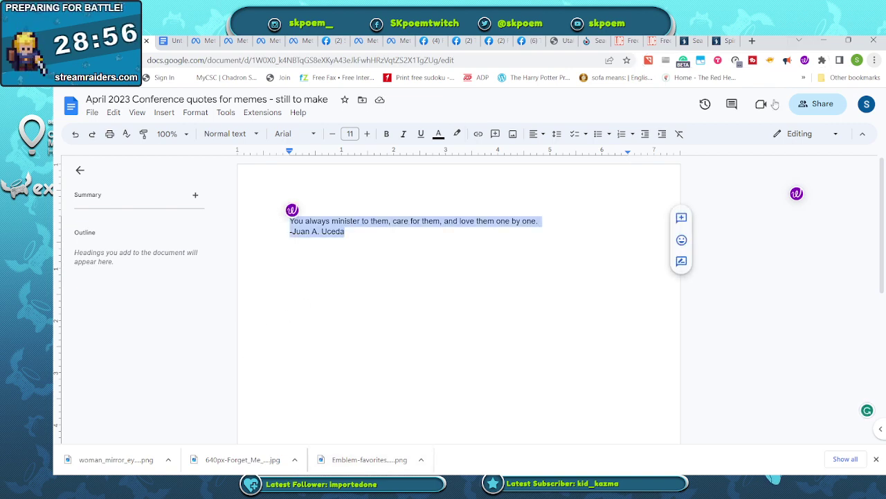
Step: Search Wikimedia Commons for "one" and choose the lake photo with the tree-lined shore for download
{"action": "left_click", "coordinate": [589, 41]}
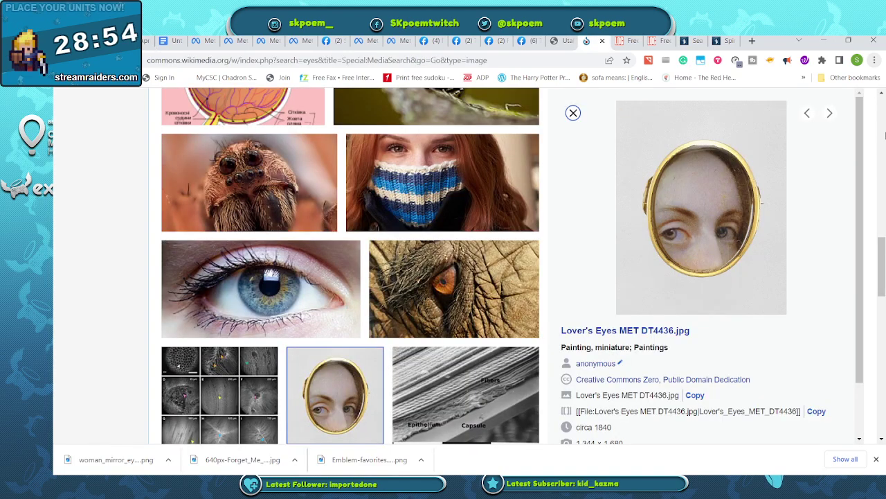
{"action": "left_click_drag", "start_coordinate": [881, 267], "coordinate": [882, 117]}
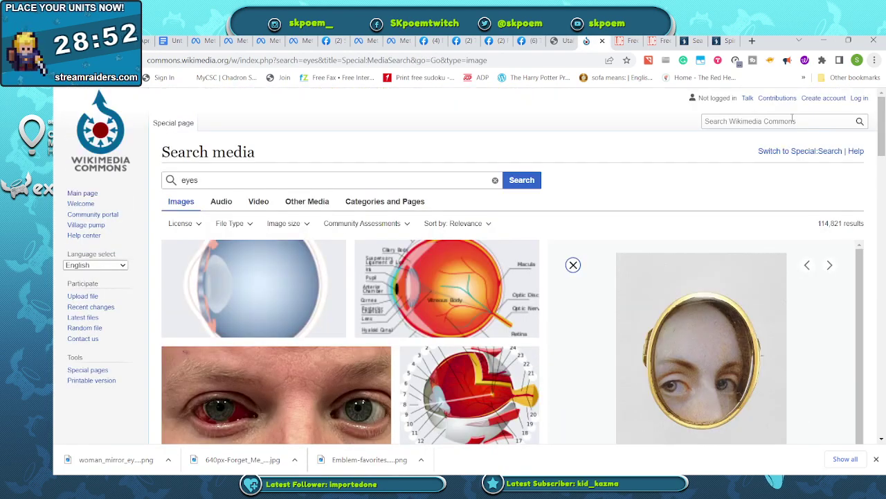
{"action": "left_click", "coordinate": [744, 122]}
{"action": "type", "text": "dne"}
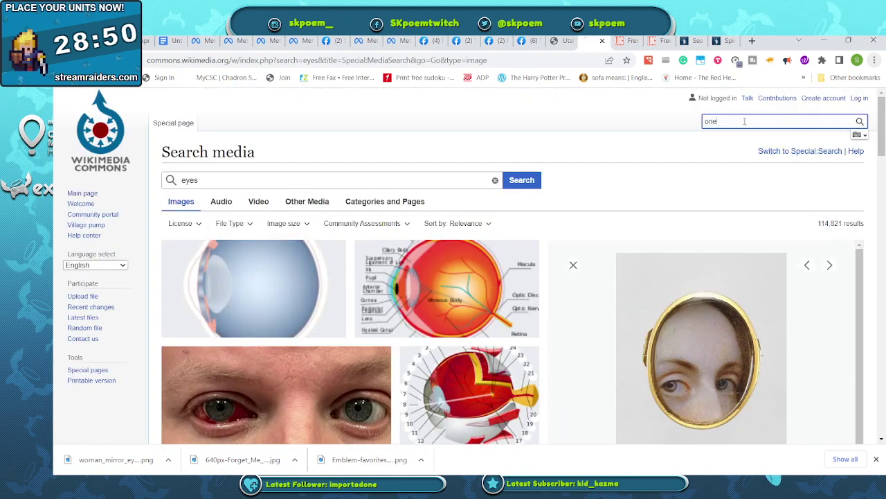
{"action": "key", "text": "Return"}
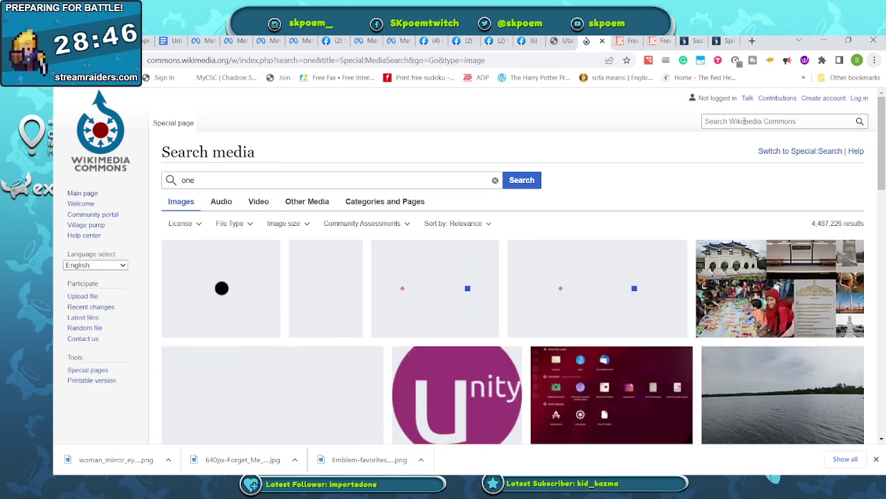
{"action": "left_click_drag", "start_coordinate": [883, 124], "coordinate": [882, 208]}
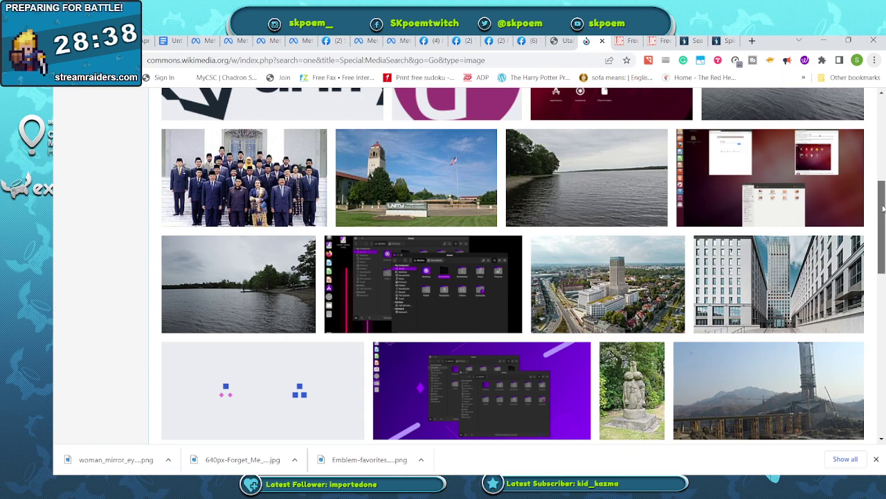
{"action": "left_click_drag", "start_coordinate": [883, 208], "coordinate": [880, 149]}
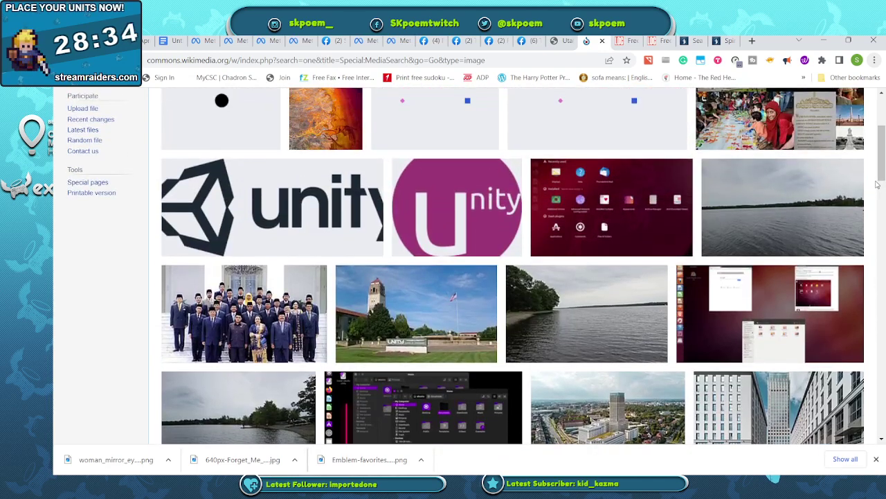
{"action": "left_click", "coordinate": [575, 306]}
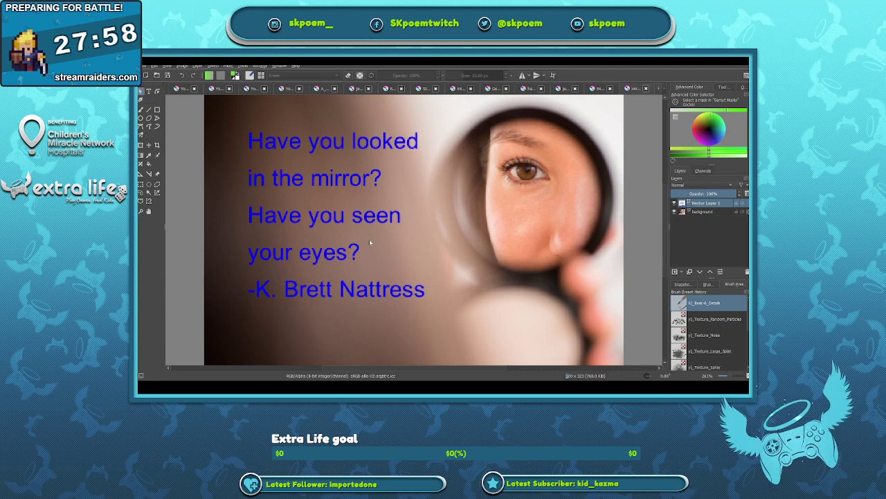
Step: Open the downloaded Unity Pond picture in Krita and undo the stray eraser stroke across its sky
{"action": "key", "text": "ctrl+w"}
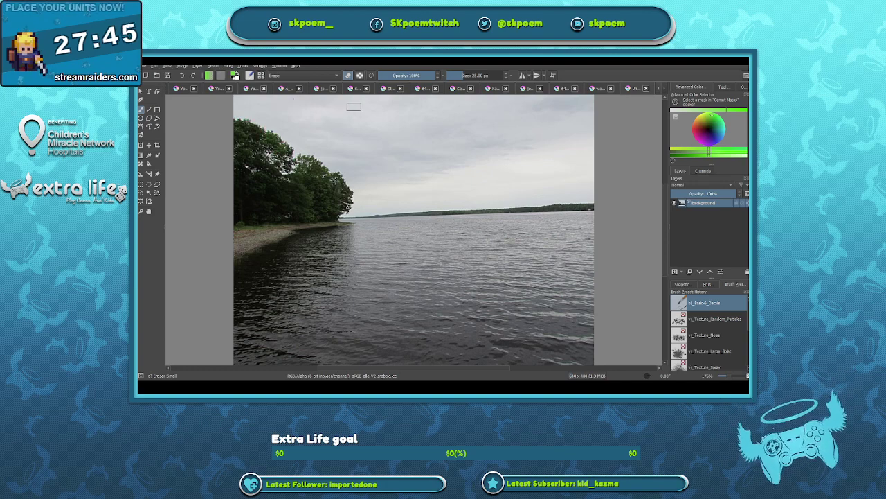
{"action": "left_click_drag", "start_coordinate": [356, 108], "coordinate": [476, 208]}
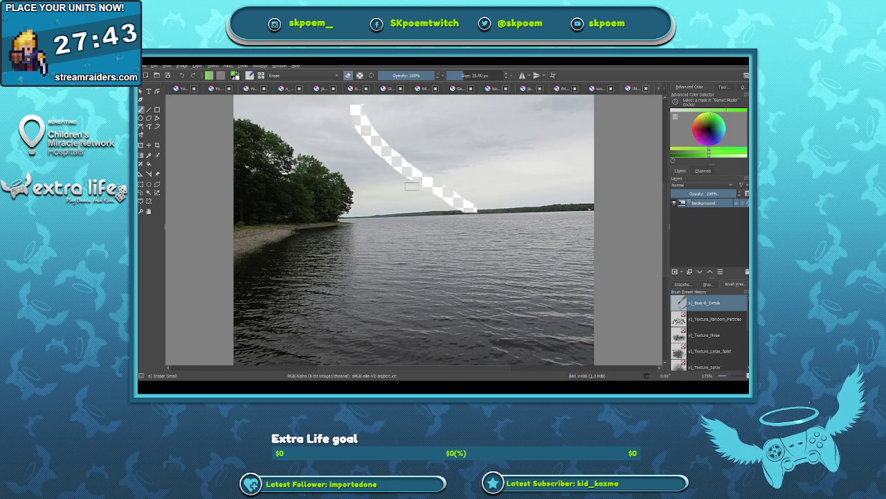
{"action": "left_click", "coordinate": [181, 76]}
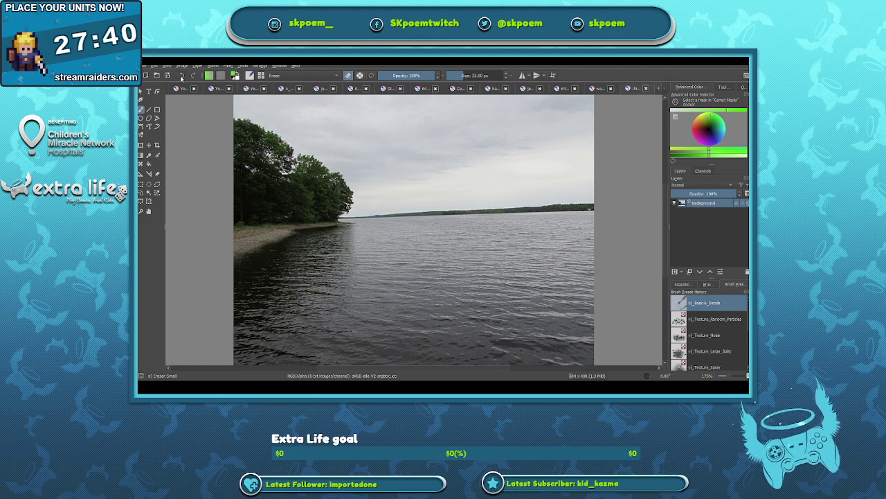
Step: Add a text object over the sky with the copied quote and speaker's name in large blue letters
{"action": "left_click", "coordinate": [148, 91]}
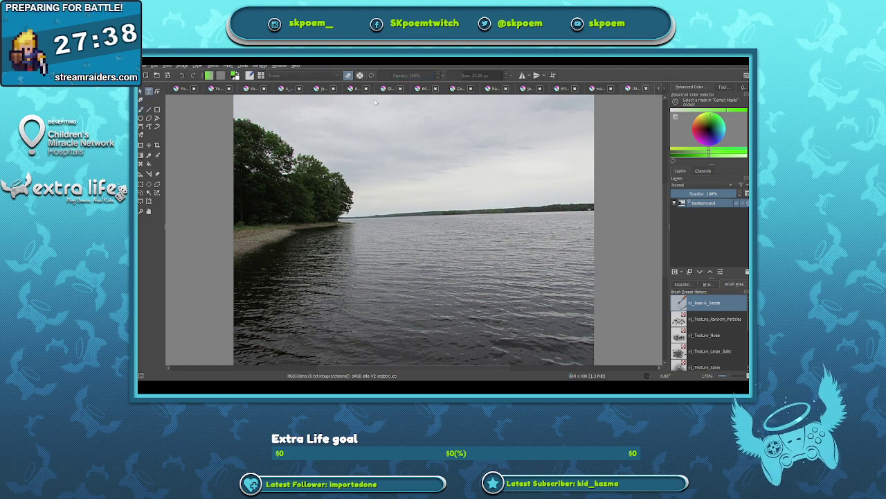
{"action": "left_click_drag", "start_coordinate": [582, 233], "coordinate": [592, 214]}
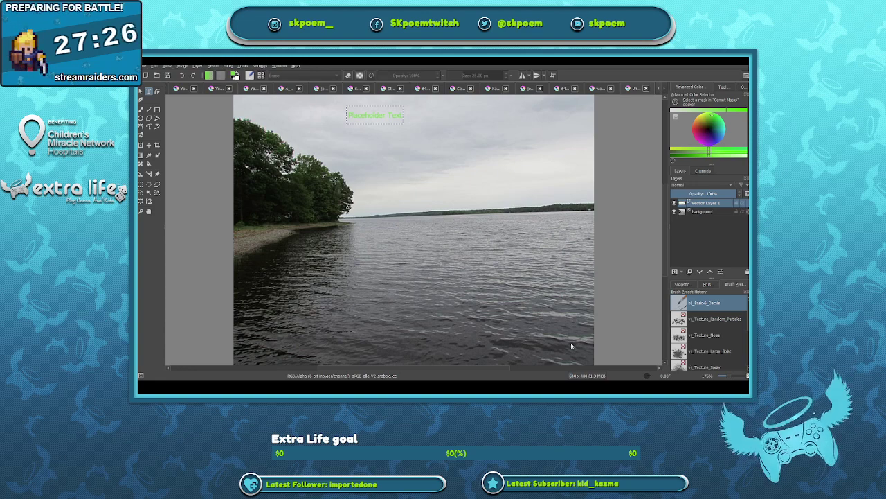
{"action": "key", "text": "ctrl+v"}
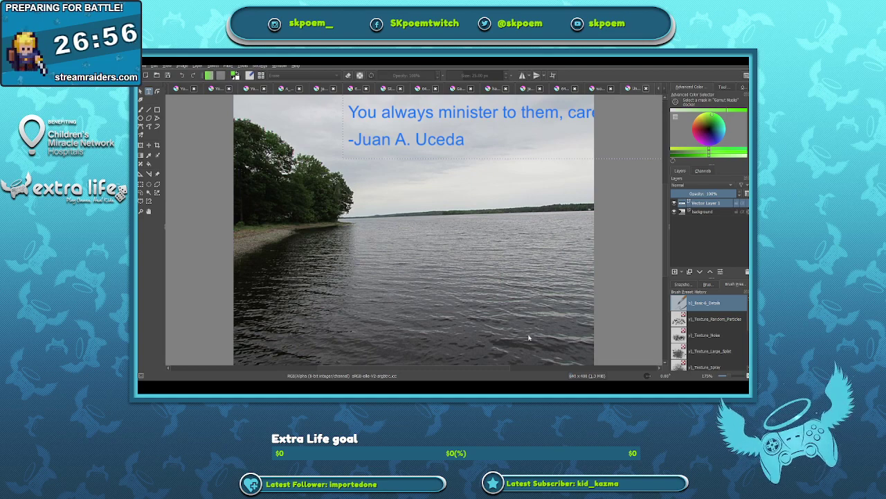
Step: Break the quote into three lines ending at "them,", "love them" and "one by one.", and centre-align the whole text
{"action": "key", "text": "ctrl+z"}
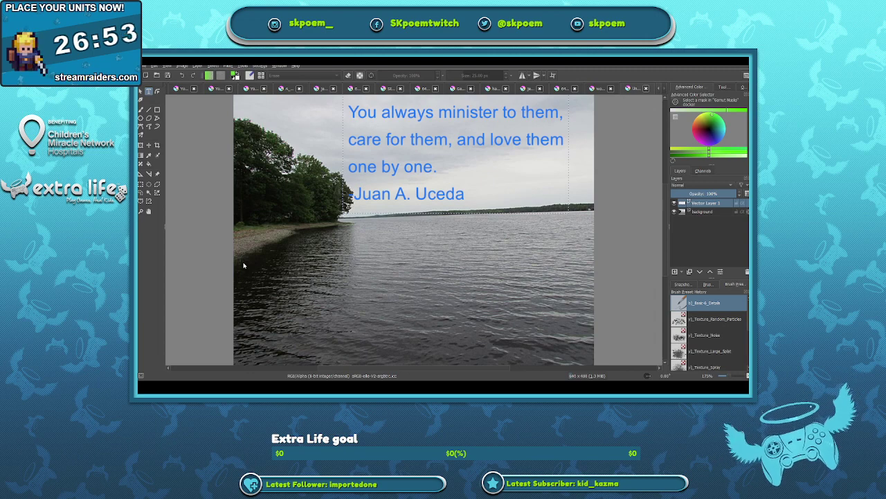
{"action": "key", "text": "ctrl+e"}
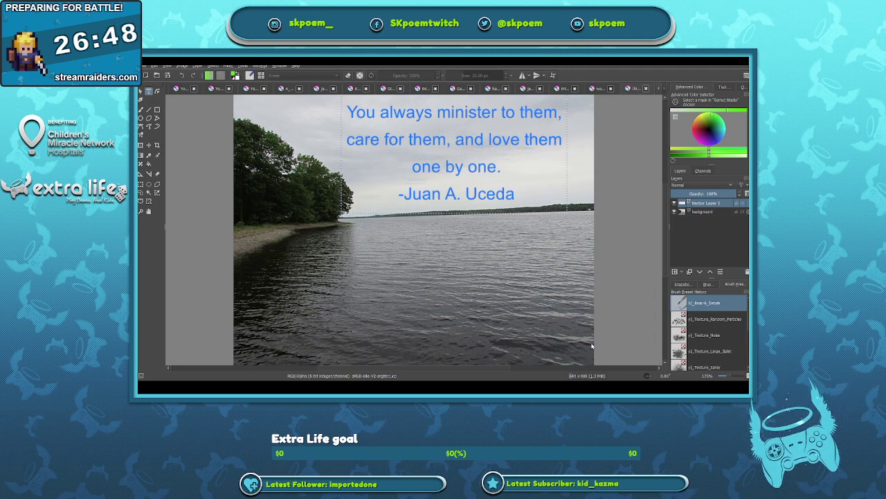
{"action": "key", "text": "Escape"}
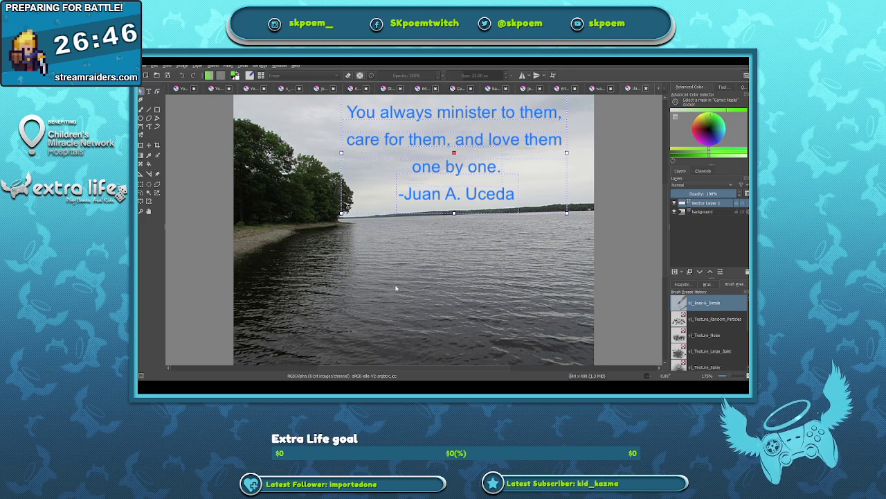
Step: Deselect the quote text, save the lake picture, and switch back to Google Docs in the browser
{"action": "left_click", "coordinate": [396, 288]}
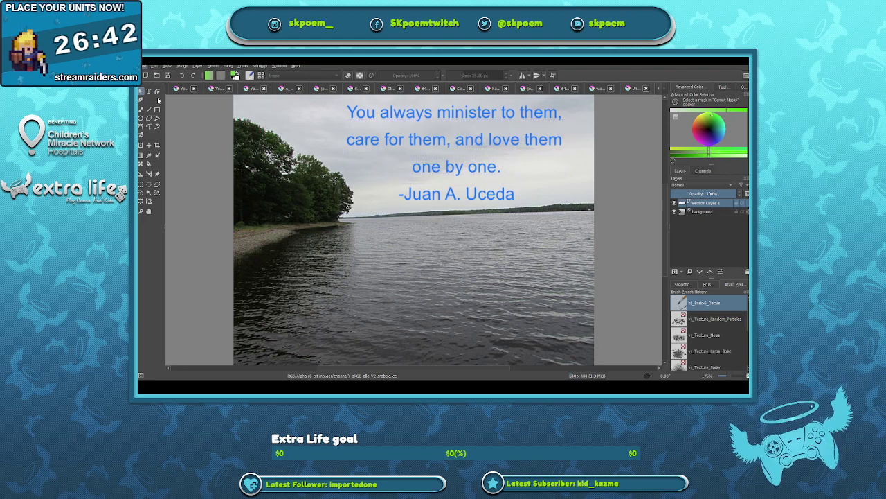
{"action": "key", "text": "ctrl+s"}
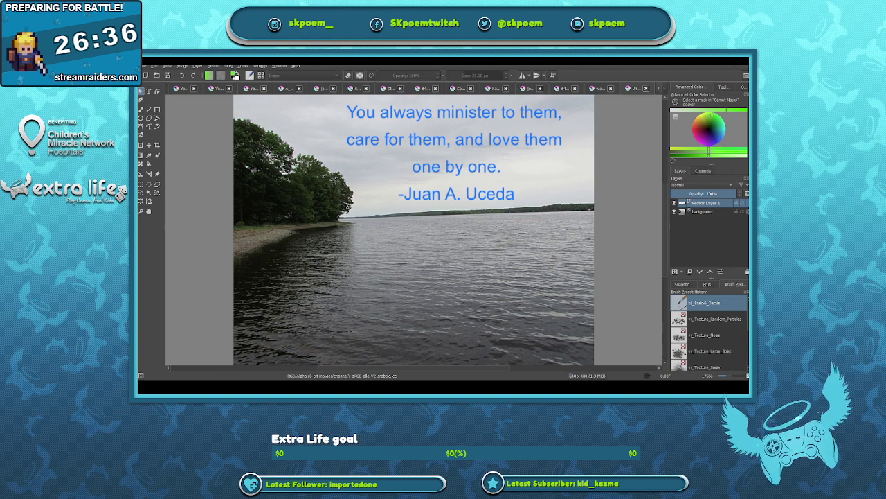
{"action": "key", "text": "alt+Tab"}
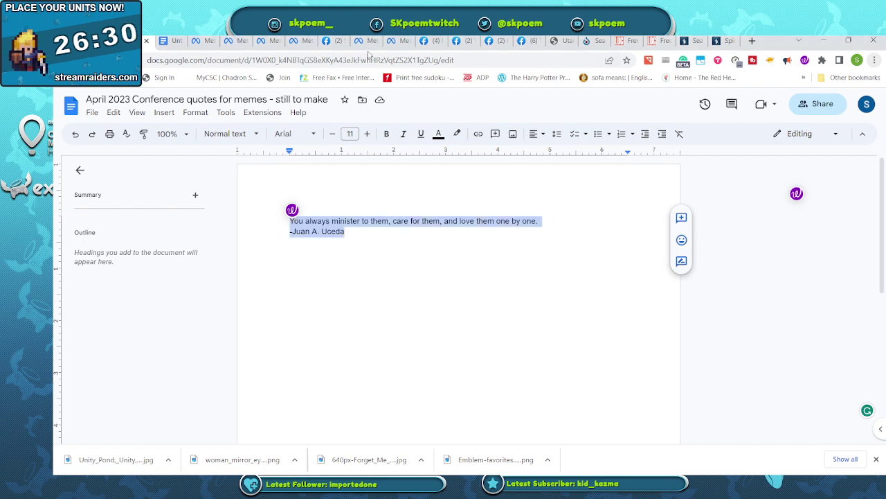
Step: Switch to Meta Business Suite and create a Saturday 1 April post addressed only to the serving.jesus.christ Instagram account
{"action": "left_click", "coordinate": [393, 43]}
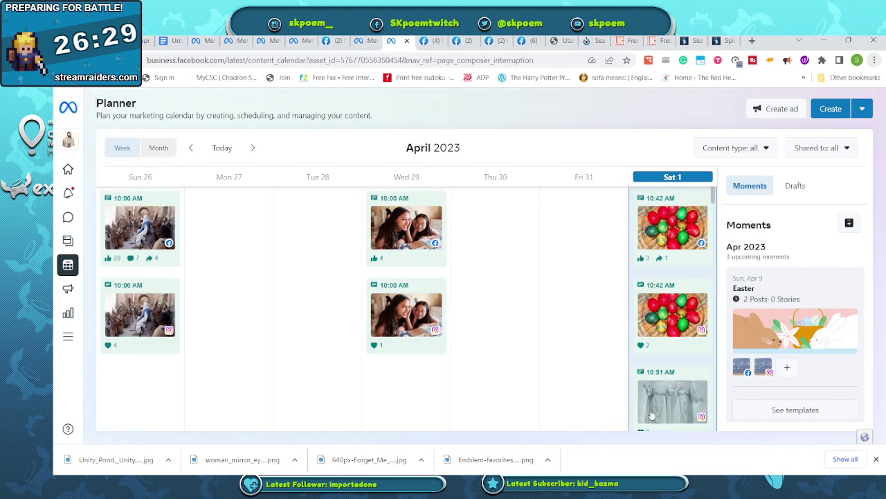
{"action": "left_click", "coordinate": [664, 421]}
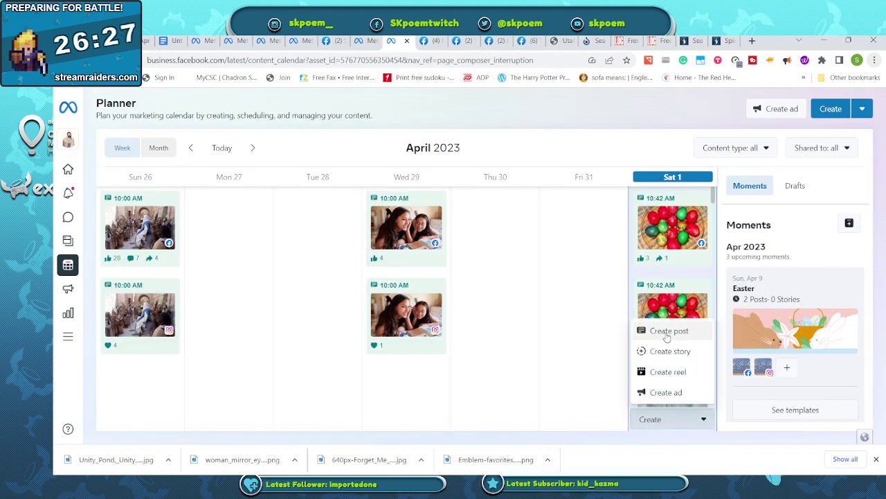
{"action": "left_click", "coordinate": [666, 331]}
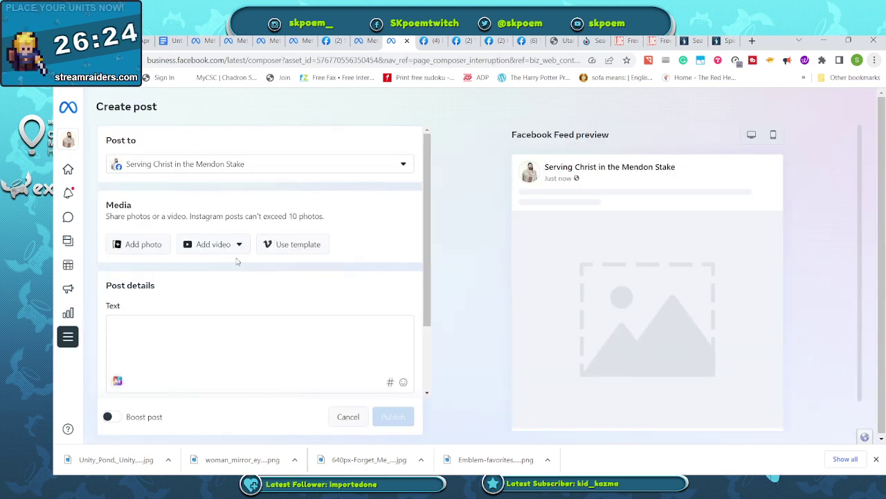
{"action": "left_click", "coordinate": [255, 165]}
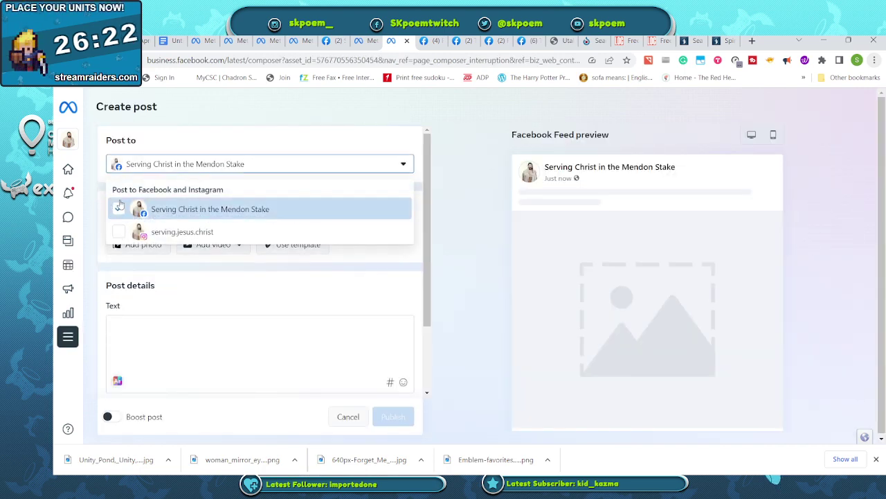
{"action": "left_click", "coordinate": [119, 209]}
{"action": "left_click", "coordinate": [119, 232]}
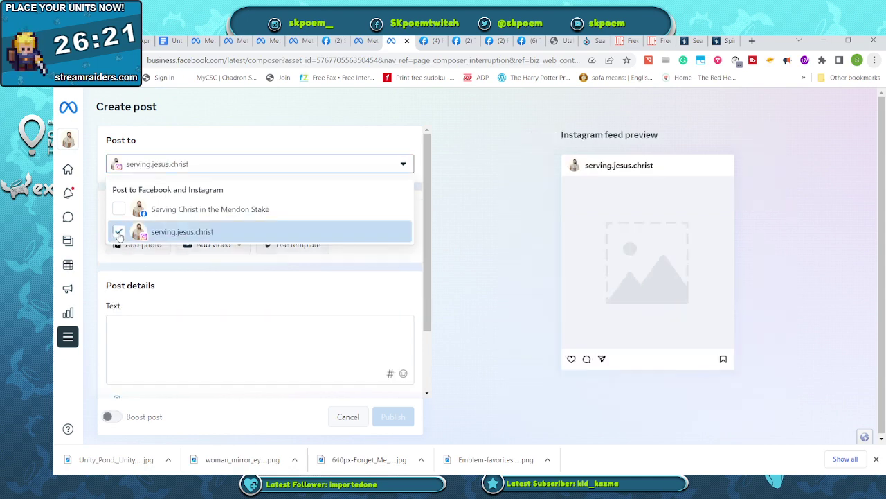
{"action": "left_click", "coordinate": [197, 291]}
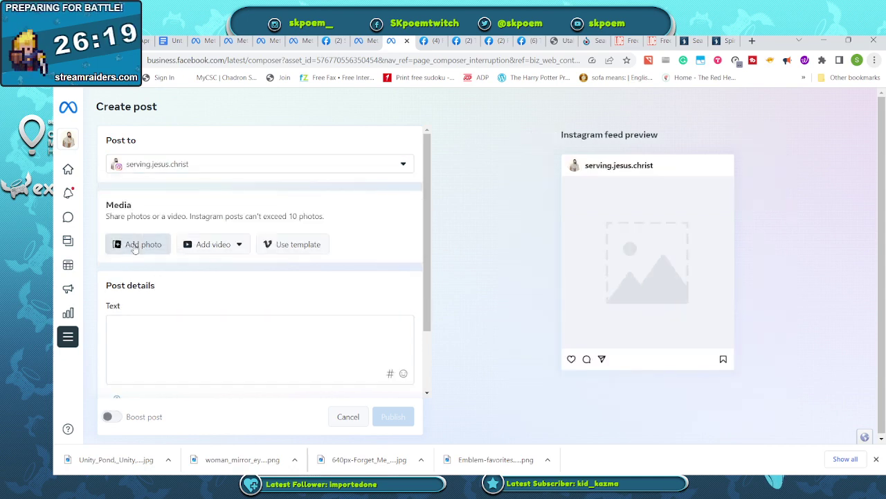
Step: Add the saved lake quote picture to the Instagram post and publish it
{"action": "left_click", "coordinate": [135, 247]}
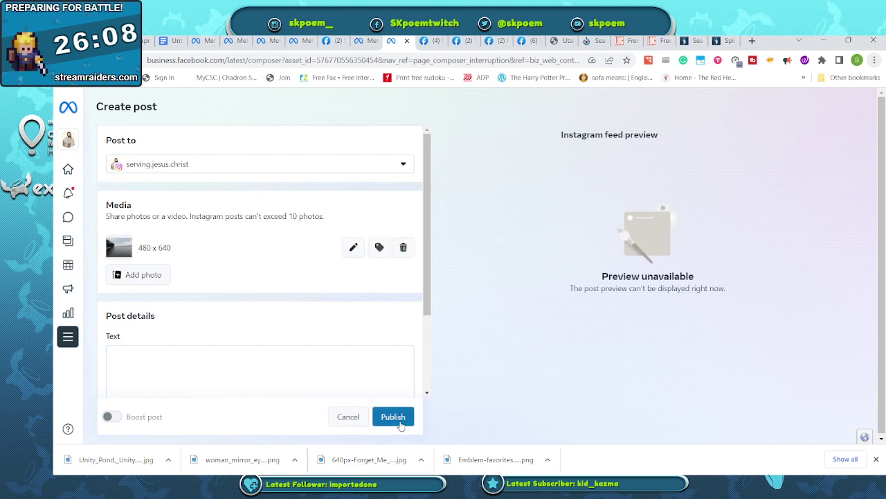
{"action": "left_click", "coordinate": [394, 417]}
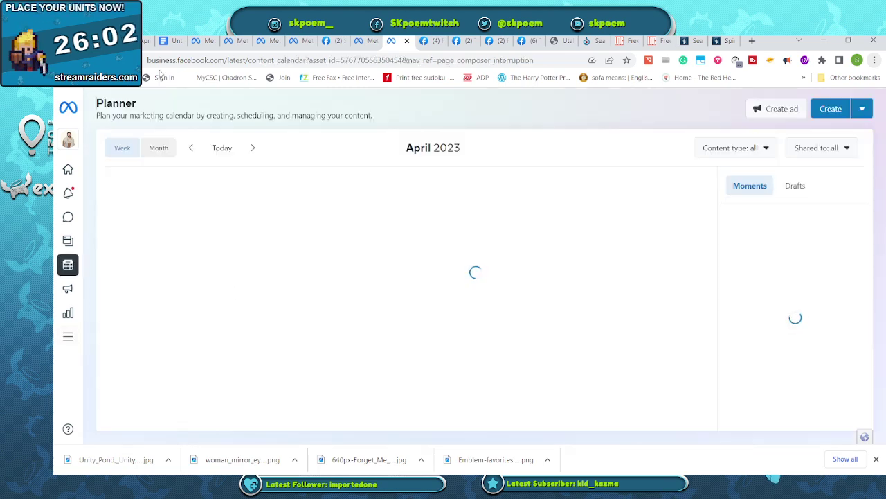
Step: Return to the Google Docs quotes document and cut the line "You always minister to them, care for them, and love them one by one."
{"action": "left_click", "coordinate": [170, 40]}
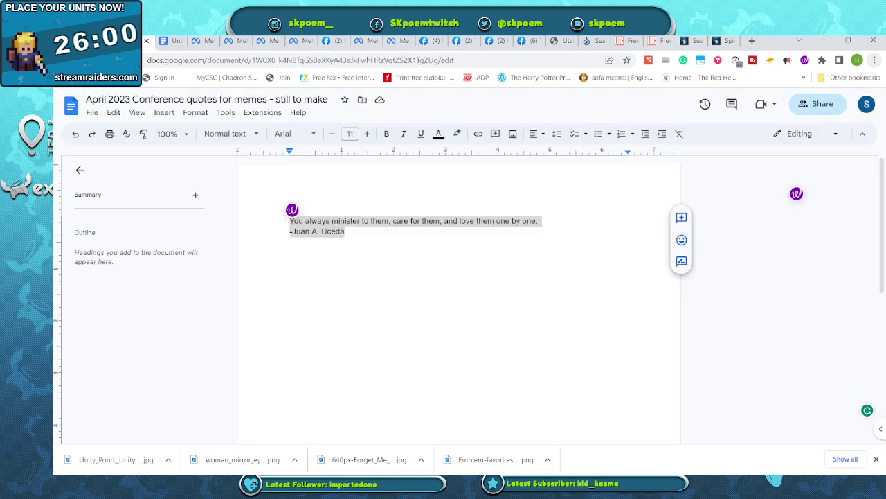
{"action": "left_click", "coordinate": [549, 221]}
{"action": "left_click_drag", "start_coordinate": [549, 221], "coordinate": [263, 221]}
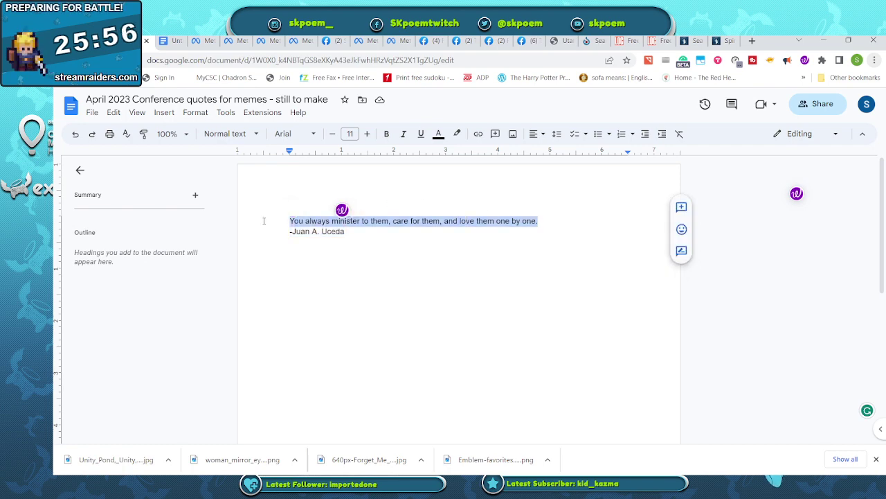
{"action": "key", "text": "ctrl+x"}
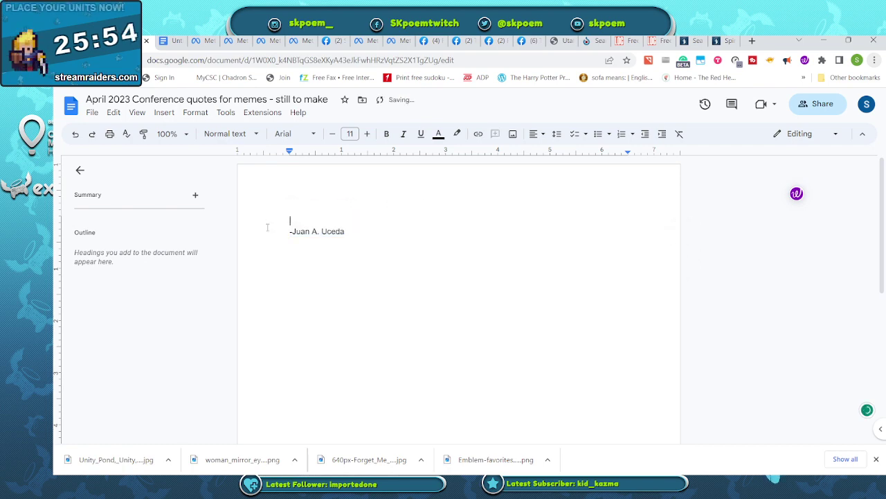